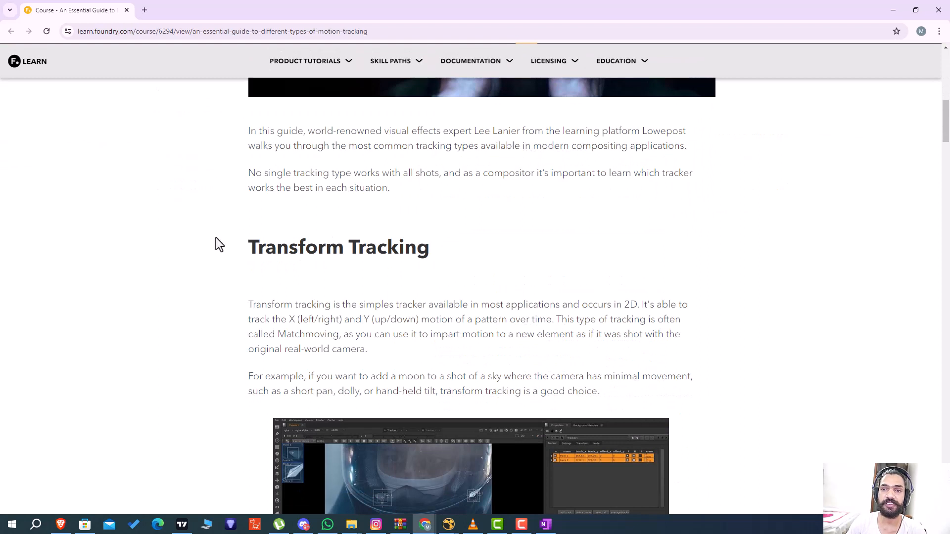
Read the motion tracking guide's sections on transform tracking, corner-pin tracking, stabilization and 3D camera tracking.
scroll(327, 232, down, 2)
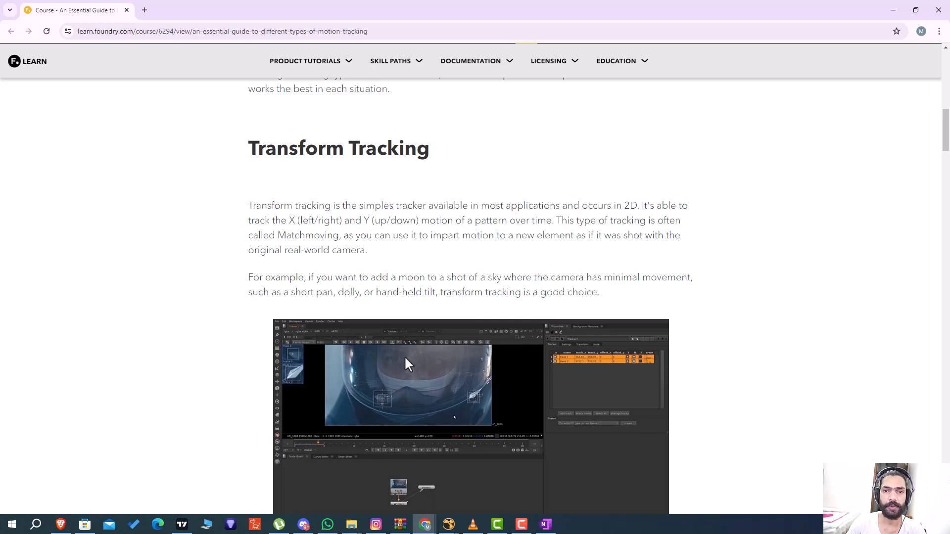
scroll(411, 316, down, 2)
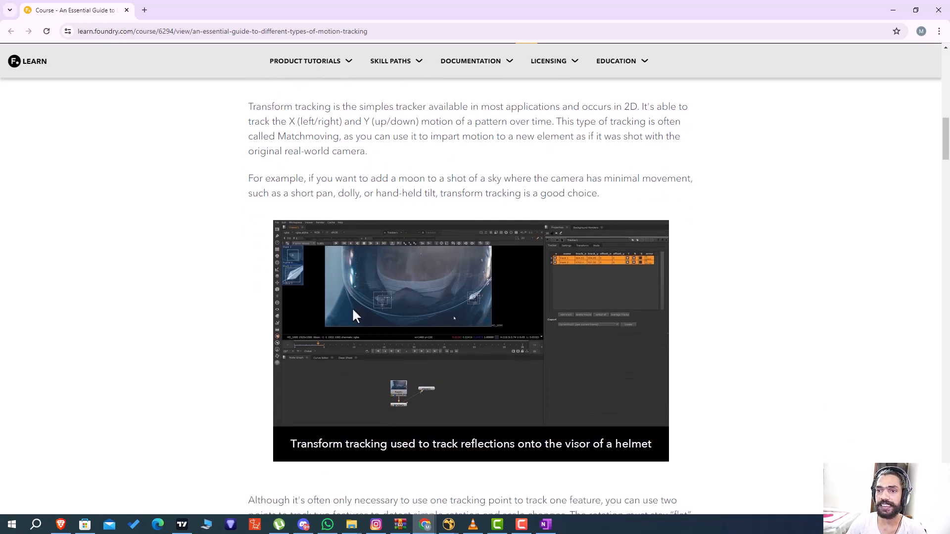
scroll(400, 339, down, 2)
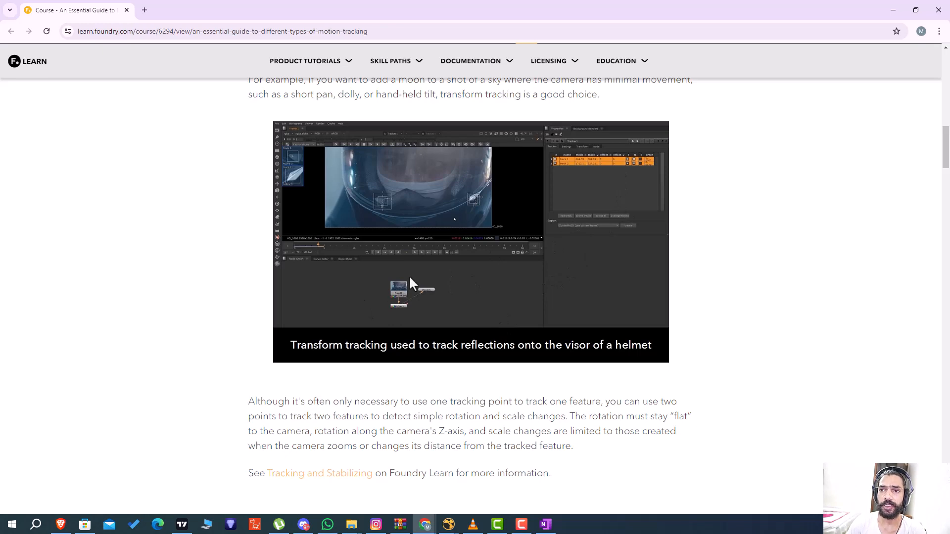
scroll(450, 300, down, 5)
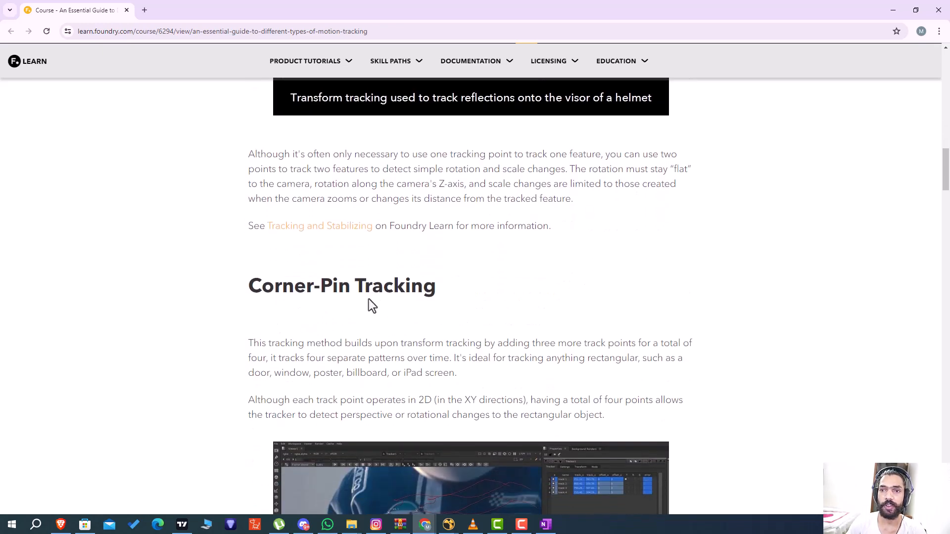
scroll(394, 315, down, 3)
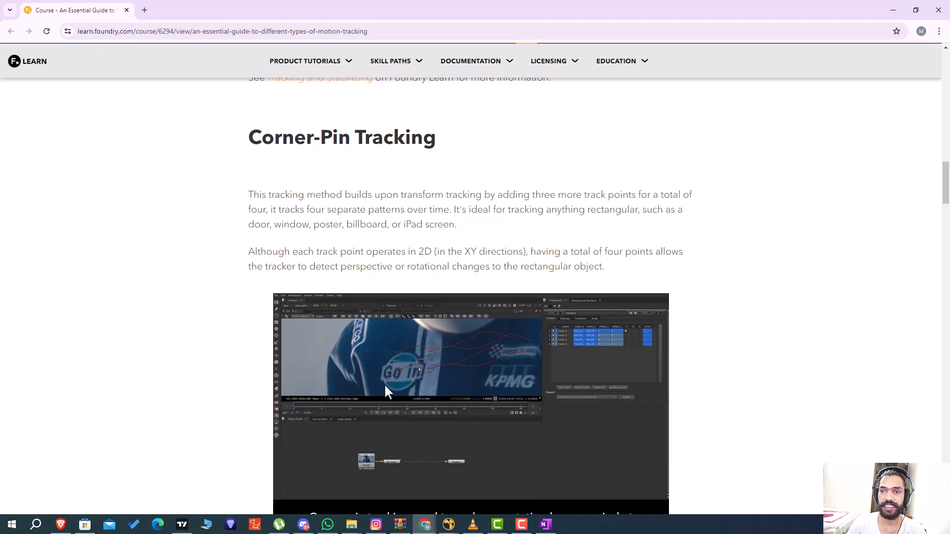
scroll(412, 362, down, 9)
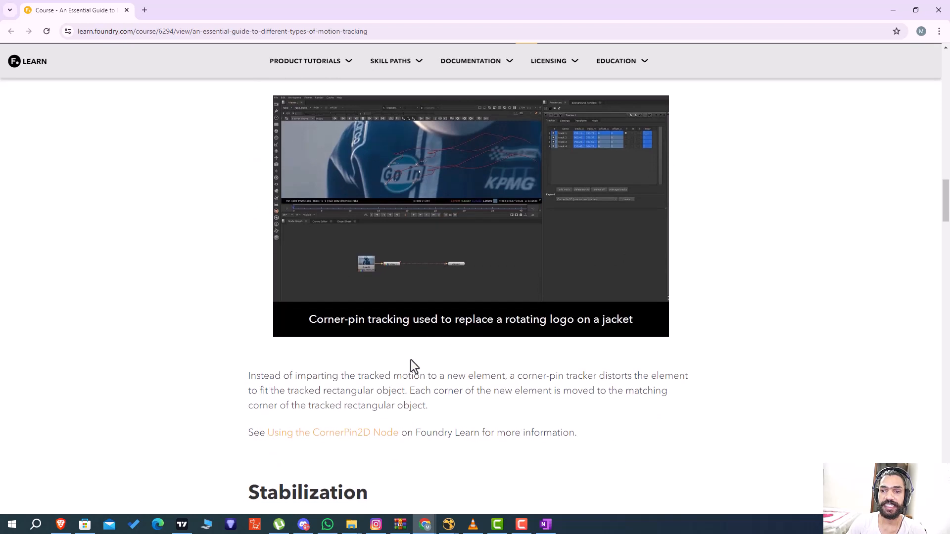
scroll(391, 356, down, 2)
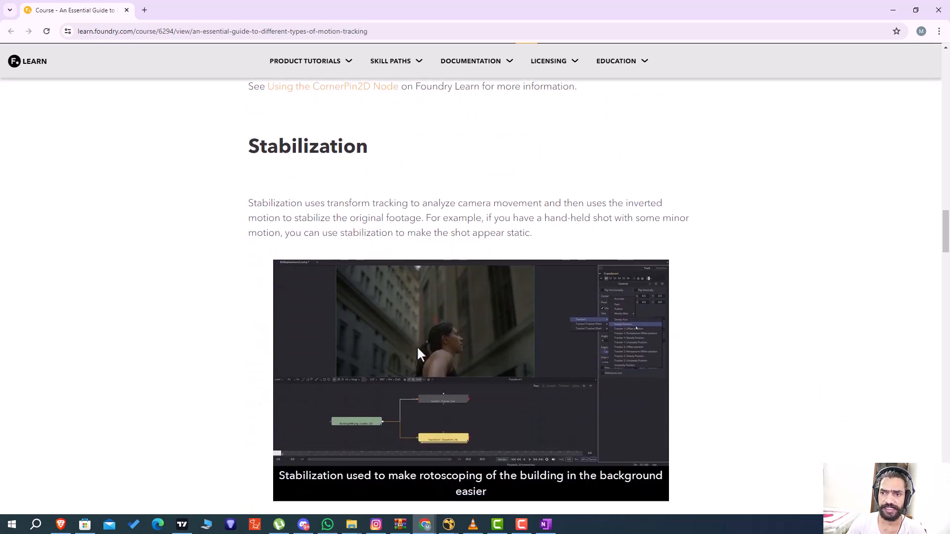
scroll(423, 343, down, 8)
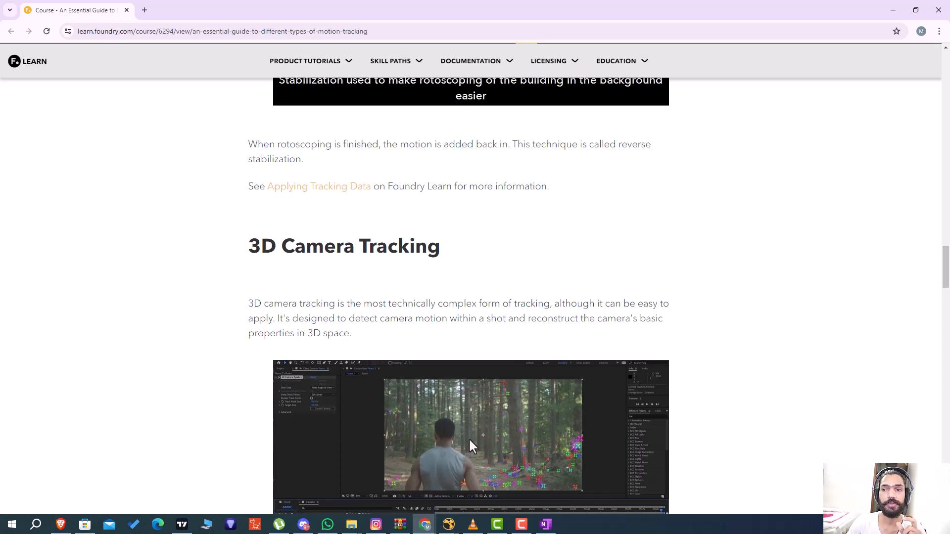
scroll(473, 417, down, 3)
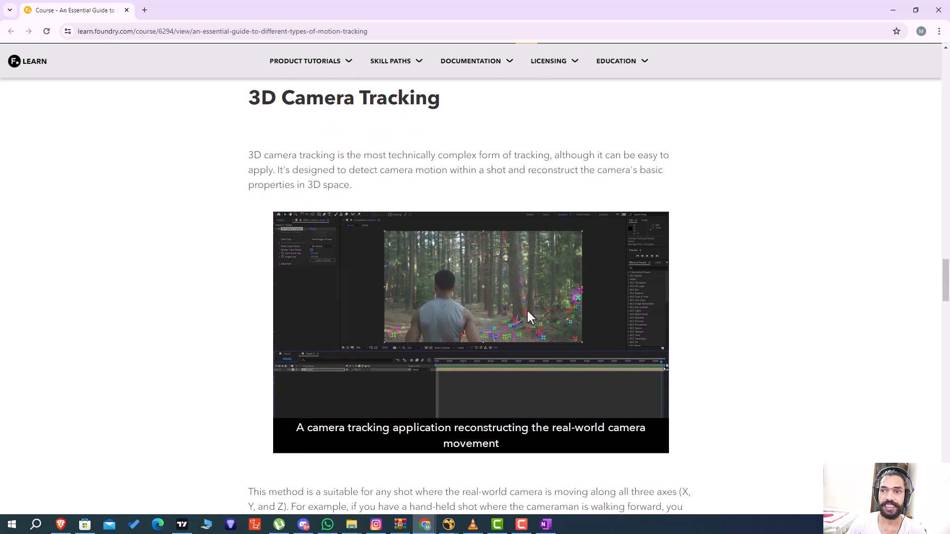
scroll(488, 284, down, 14)
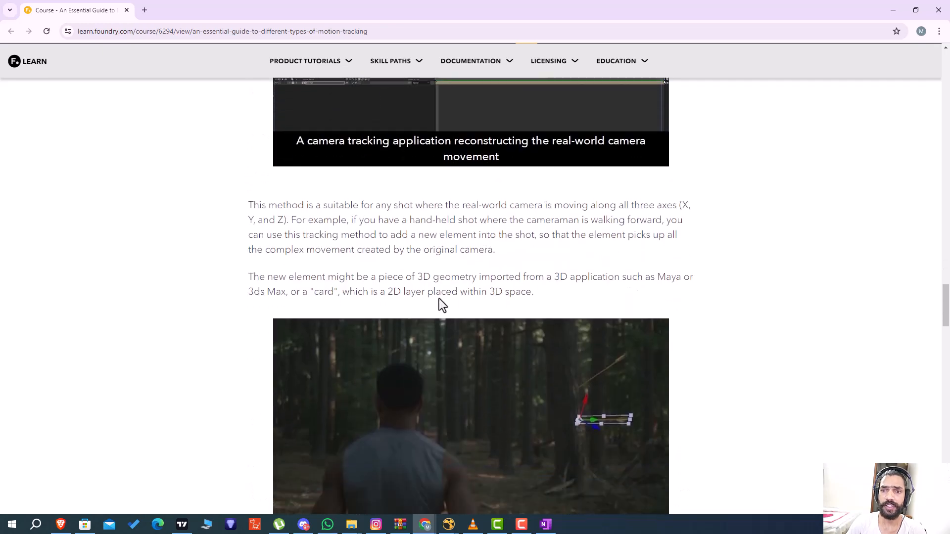
Read the guide's sections on planar tracking and mesh or GridWarp tracking through to the end of the article, and return to the planar examples.
scroll(441, 305, down, 4)
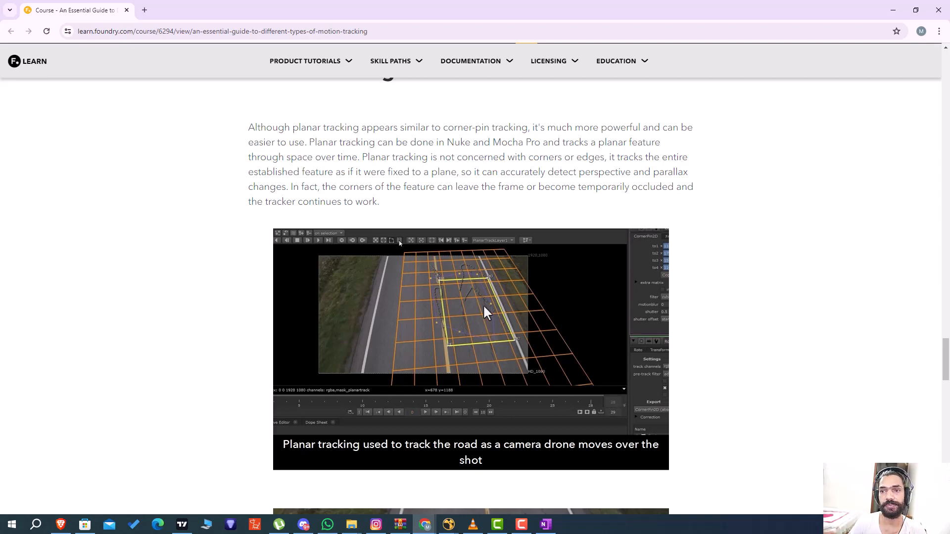
scroll(485, 312, down, 13)
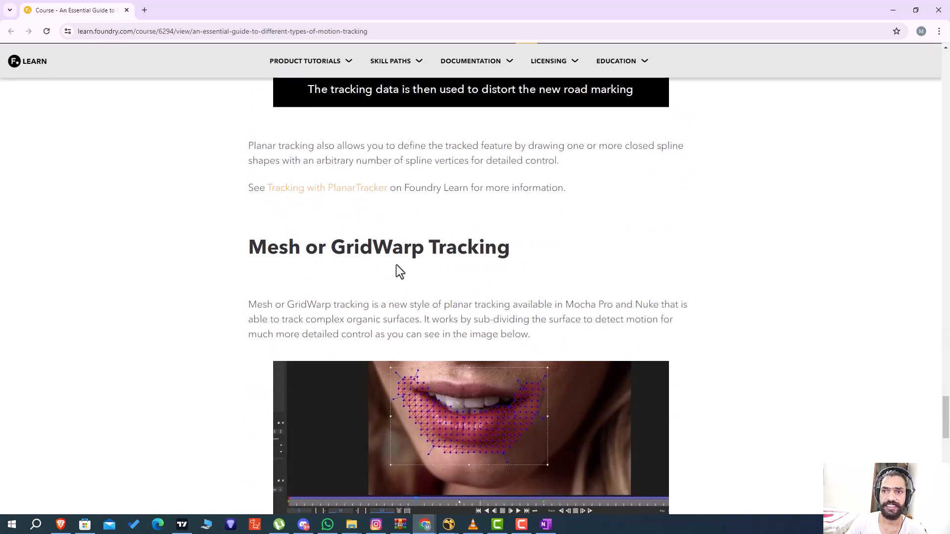
scroll(500, 303, down, 2)
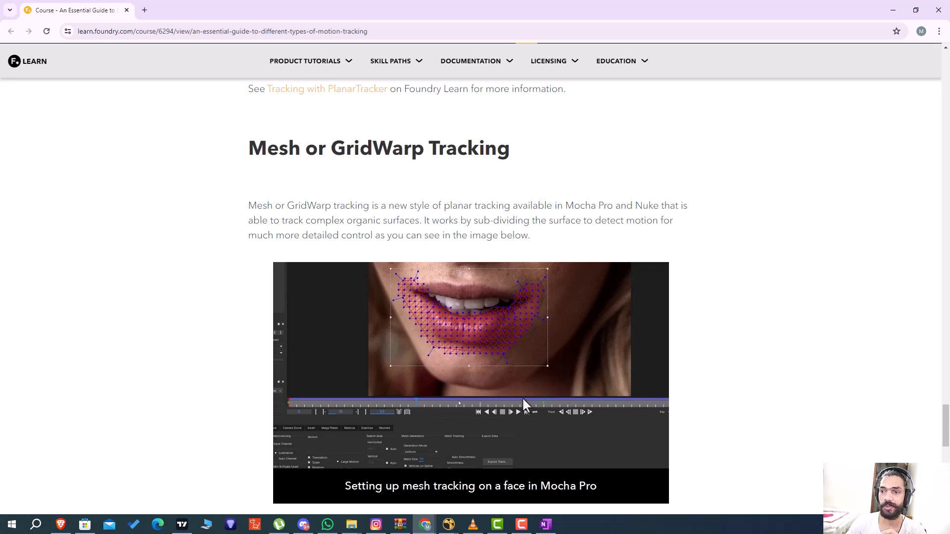
scroll(517, 352, down, 3)
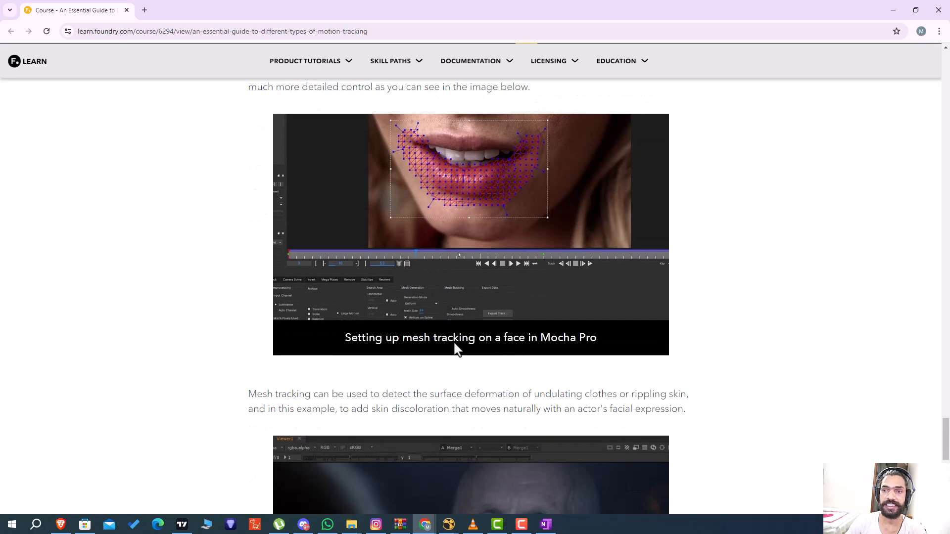
scroll(474, 303, down, 4)
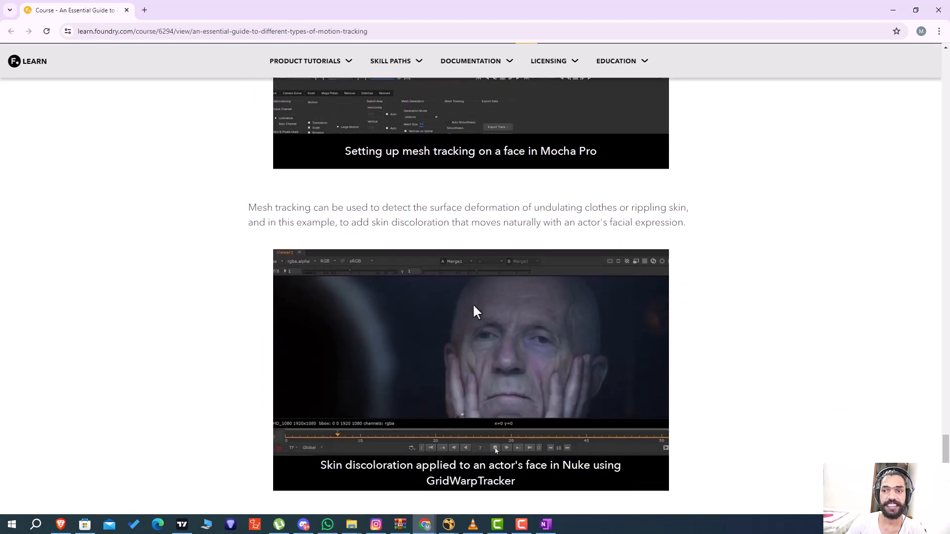
scroll(458, 364, down, 2)
scroll(458, 364, down, 1)
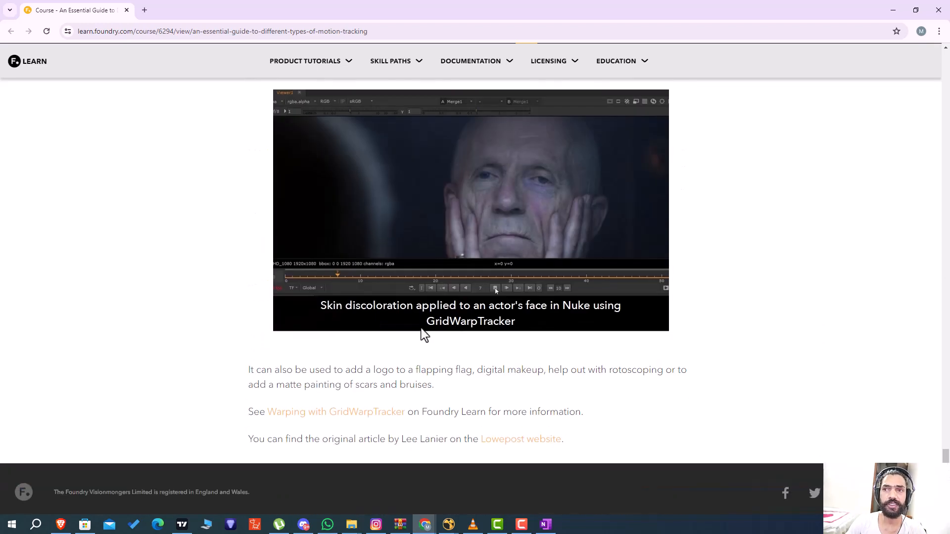
scroll(420, 242, up, 5)
scroll(420, 242, up, 10)
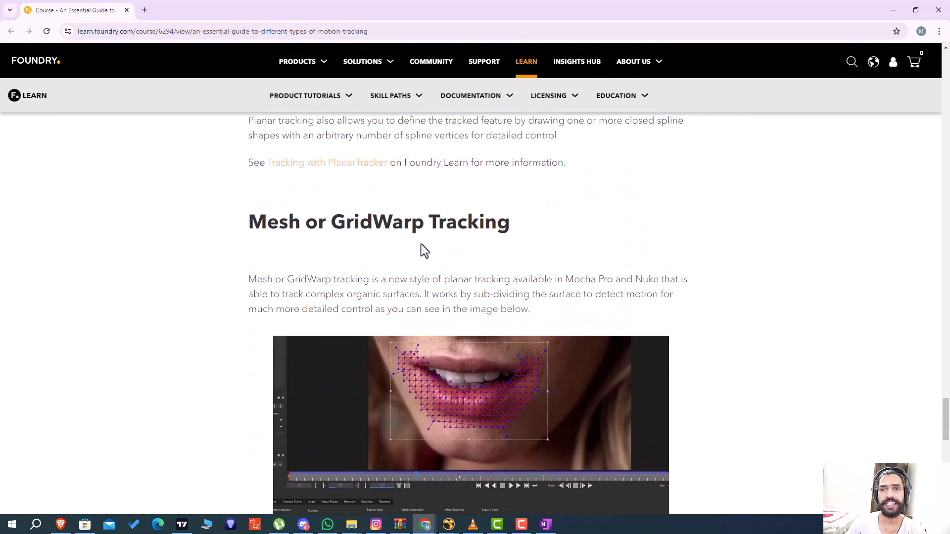
scroll(420, 242, up, 4)
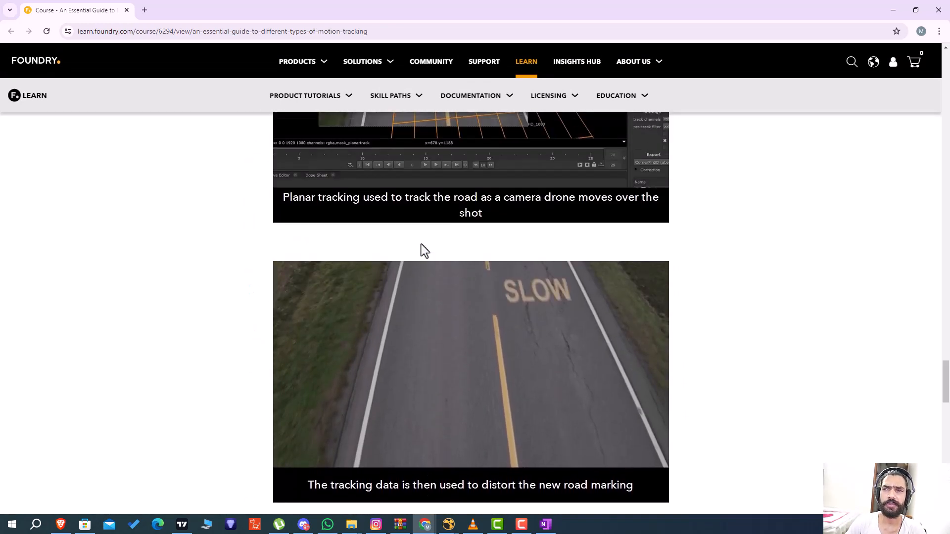
Switch to Nuke and move the Read1 and Viewer1 nodes so they line up vertically with space between them.
click(889, 10)
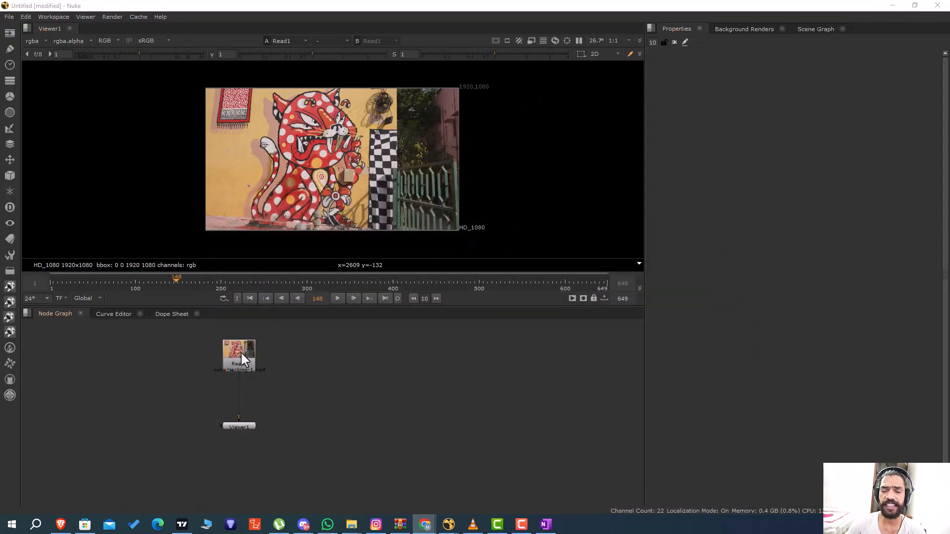
drag(241, 352, 300, 375)
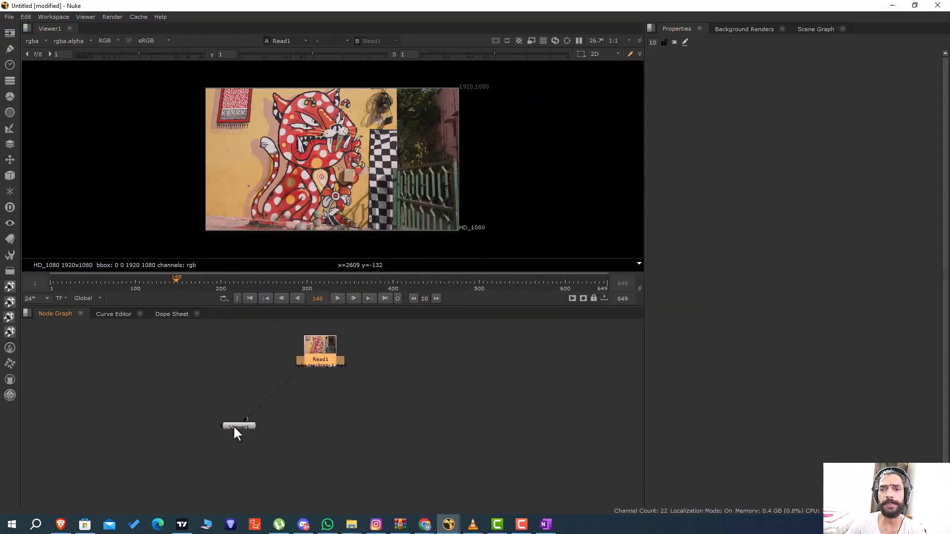
drag(234, 427, 317, 460)
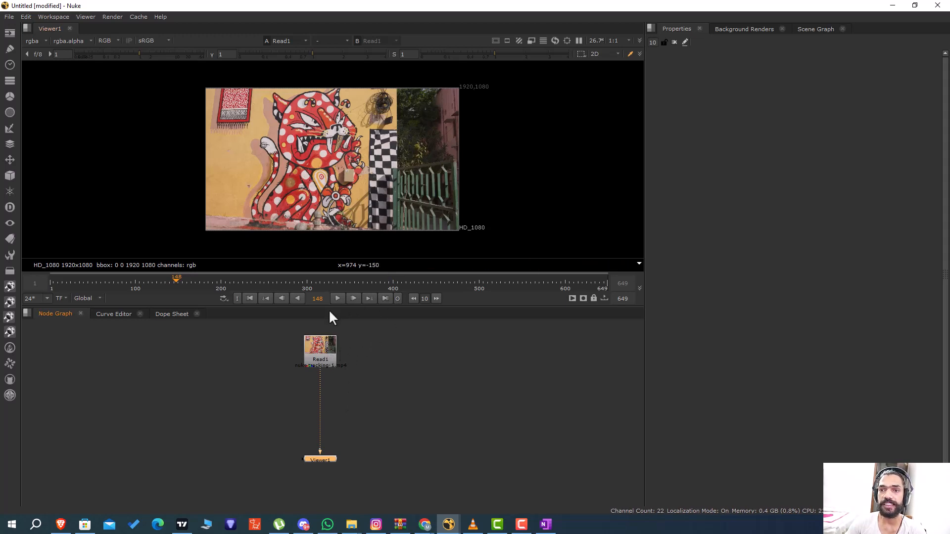
click(383, 355)
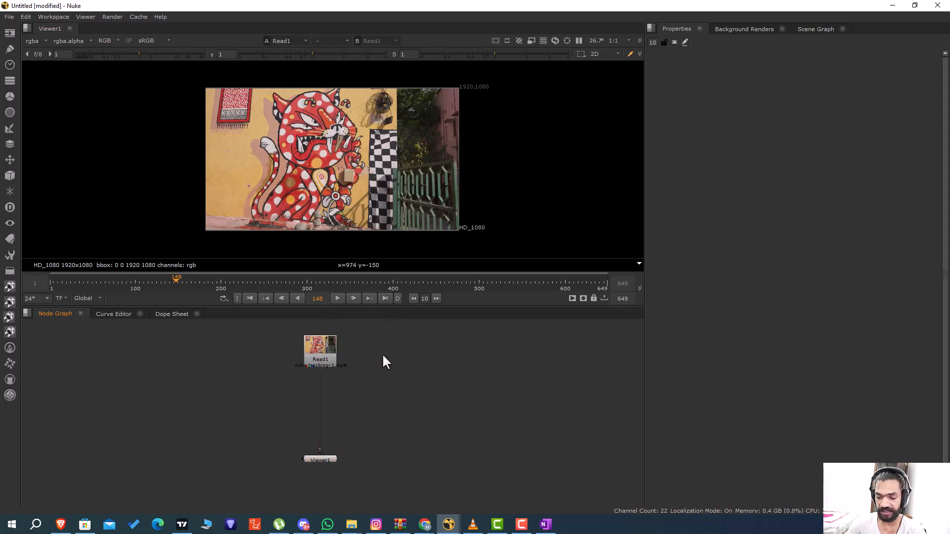
key(r)
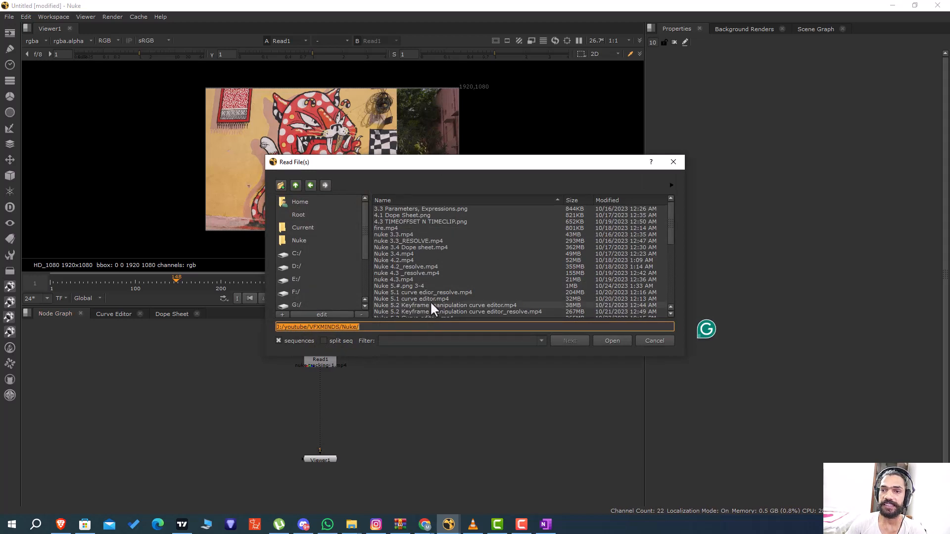
click(612, 341)
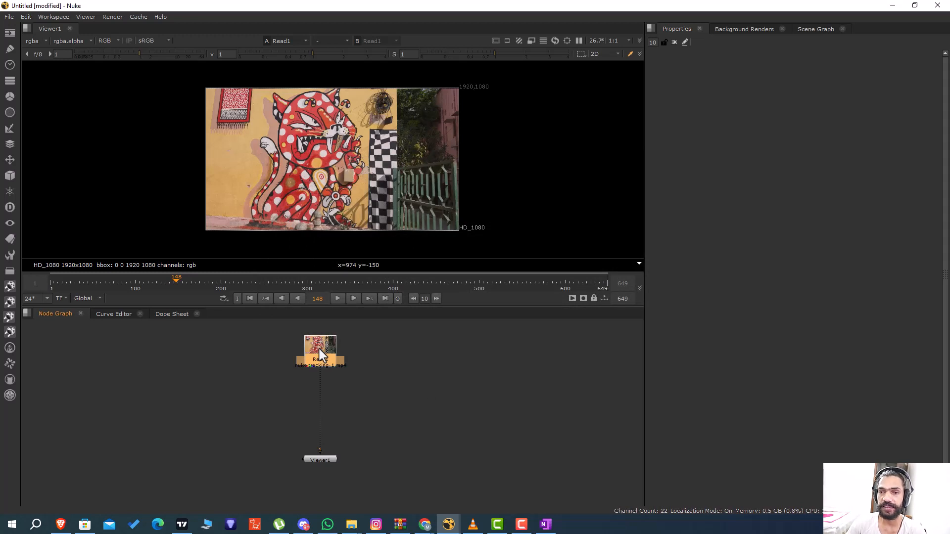
Add a Tracker node after Read1 and place it between the Read1 and Viewer1 nodes.
key(Tab)
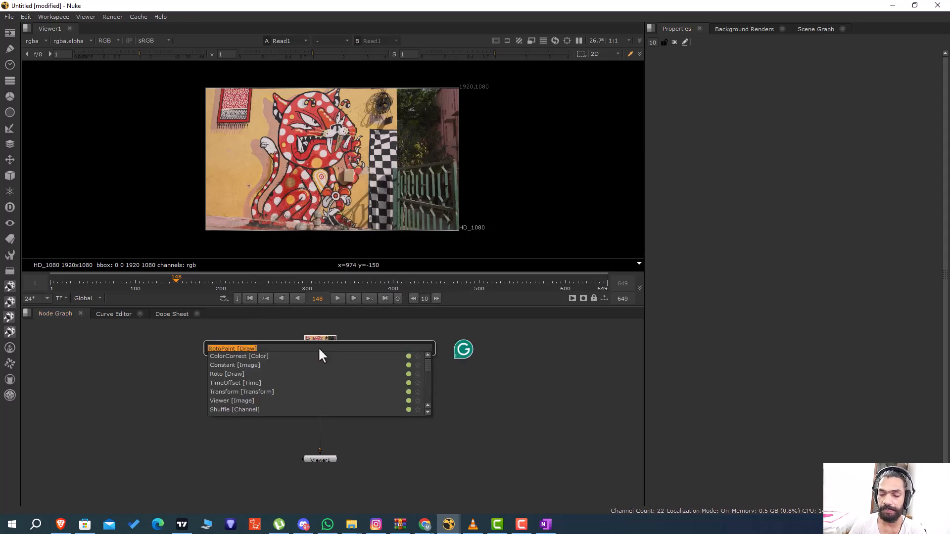
text(tra)
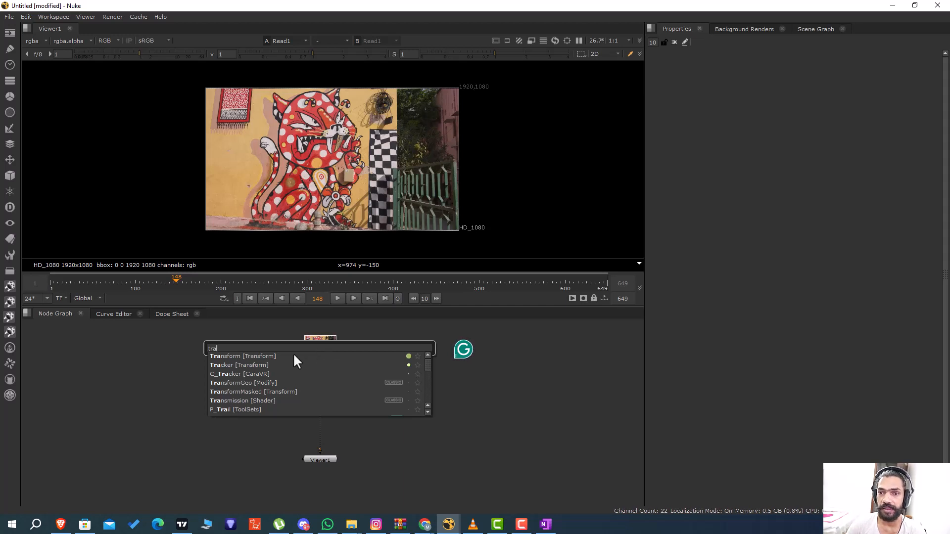
click(254, 365)
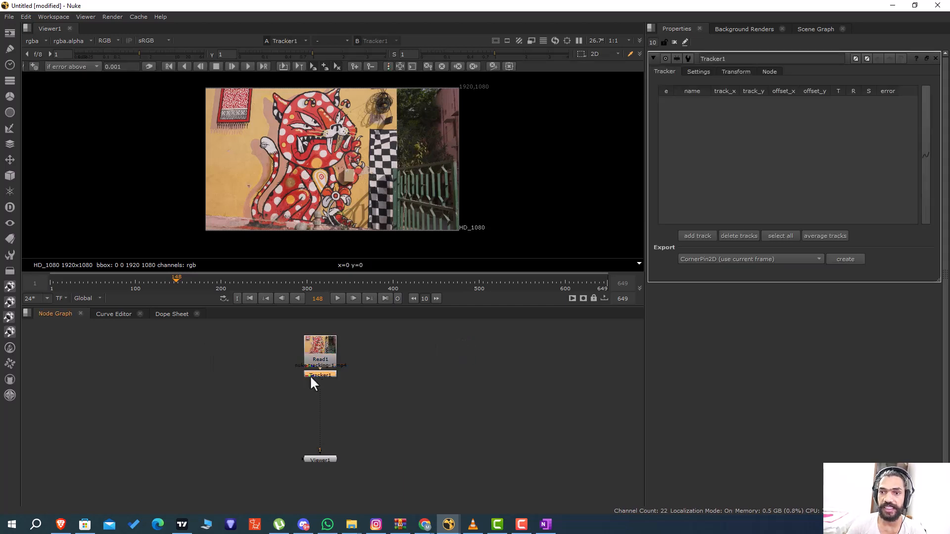
drag(318, 375, 318, 382)
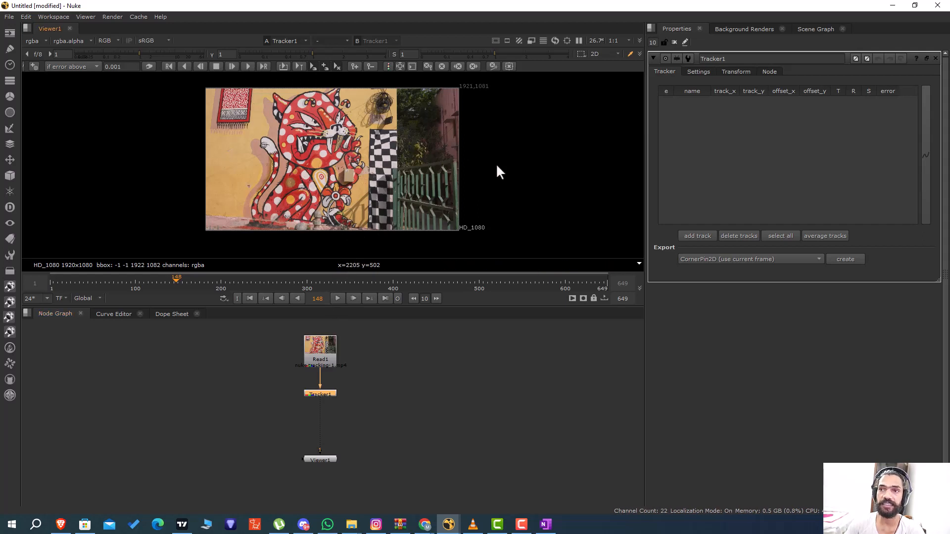
Play the mural footage for a few seconds in an enlarged view and scrub back to frame 143 to examine the camera movement.
key(equal)
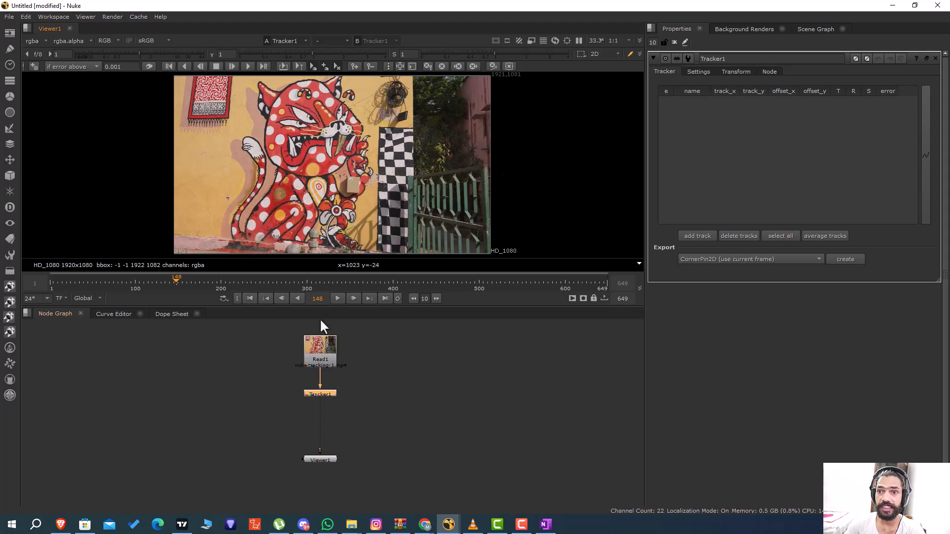
click(338, 299)
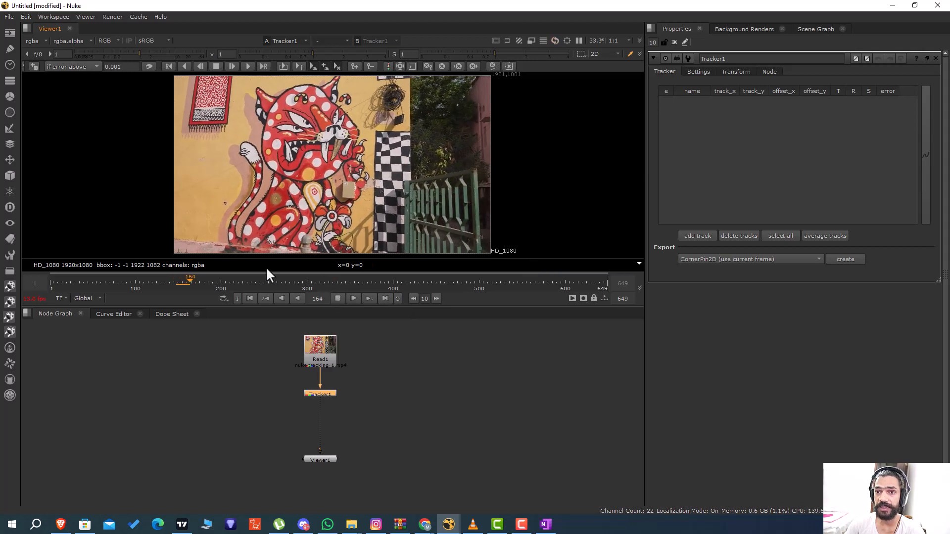
click(333, 300)
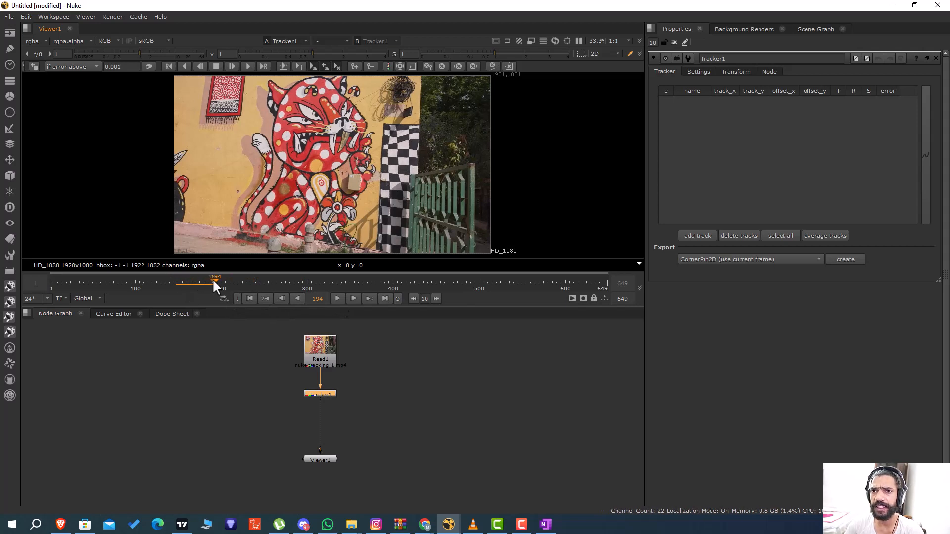
drag(213, 279, 196, 276)
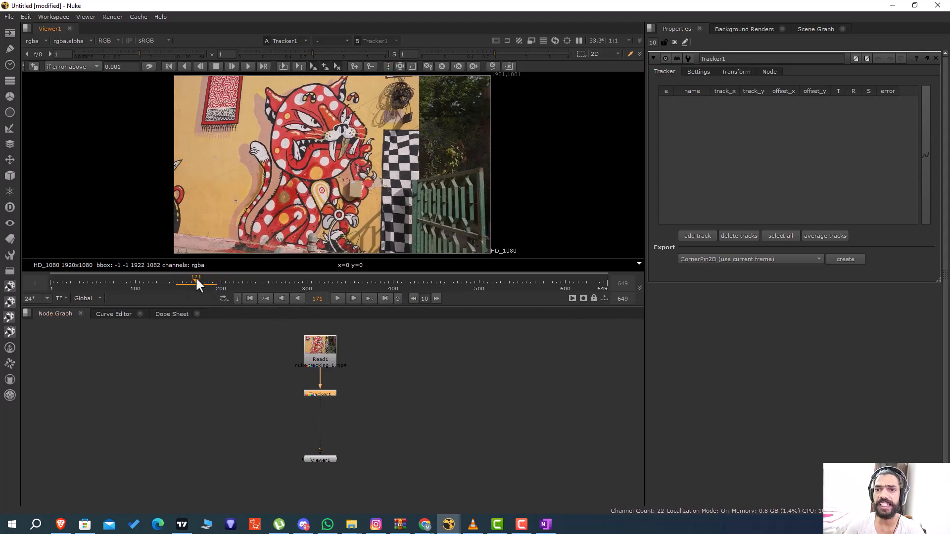
drag(194, 278, 172, 278)
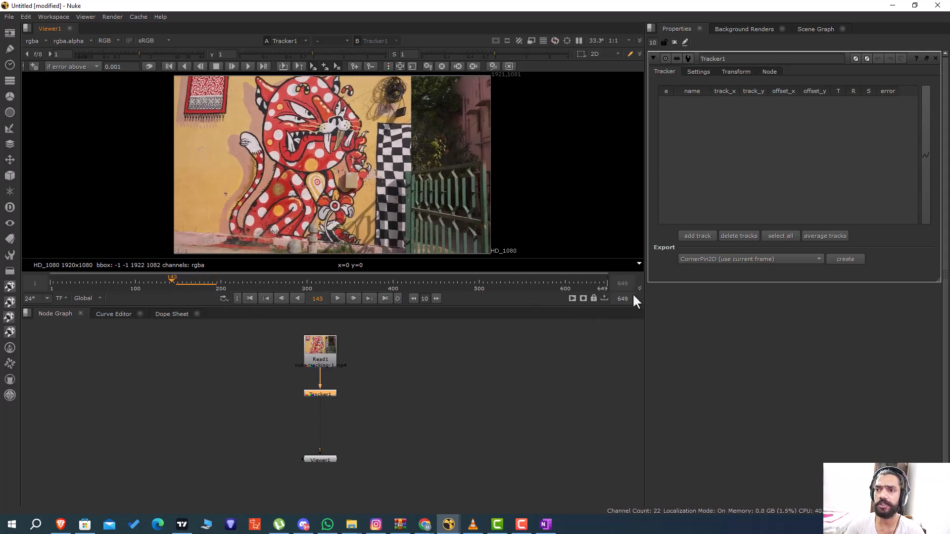
Open Read1's properties for its frame range and set the viewer timeline's out frame to 188.
double_click(324, 352)
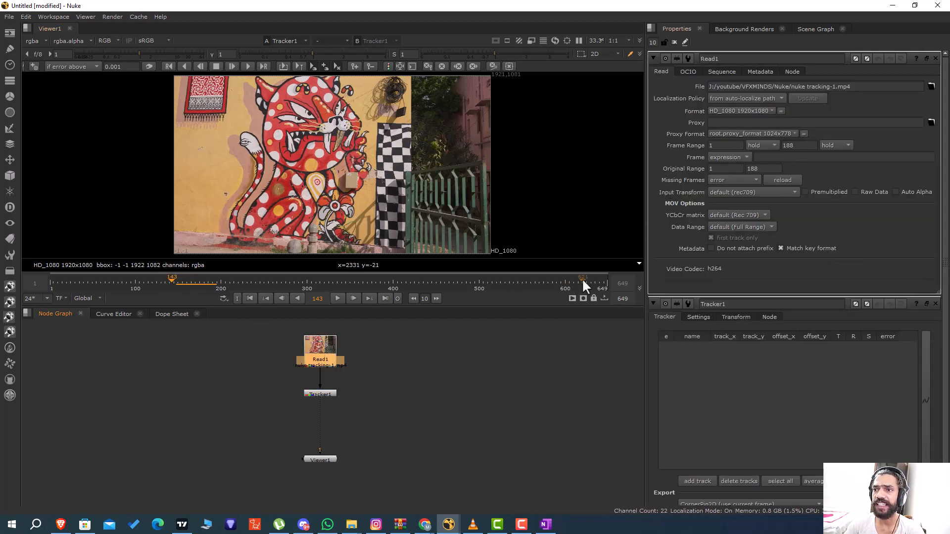
double_click(625, 283)
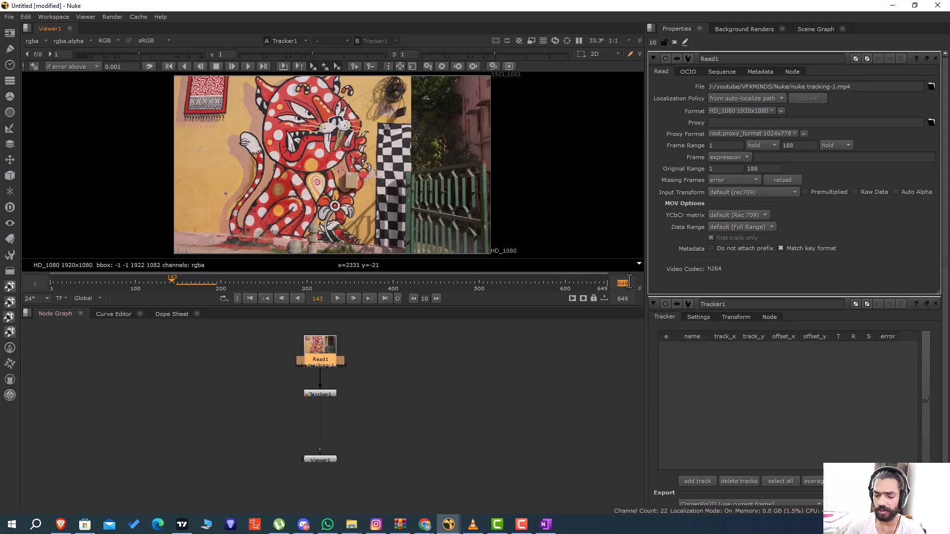
text(188)
key(Return)
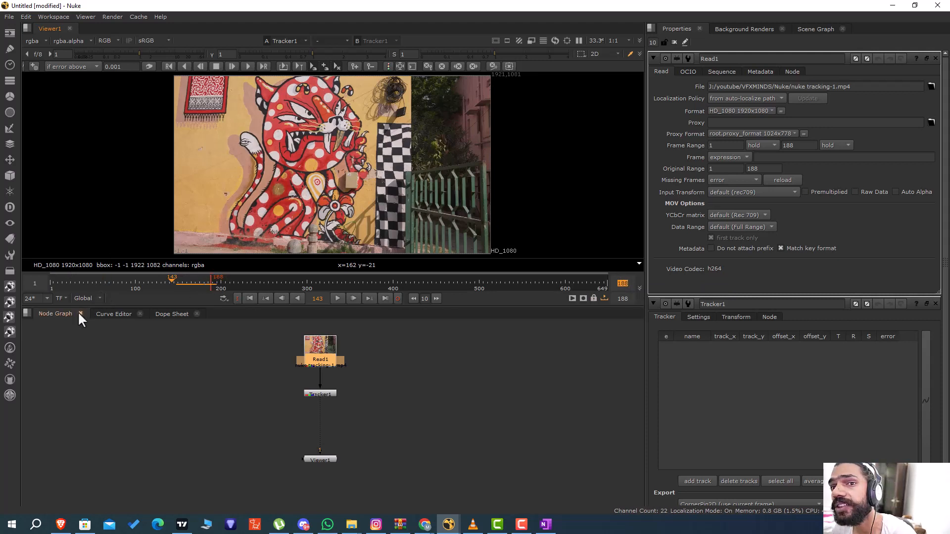
Switch the viewer timeline range to In/Out and move the playhead to frame 112.
click(86, 295)
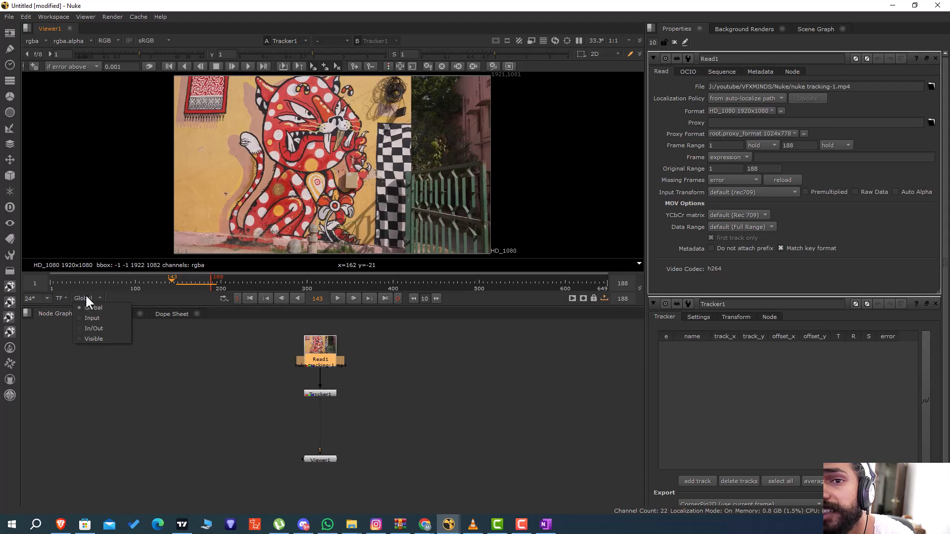
click(100, 328)
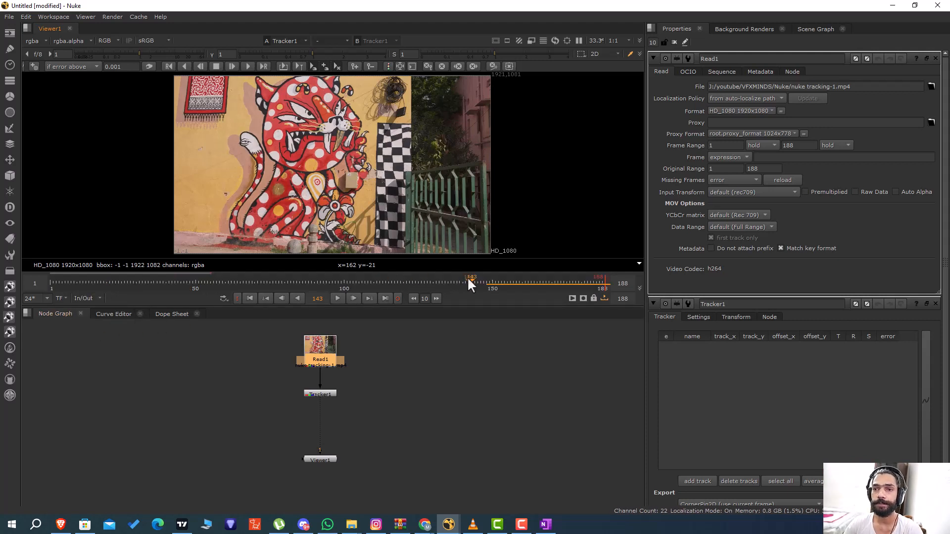
drag(470, 284, 380, 296)
click(412, 374)
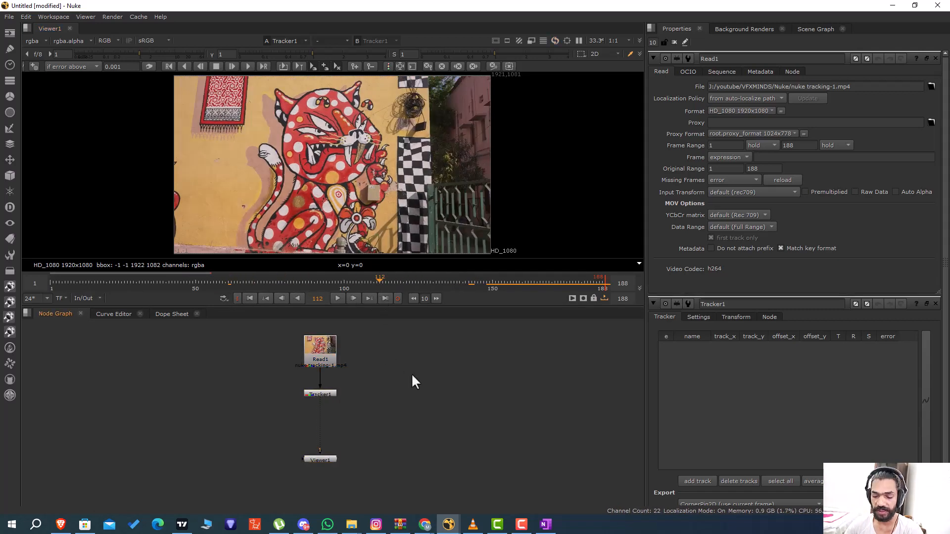
Set the end of the project frame range to 188 in Project Settings and return the viewer timeline range to Global.
key(s)
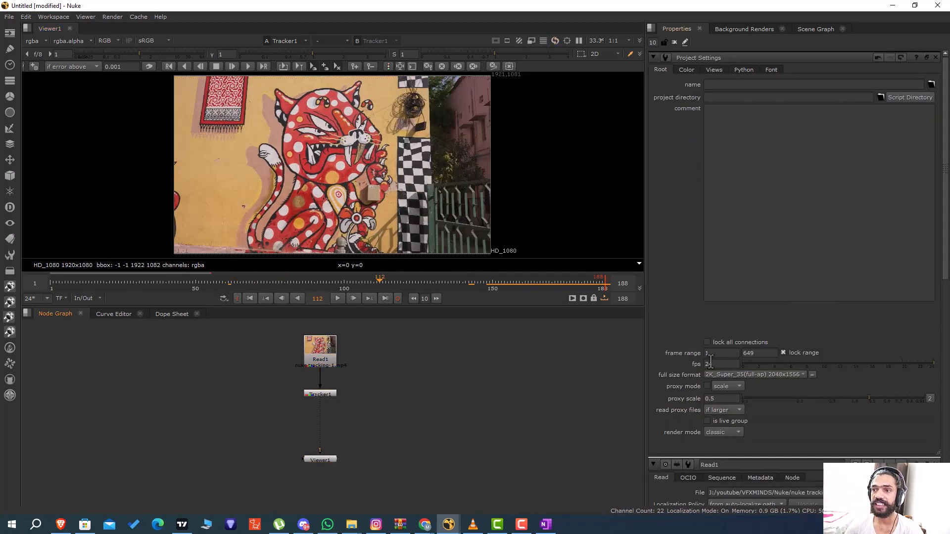
double_click(756, 355)
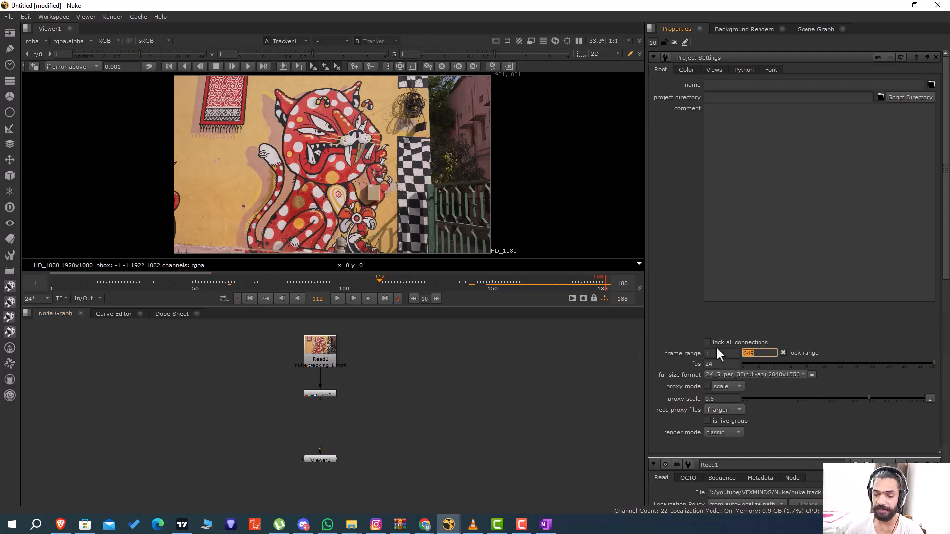
text(188)
key(Return)
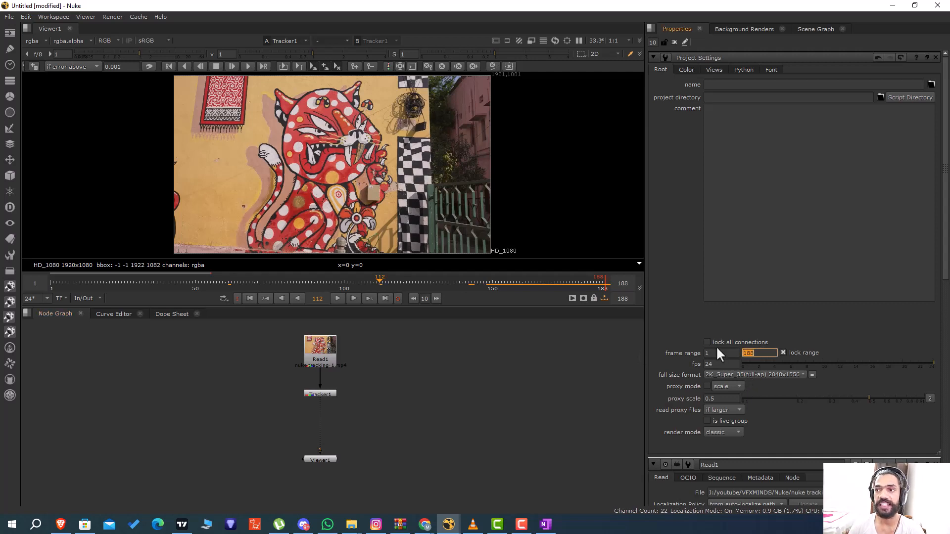
click(569, 394)
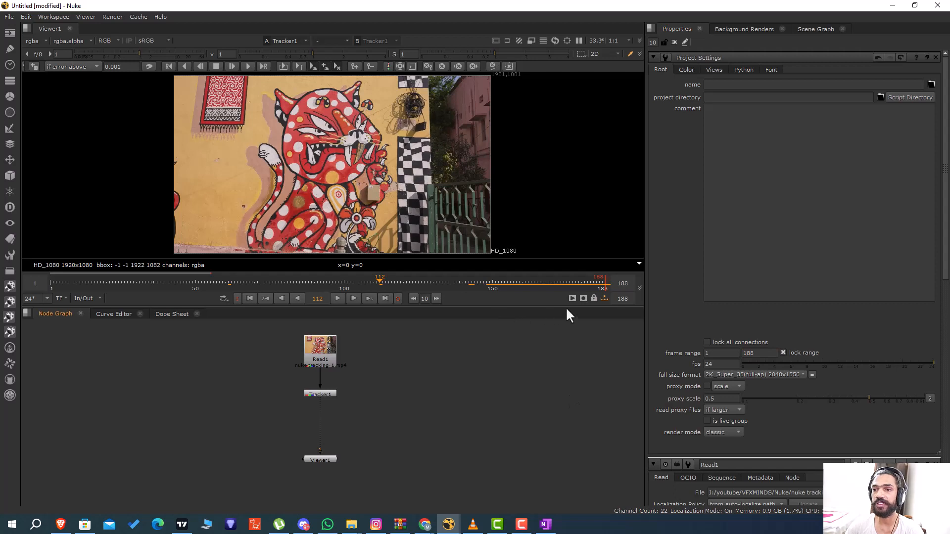
click(95, 299)
click(100, 304)
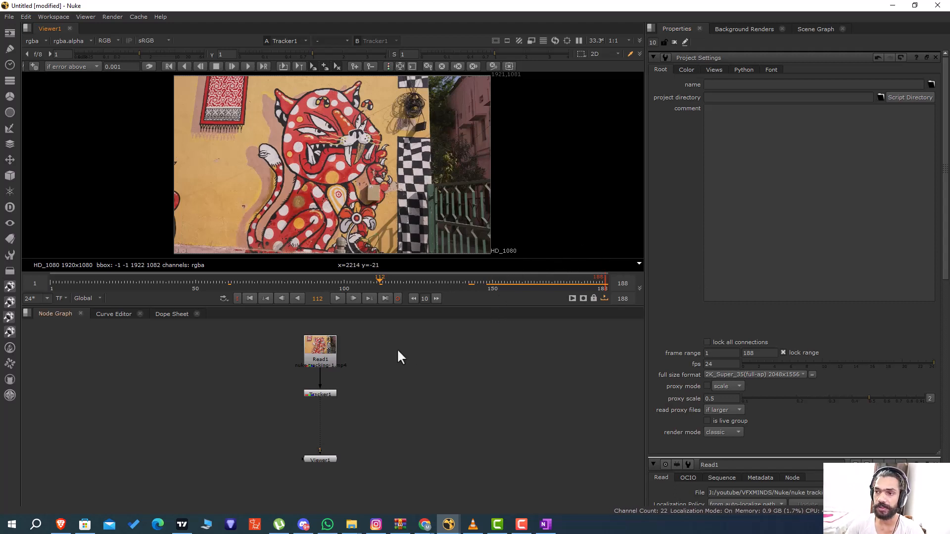
Open the Tracker1 node's properties and add a track at frame 112.
click(325, 396)
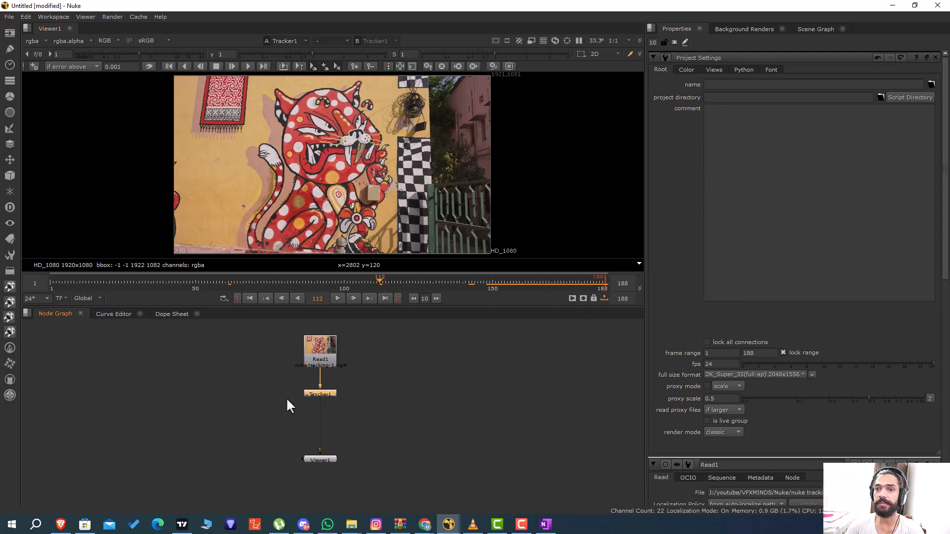
double_click(322, 394)
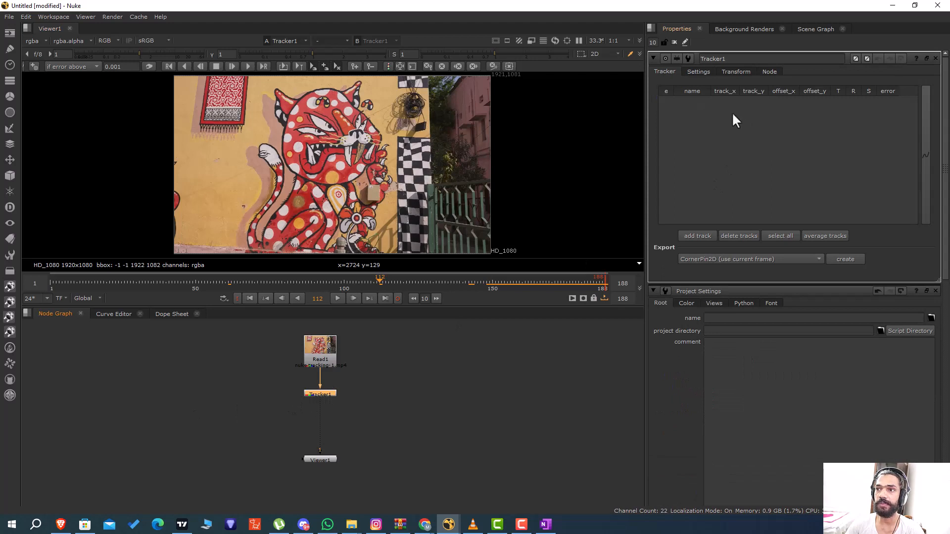
click(697, 235)
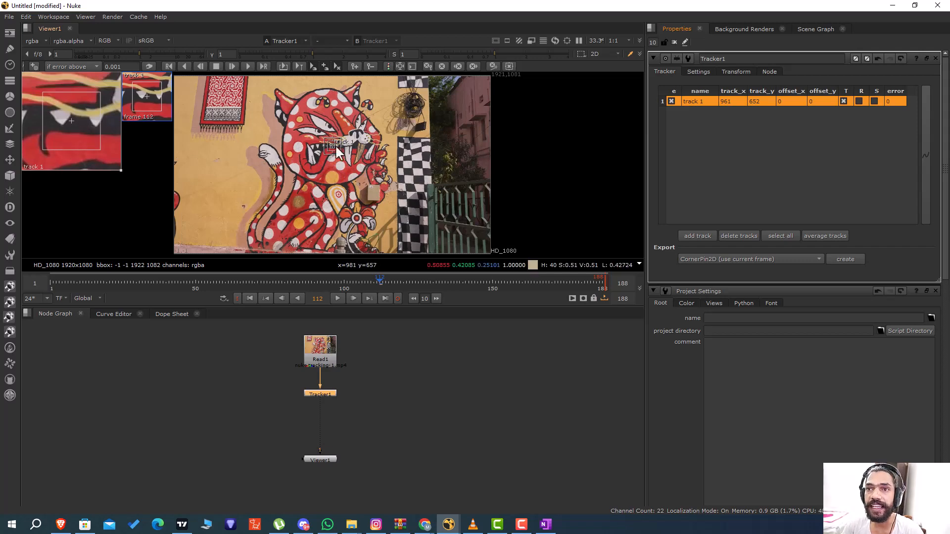
Lower the viewer gain to 0.08 and examine the track's inner and outer boxes up close.
scroll(340, 153, up, 5)
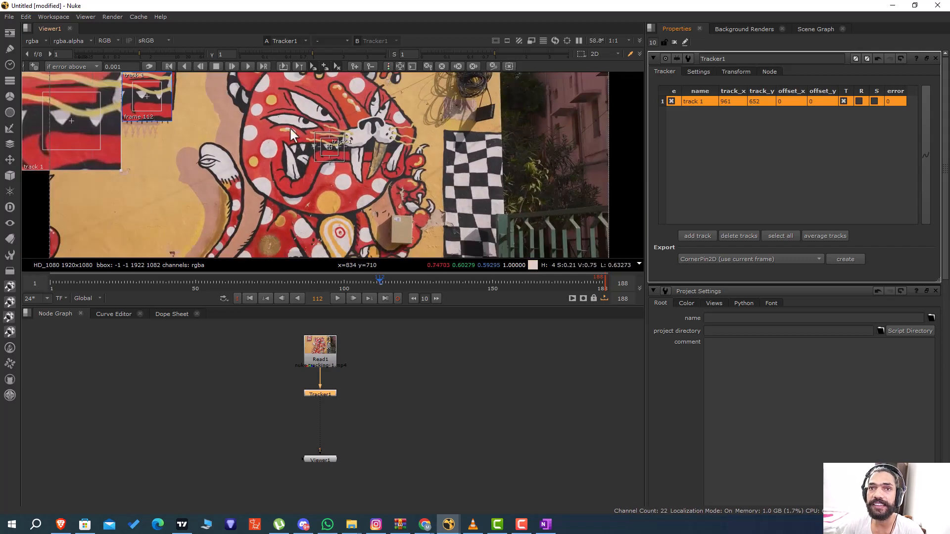
click(124, 54)
drag(122, 54, 99, 55)
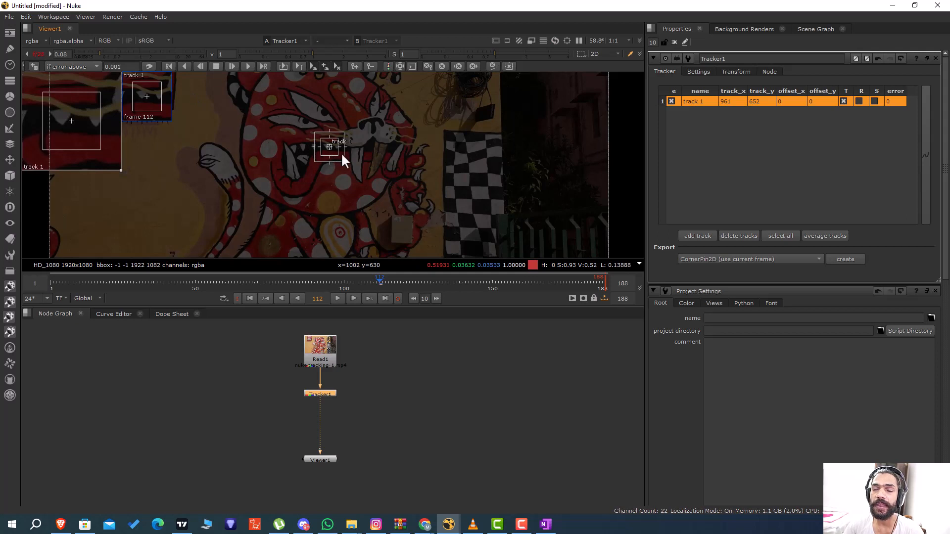
scroll(336, 149, up, 4)
scroll(337, 151, up, 3)
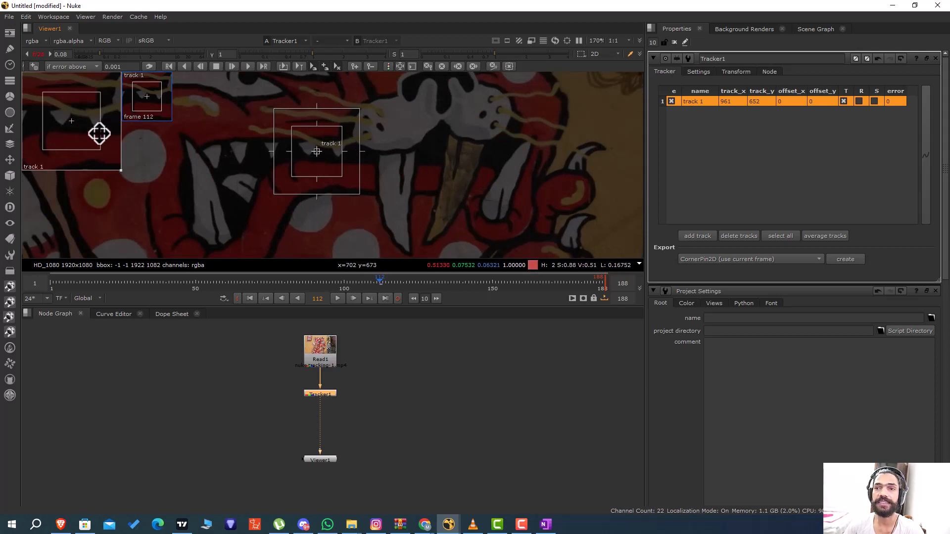
scroll(334, 154, up, 2)
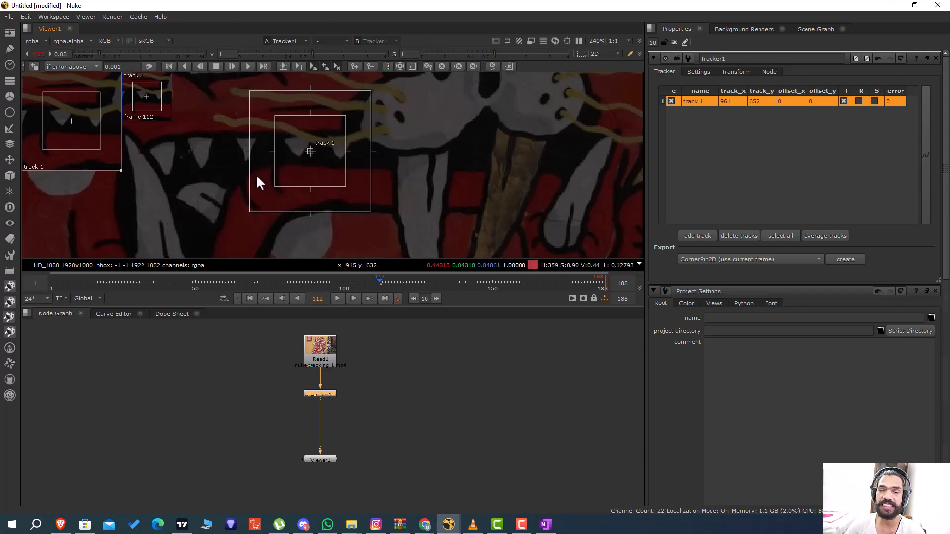
scroll(351, 188, down, 5)
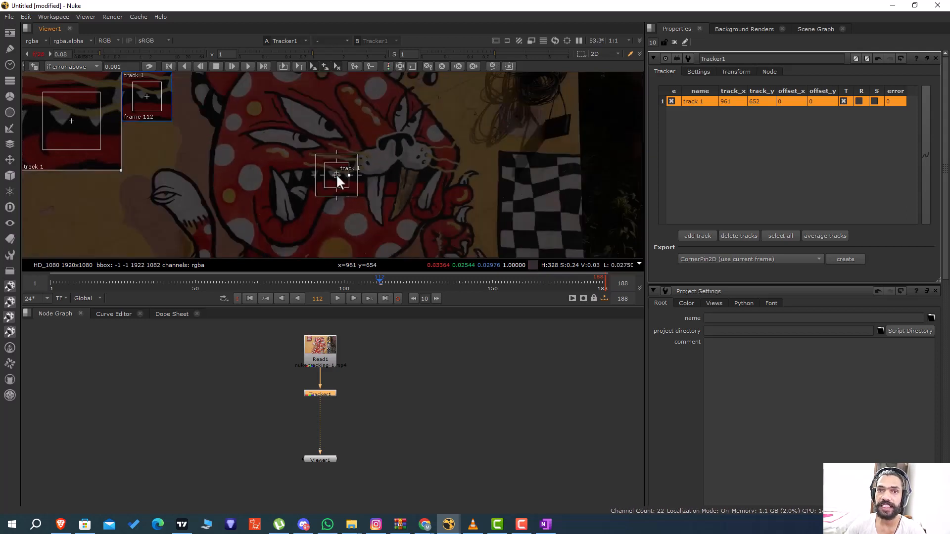
Move the track onto the fang under the cat's nose, about x 1068, y 659, and set the viewer gain to 0.32.
drag(342, 176, 381, 173)
scroll(381, 174, down, 4)
scroll(381, 171, down, 1)
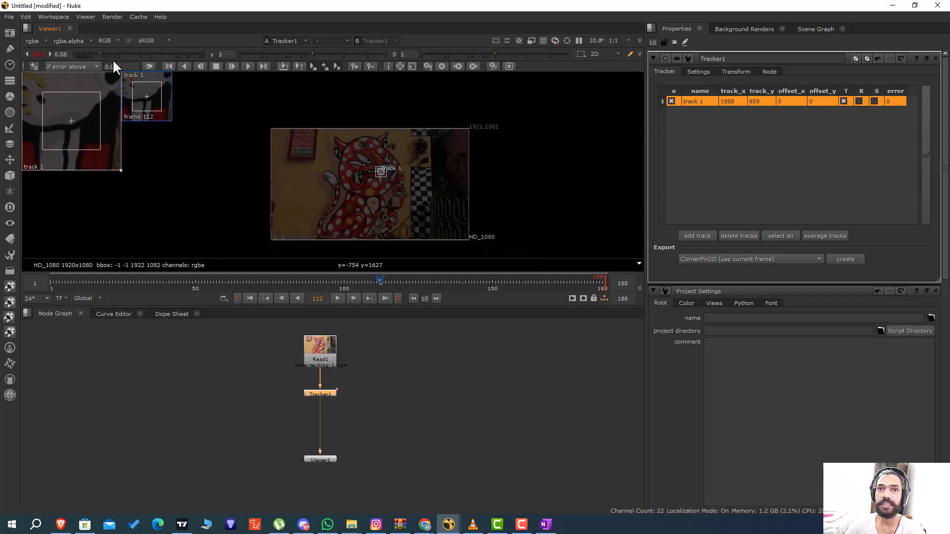
drag(110, 52, 121, 51)
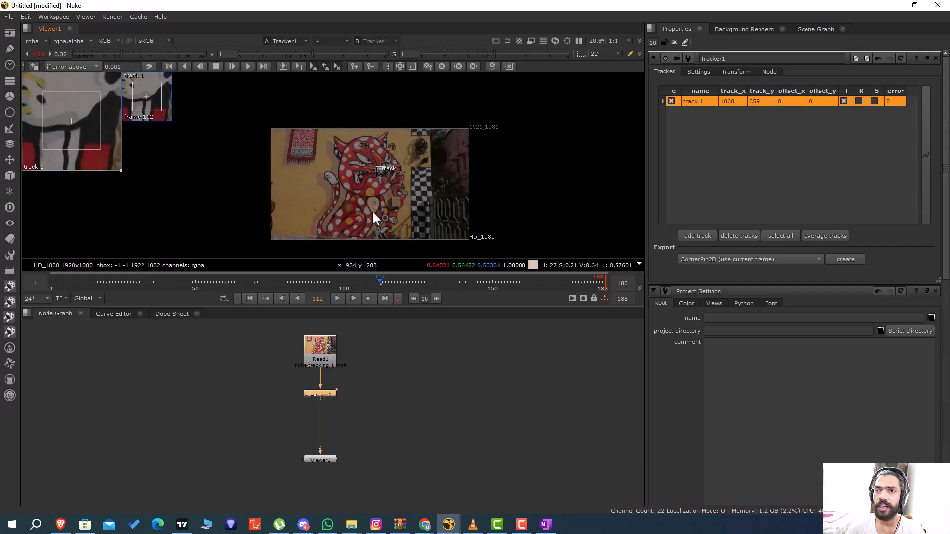
scroll(372, 209, up, 4)
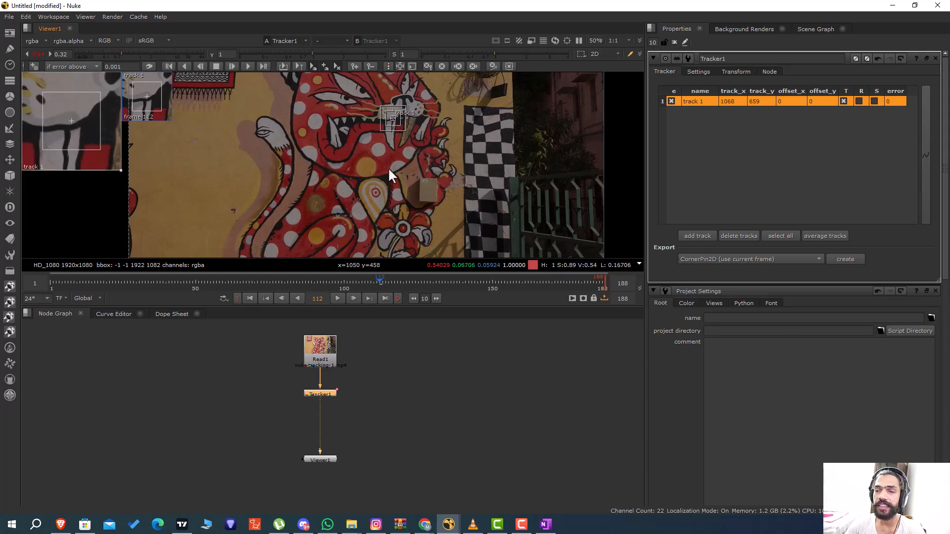
middle_drag(388, 167, 304, 141)
scroll(355, 160, down, 4)
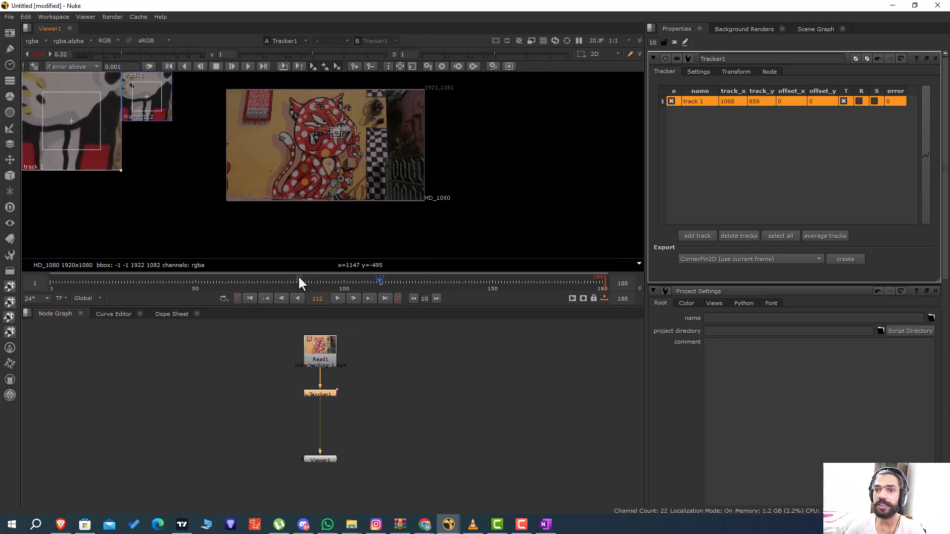
Play the footage from frame 2, stop at frame 154 and examine the small box on the wall near the cat's paw.
drag(298, 275, 52, 284)
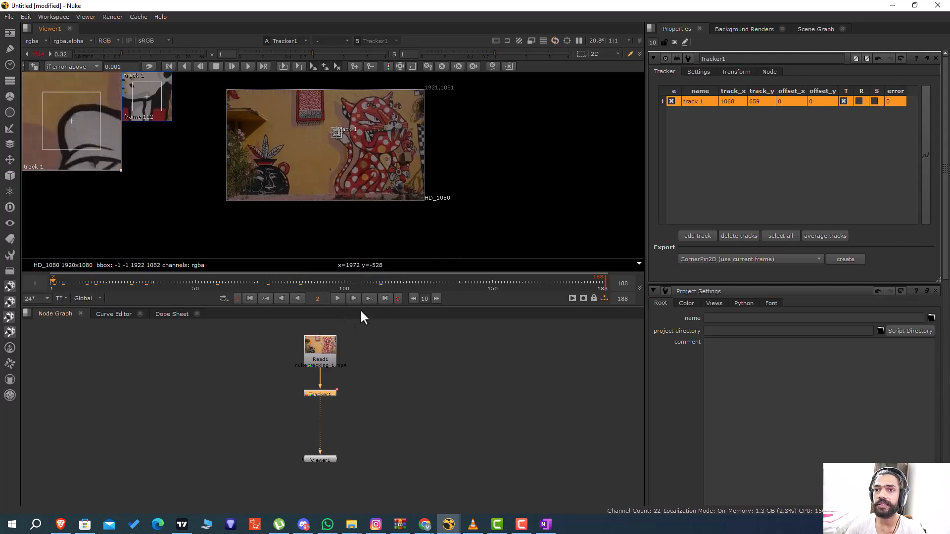
click(337, 298)
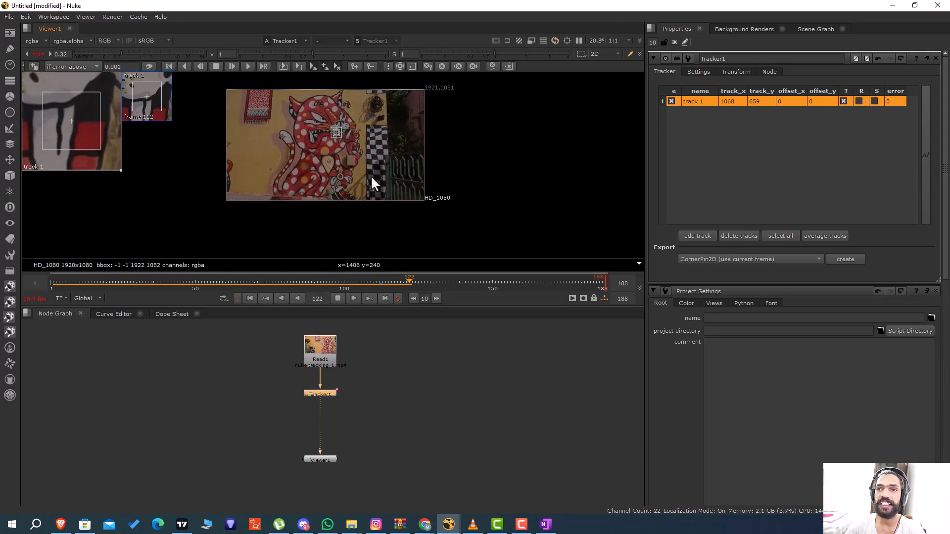
click(337, 297)
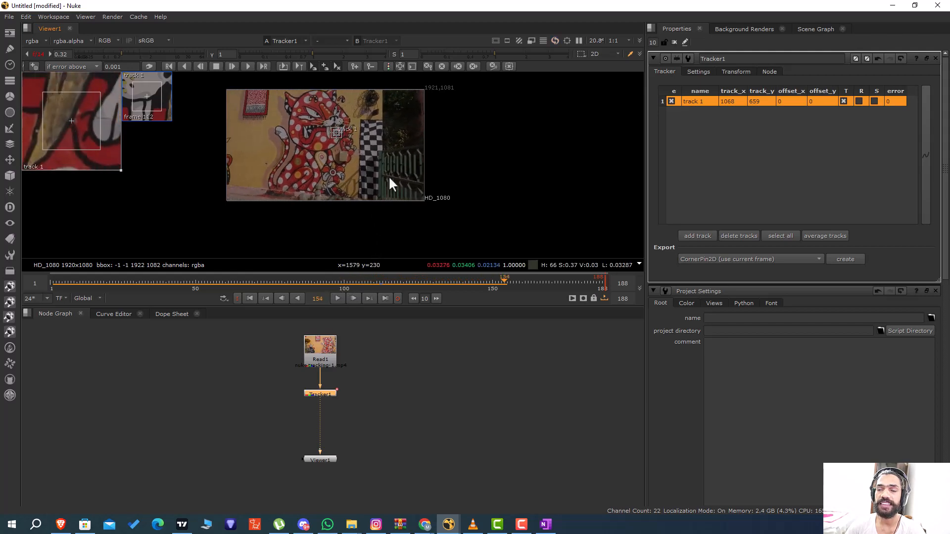
scroll(338, 160, up, 4)
scroll(337, 161, up, 3)
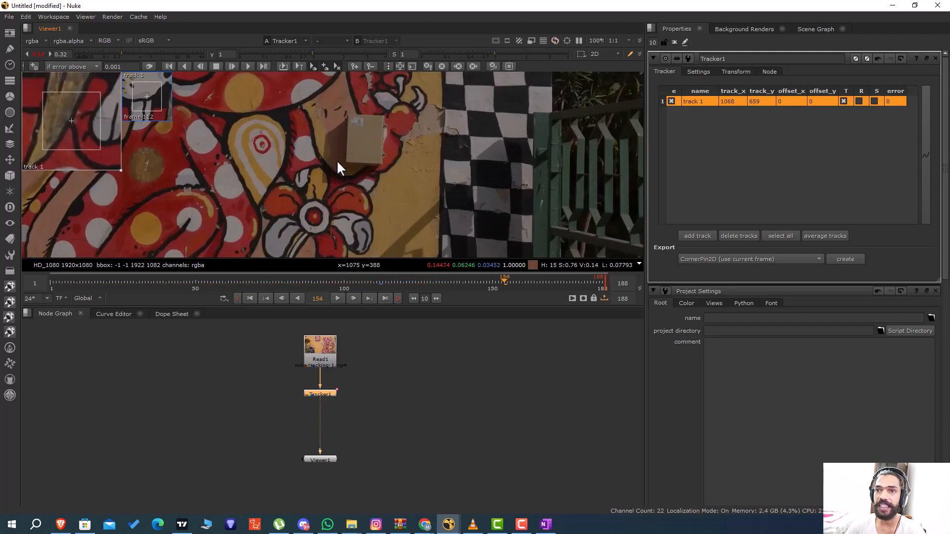
scroll(387, 160, down, 2)
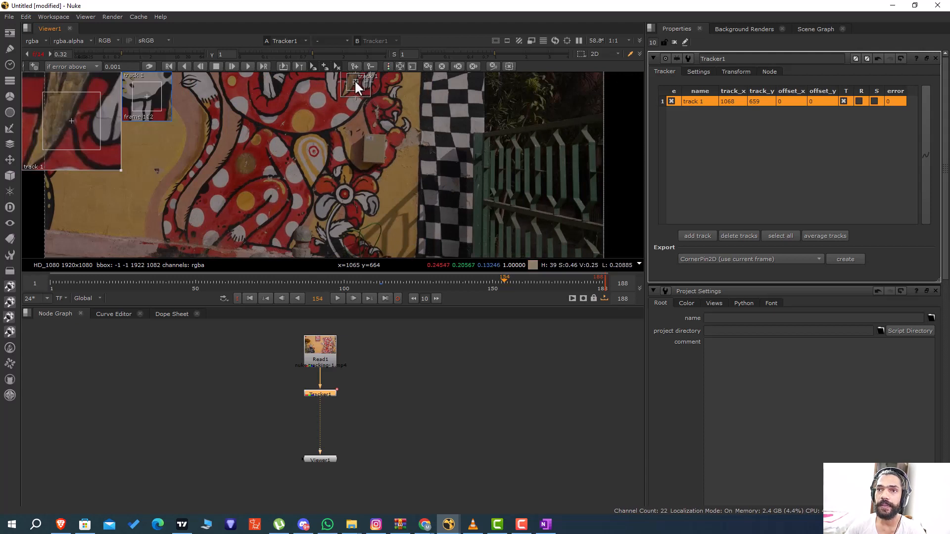
Replace the existing track with a new one centred on the small wall box at frame 154, about x 1134, y 429.
drag(355, 81, 371, 152)
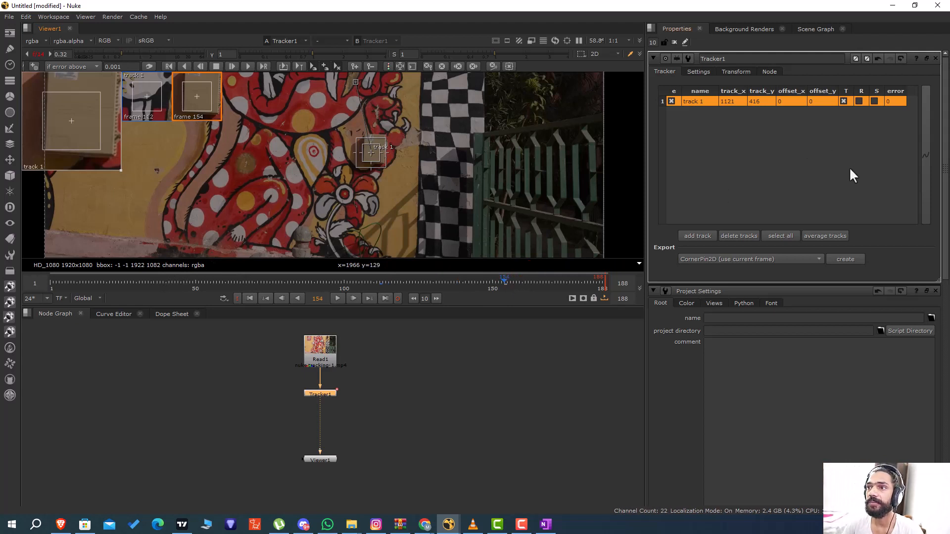
click(731, 237)
click(695, 235)
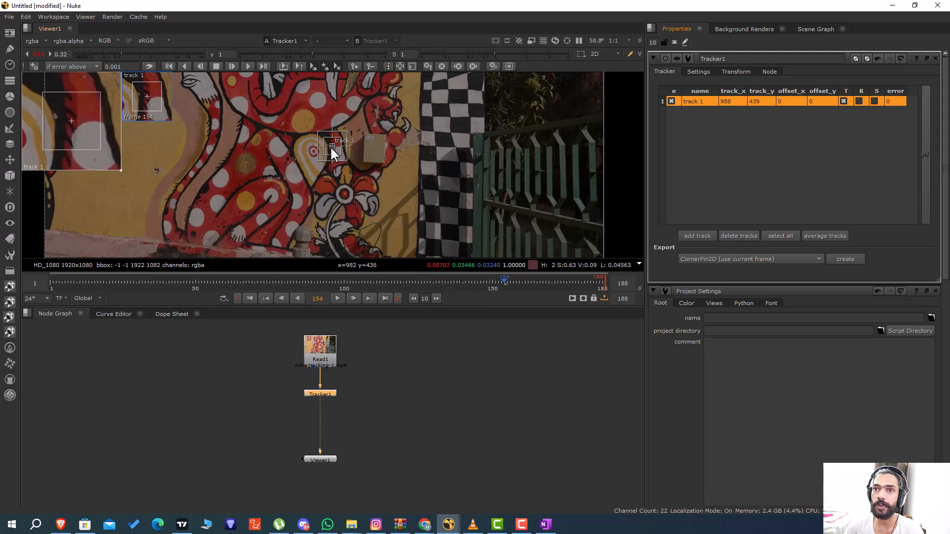
drag(330, 149, 373, 149)
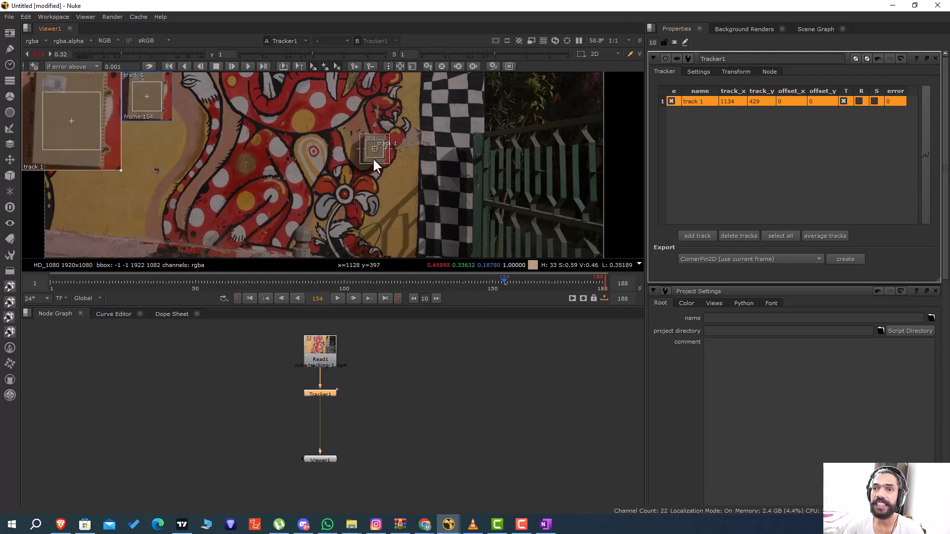
Enlarge the track's outer search area around the wall box and fit its inner pattern area to the box's edges.
drag(387, 165, 405, 182)
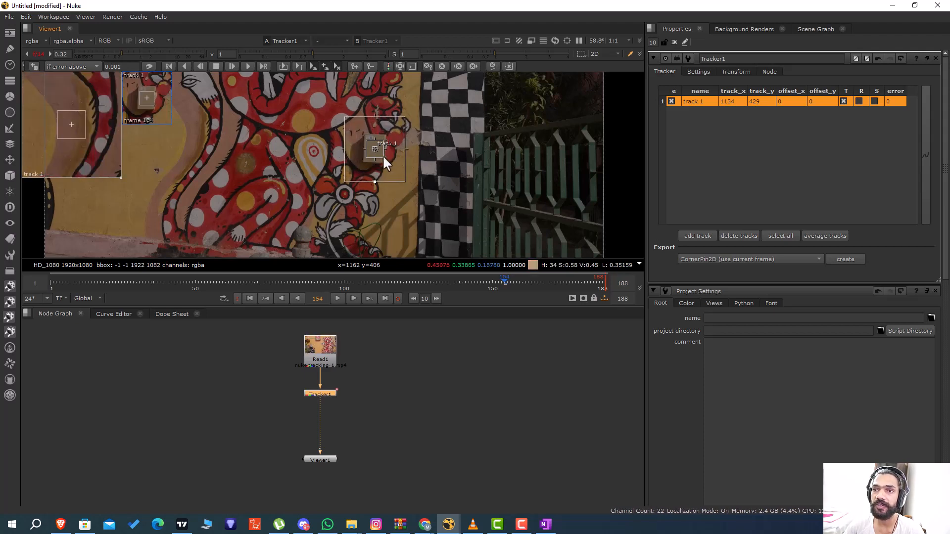
drag(381, 156, 389, 166)
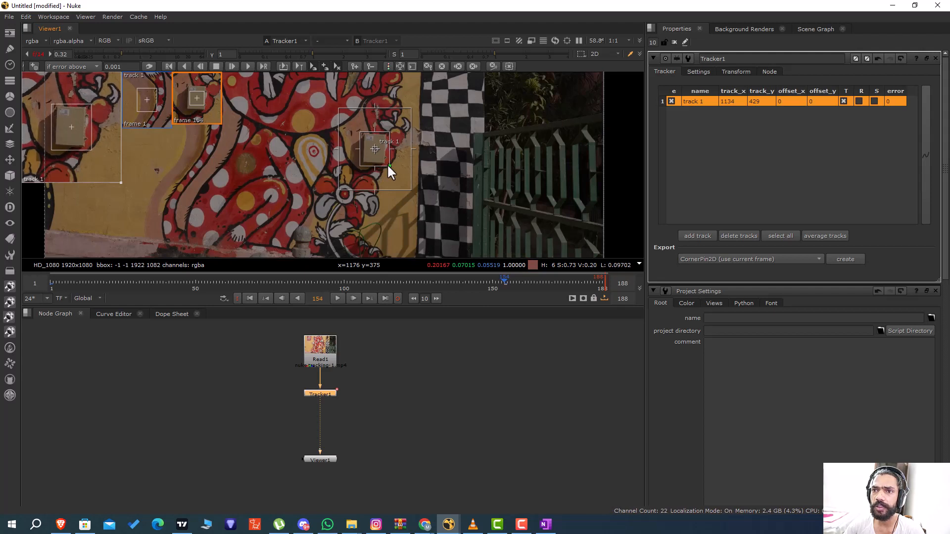
drag(386, 164, 385, 164)
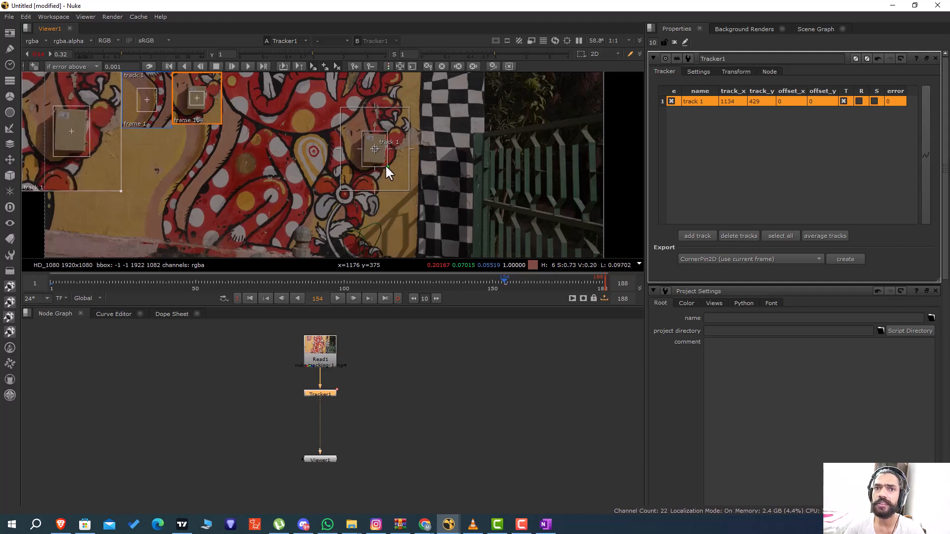
drag(385, 164, 387, 165)
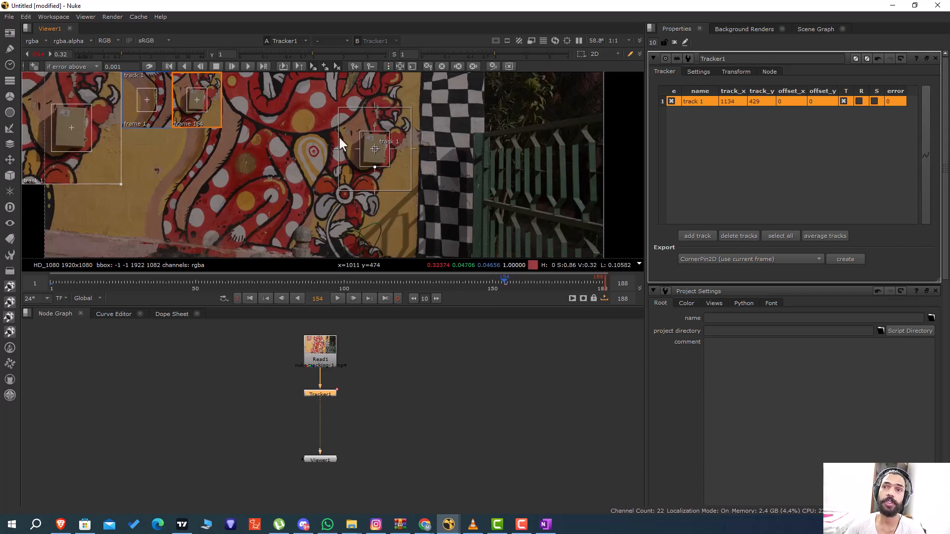
Fine-tune the track's outer search area and inner pattern area around the wall box at frame 154.
drag(409, 190, 407, 188)
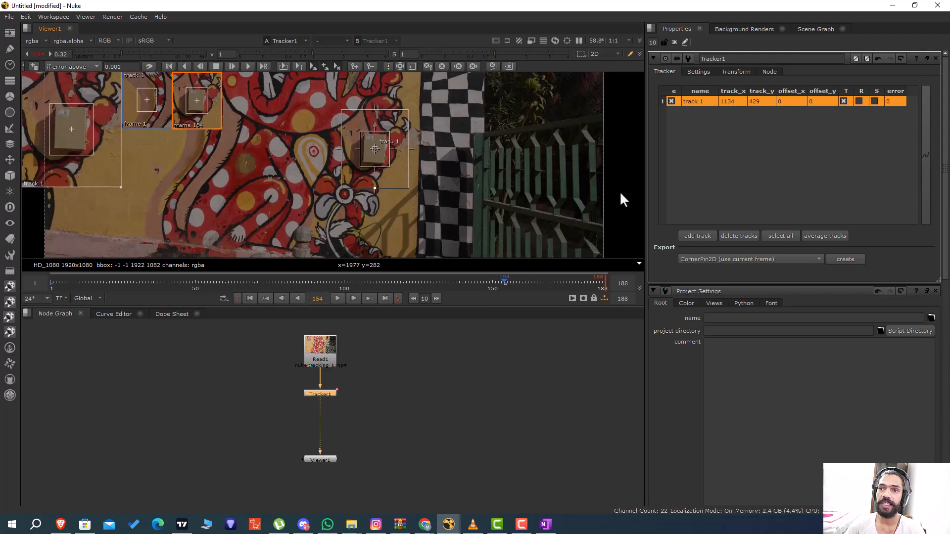
key(minus)
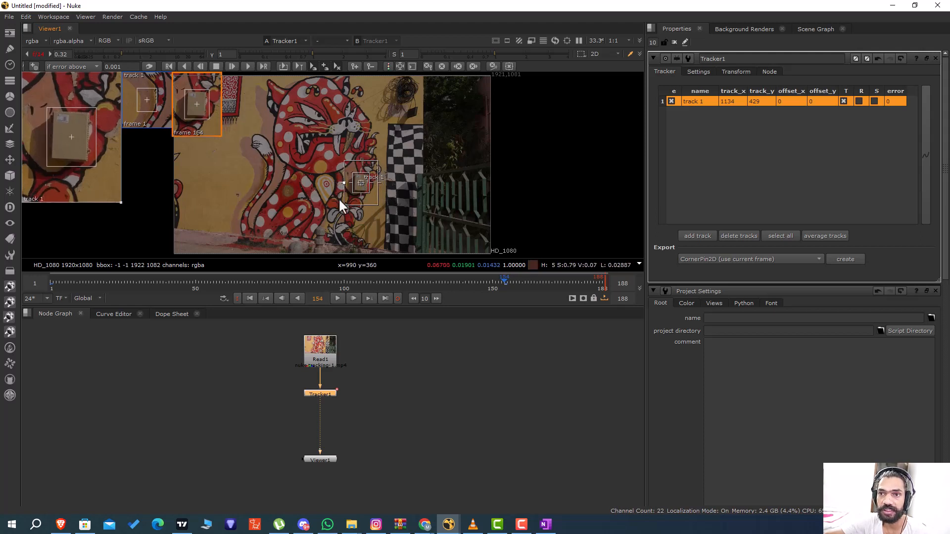
drag(342, 202, 343, 205)
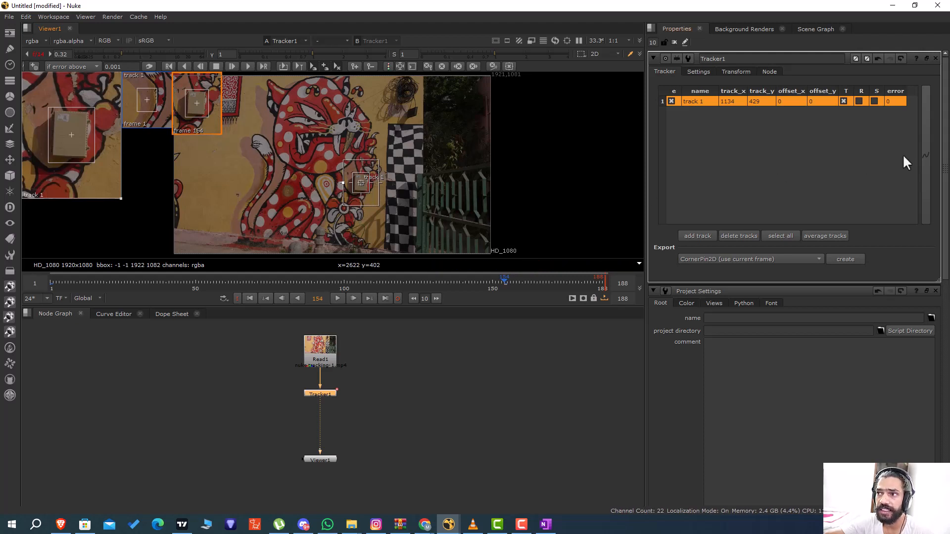
click(859, 101)
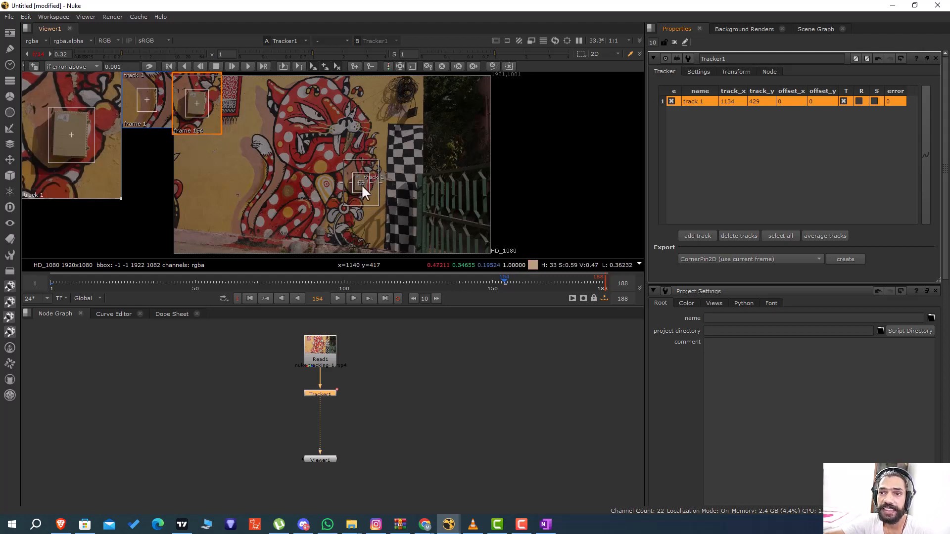
Set the viewer gain to 0.42 and track the wall box forward one frame at a time from frame 154 to 156.
click(130, 53)
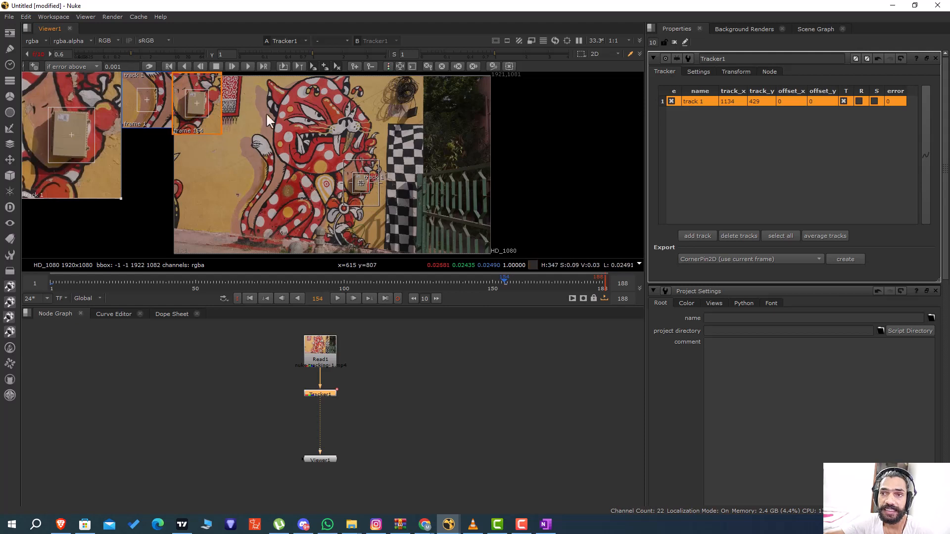
click(125, 52)
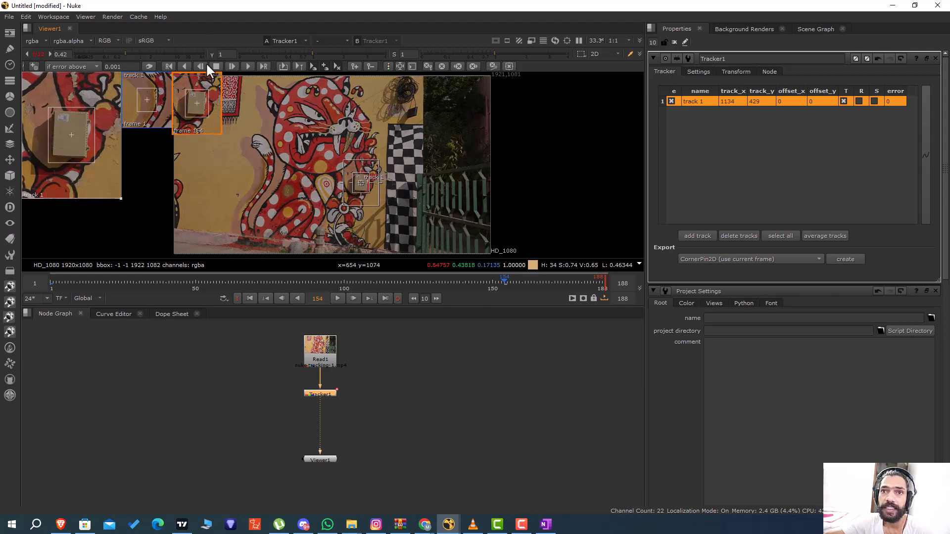
click(233, 68)
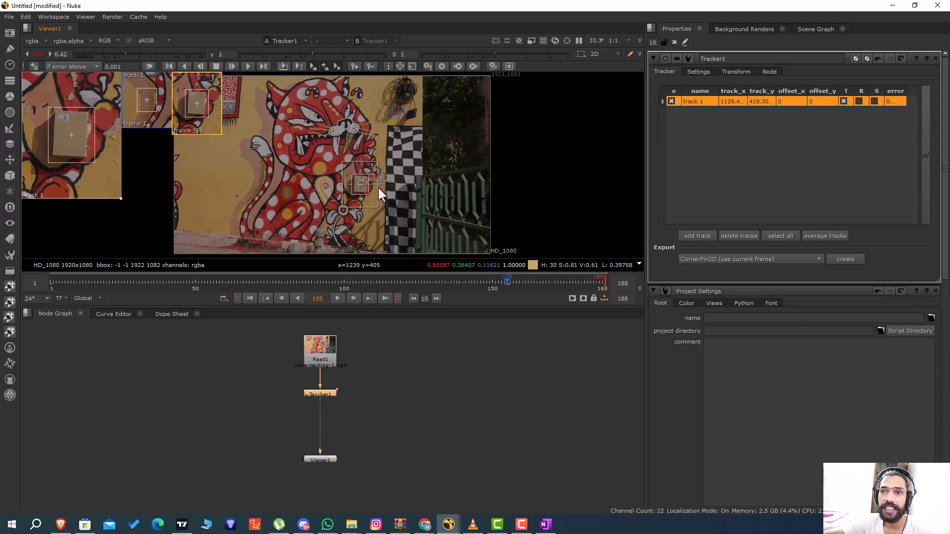
scroll(371, 187, up, 10)
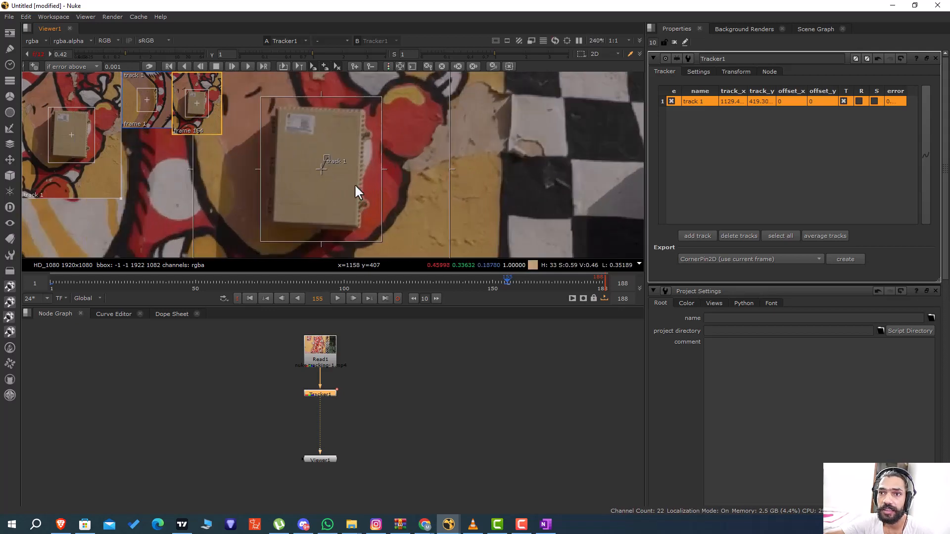
scroll(310, 159, up, 5)
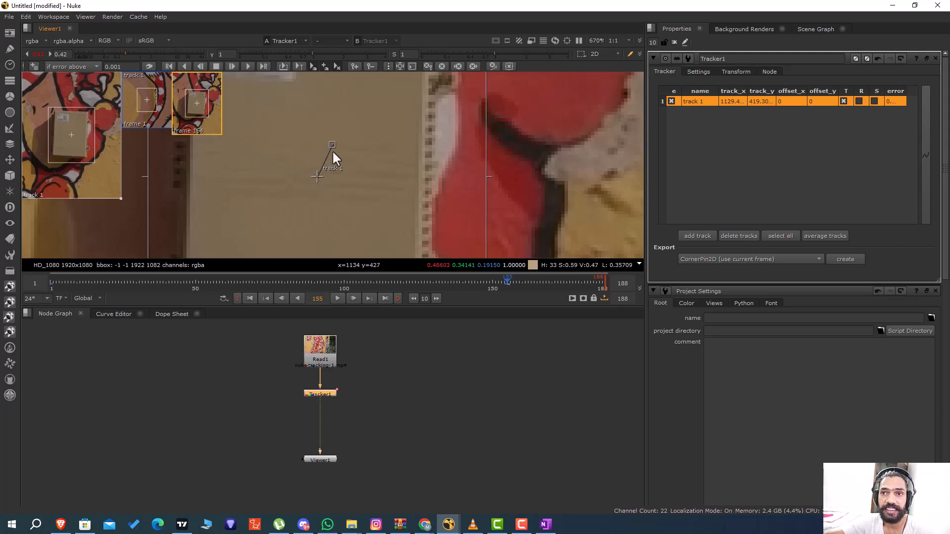
click(232, 67)
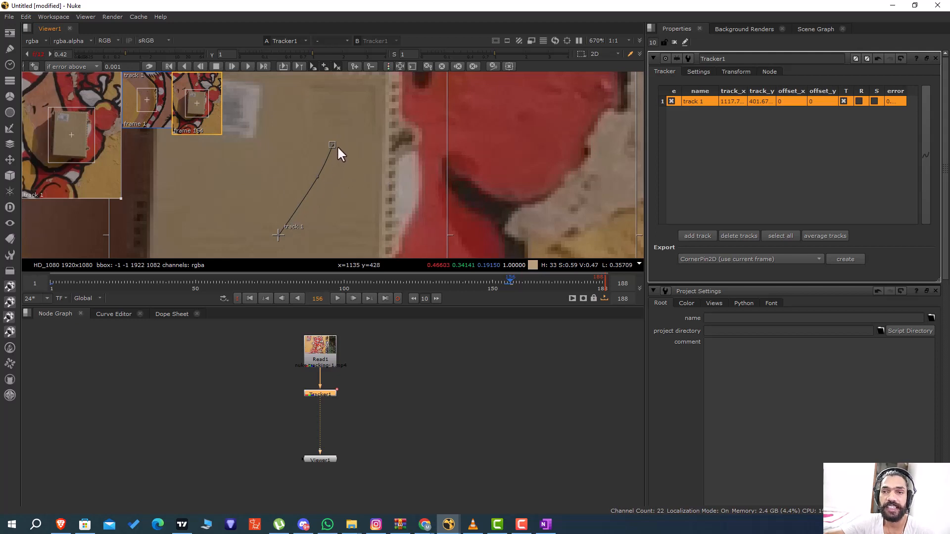
scroll(356, 181, down, 8)
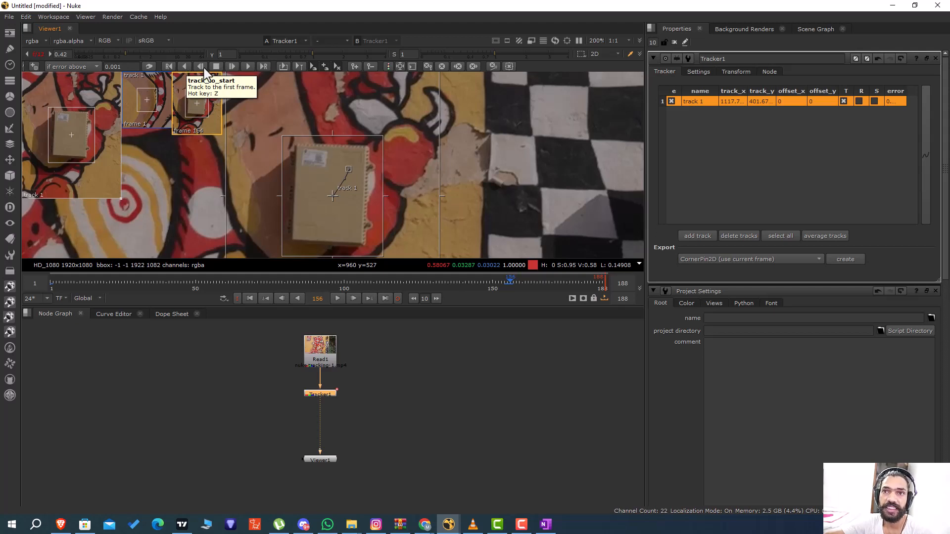
Track the wall box forward over the frame range 156 to 165 with a step of 1.
click(262, 66)
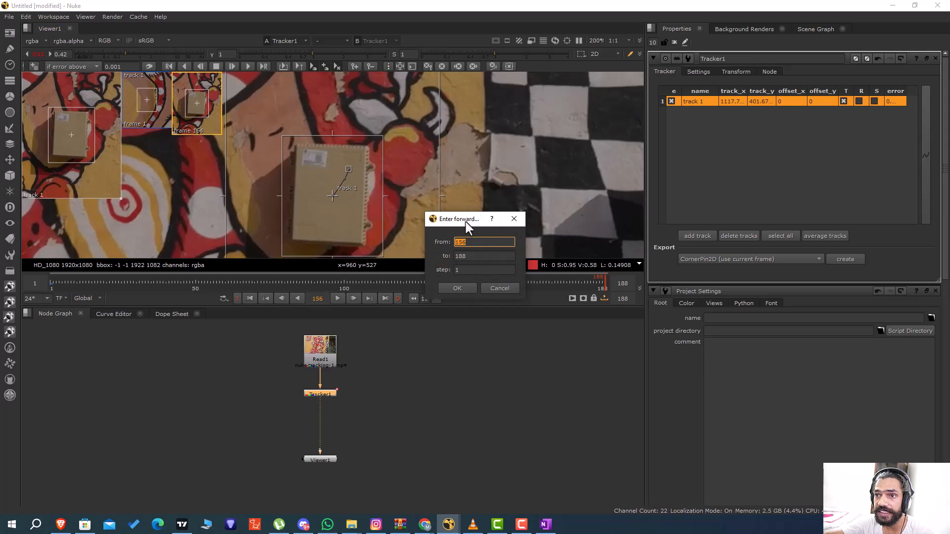
drag(466, 221, 362, 221)
click(369, 256)
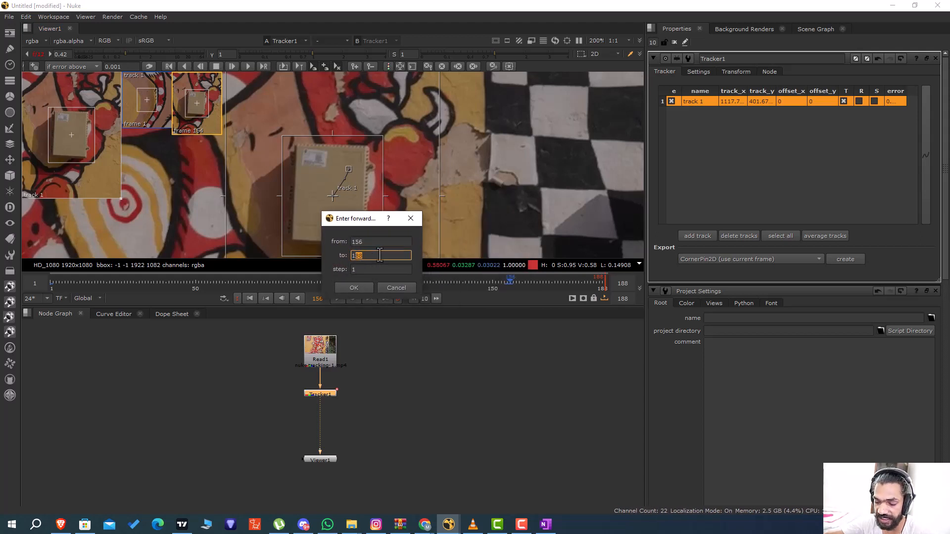
text(165)
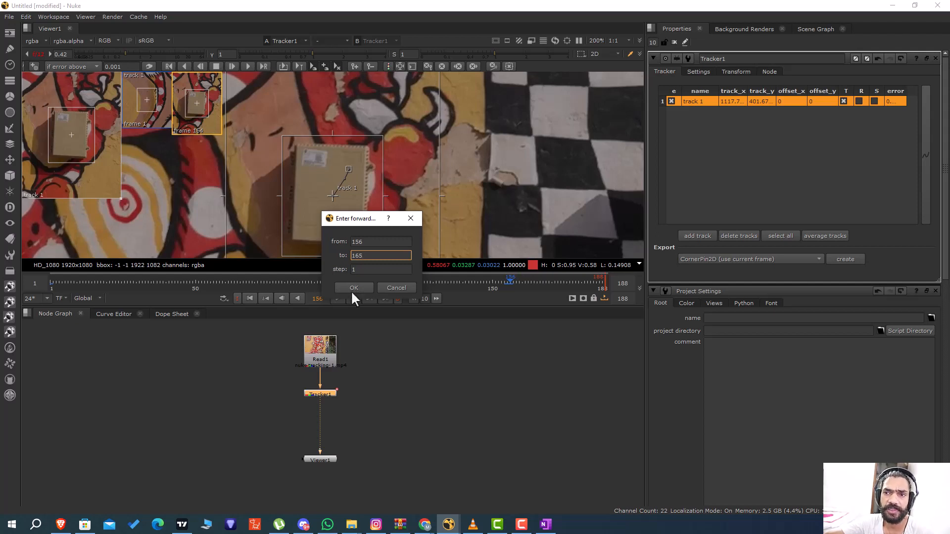
click(353, 292)
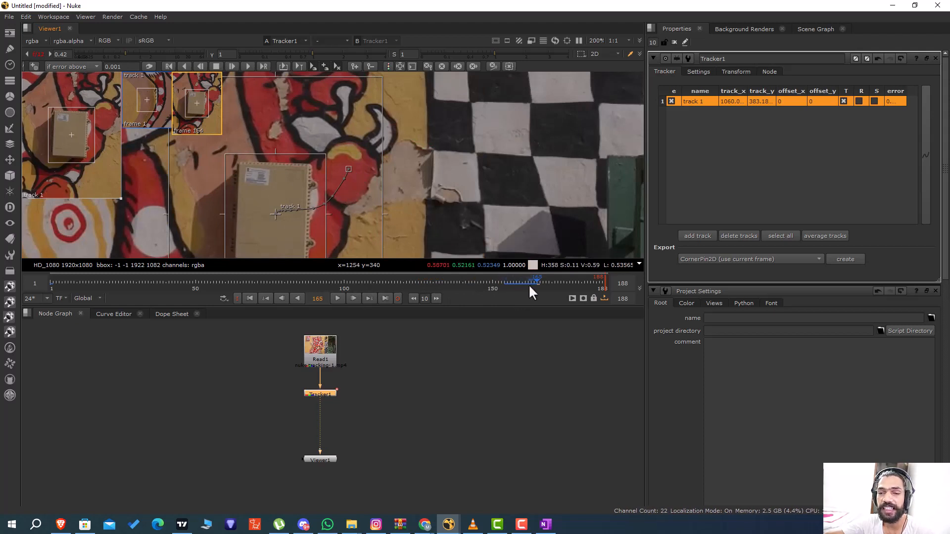
Examine the Tracker's keyframes in the Dope Sheet and its animation curves in the Curve Editor, then return to the Node Graph.
click(172, 315)
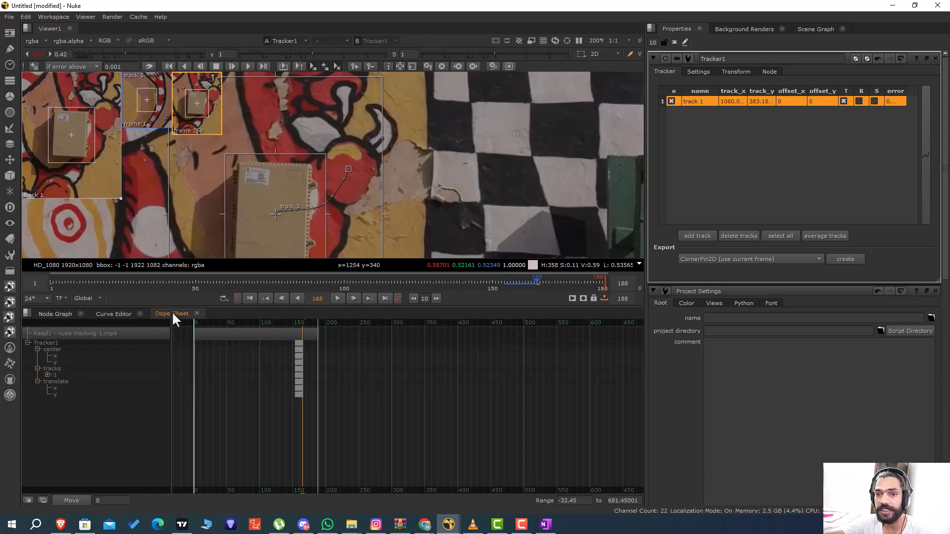
scroll(291, 337, up, 8)
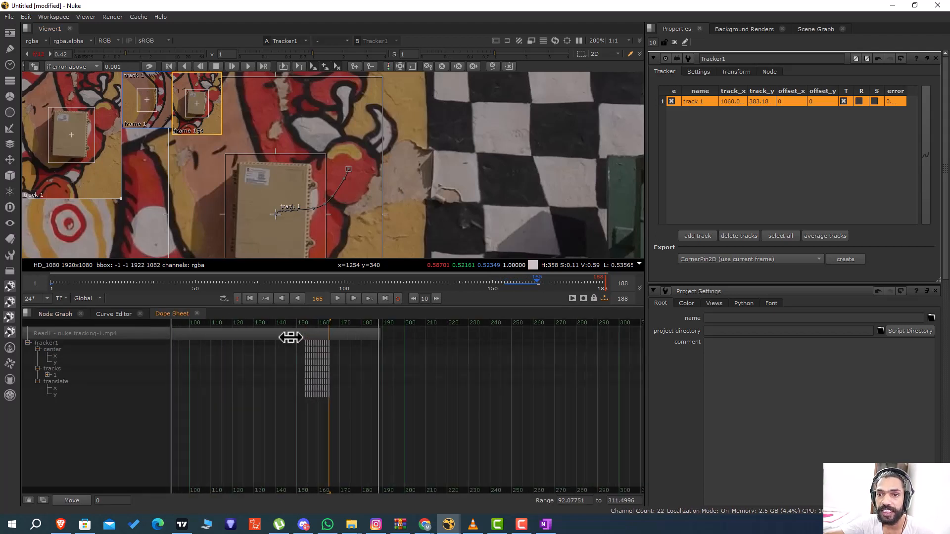
scroll(290, 337, up, 4)
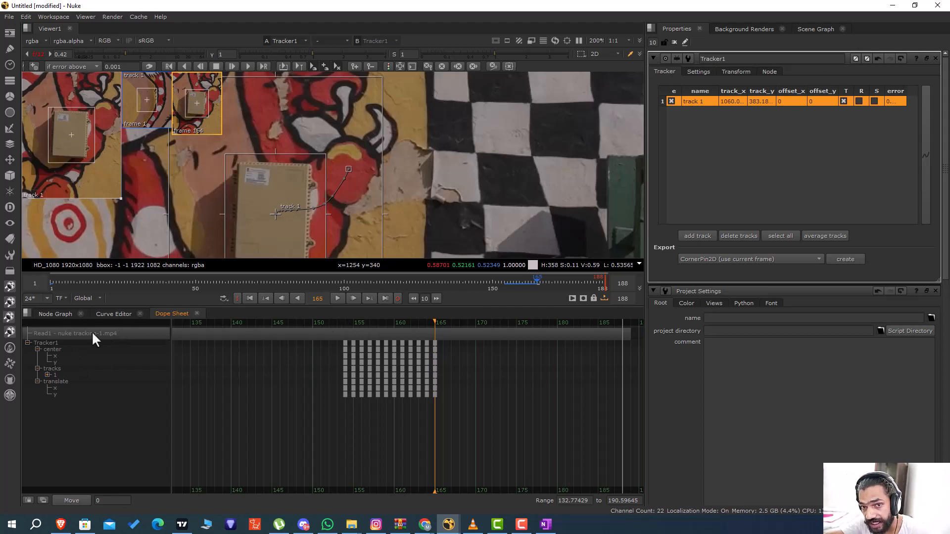
click(103, 315)
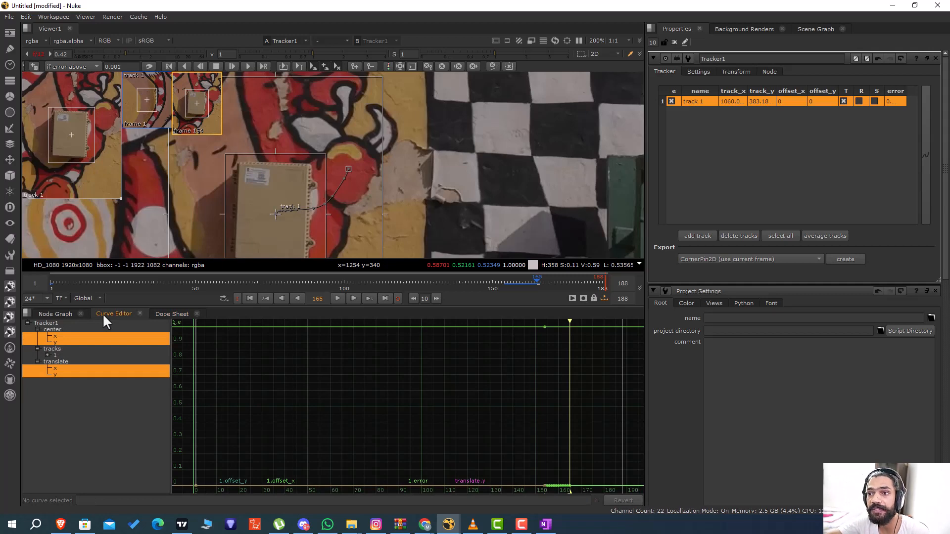
scroll(353, 347, down, 5)
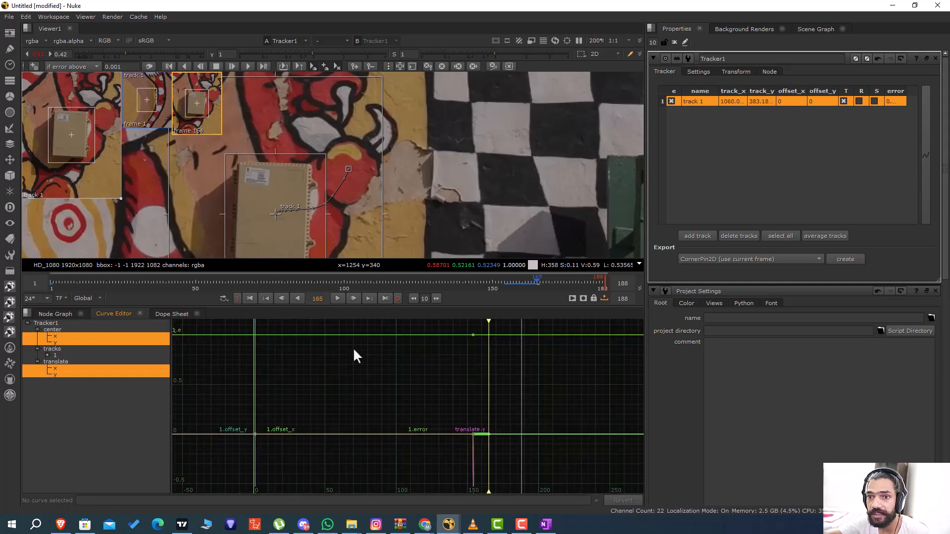
scroll(352, 347, down, 2)
scroll(309, 381, down, 4)
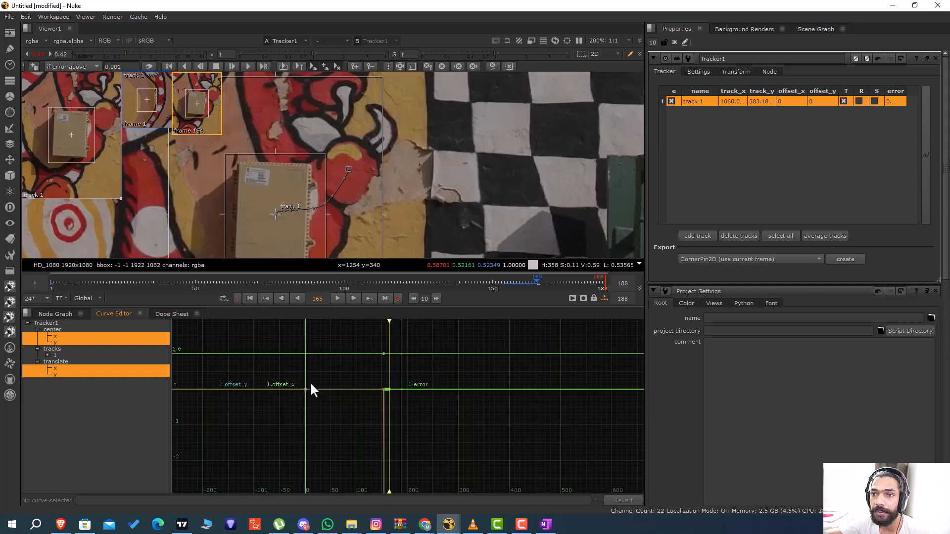
scroll(307, 379, down, 8)
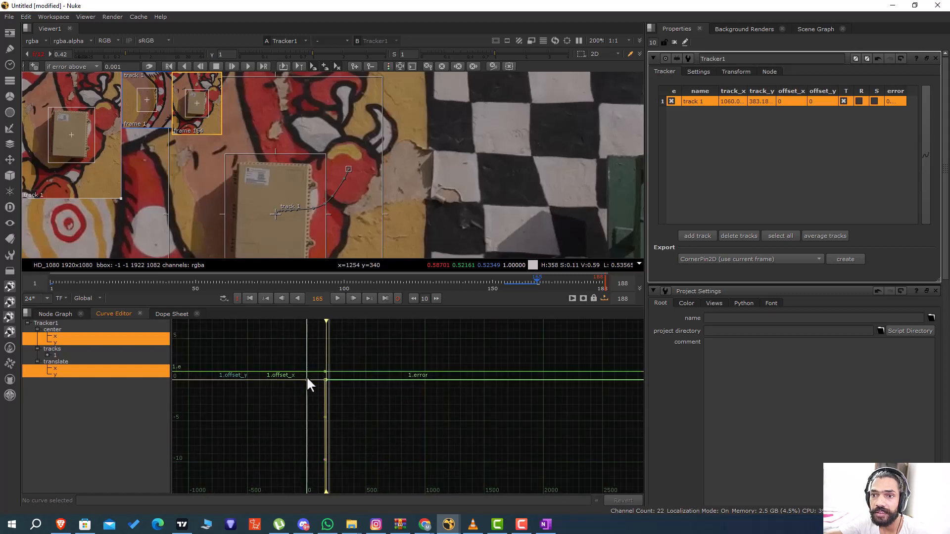
scroll(307, 376, up, 5)
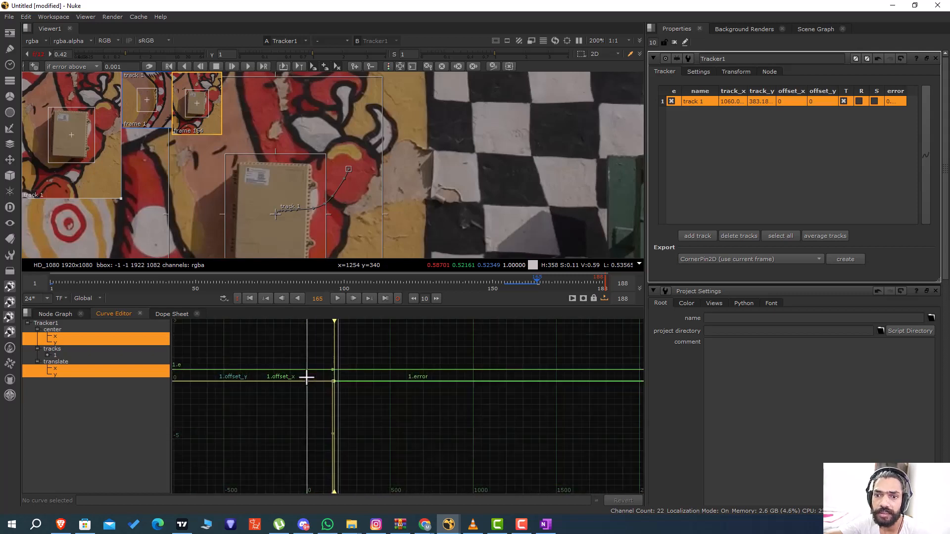
scroll(337, 378, up, 6)
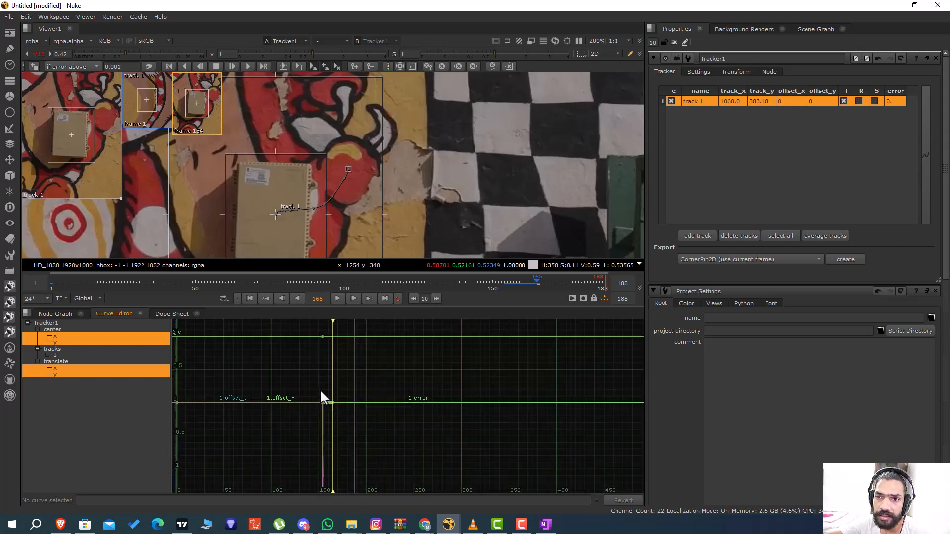
scroll(327, 405, up, 5)
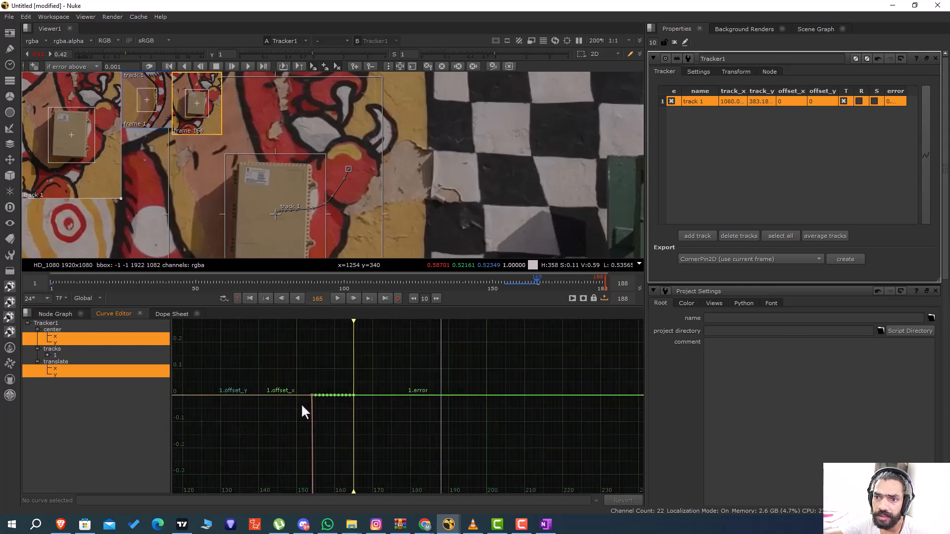
scroll(330, 399, up, 6)
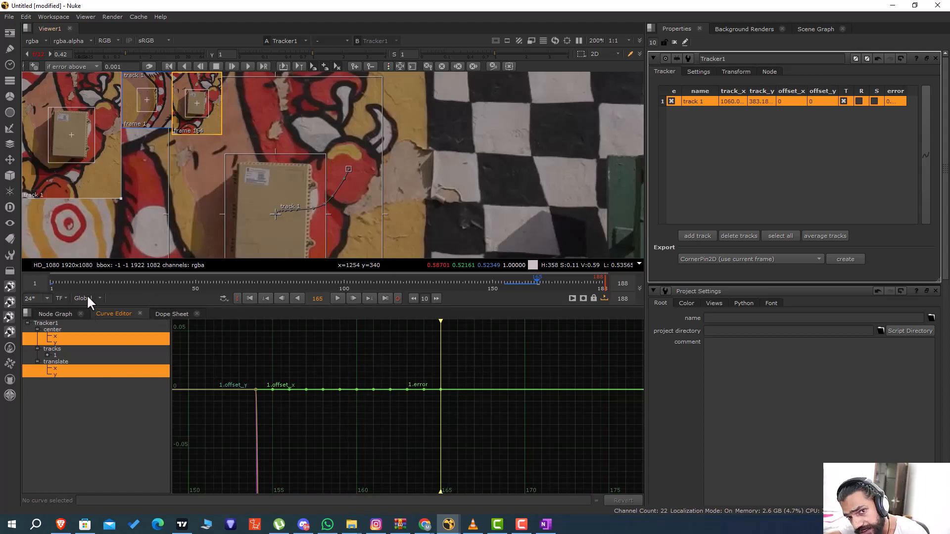
click(60, 313)
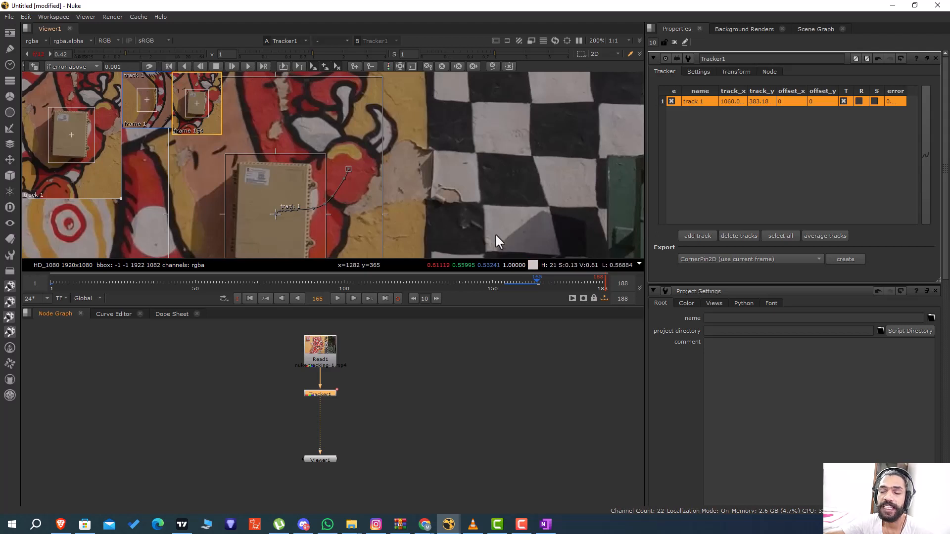
Track the wall box forward from frame 165 to the last frame, 188.
click(248, 66)
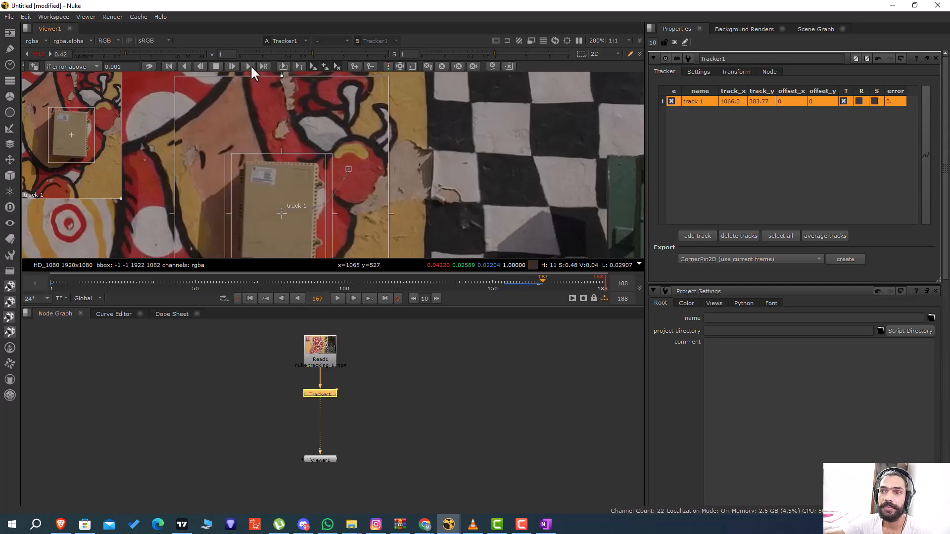
scroll(389, 174, down, 2)
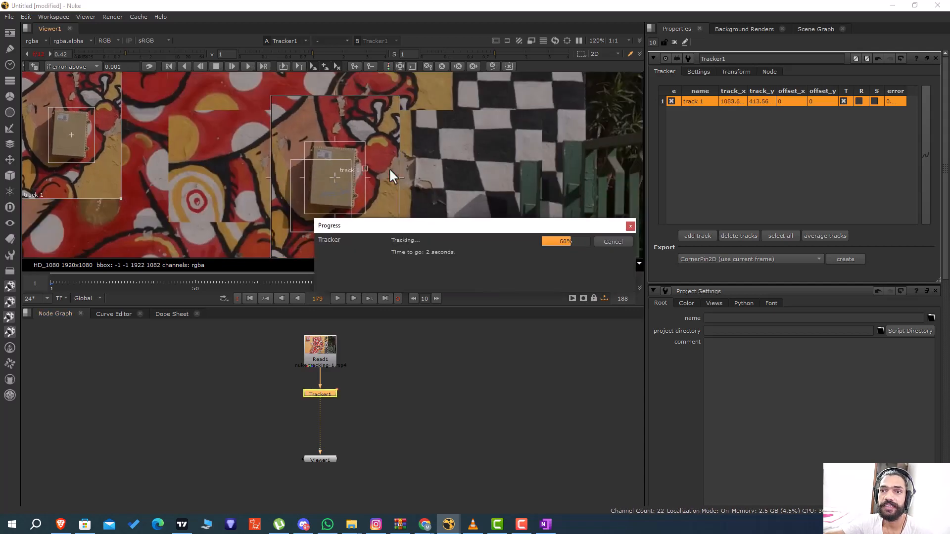
scroll(389, 170, down, 5)
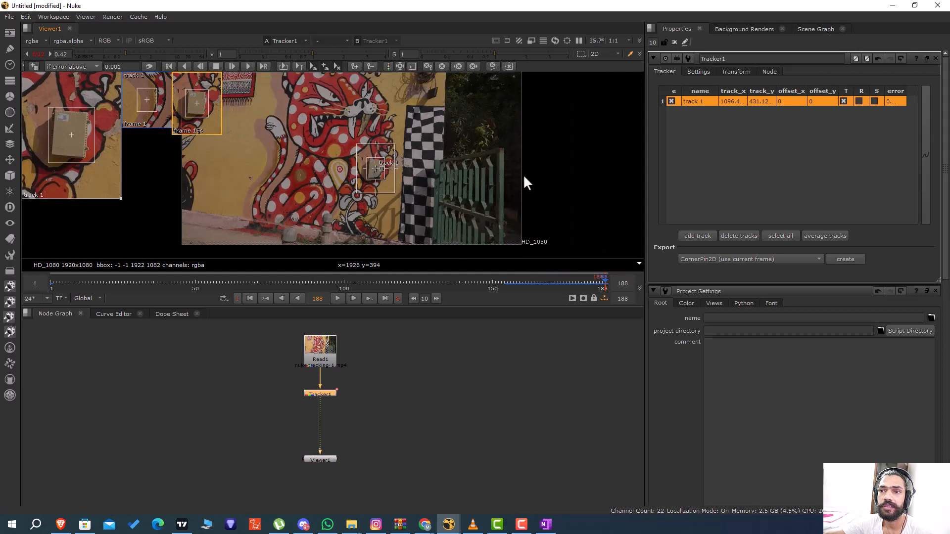
scroll(562, 177, down, 1)
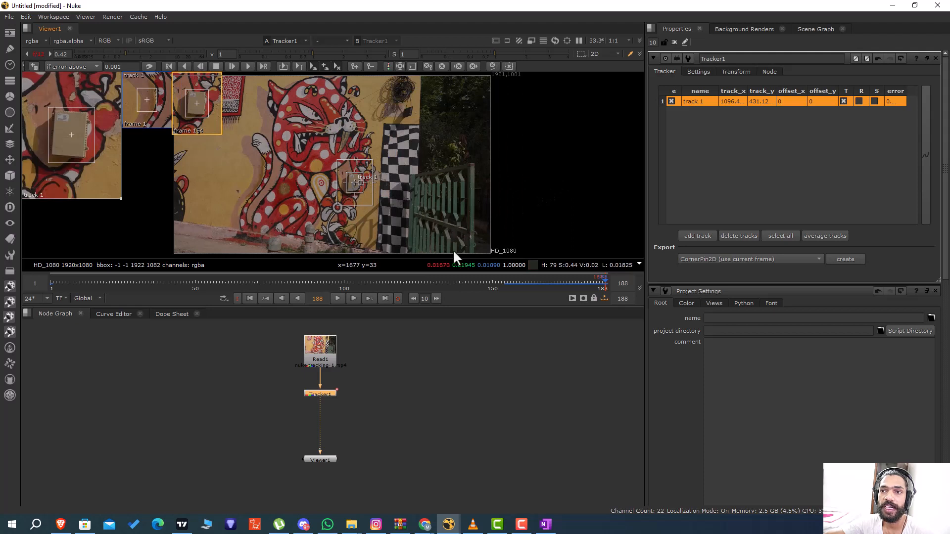
Track the wall box backward from frame 155 to frame 1, and scrub through the footage to check the track.
click(505, 278)
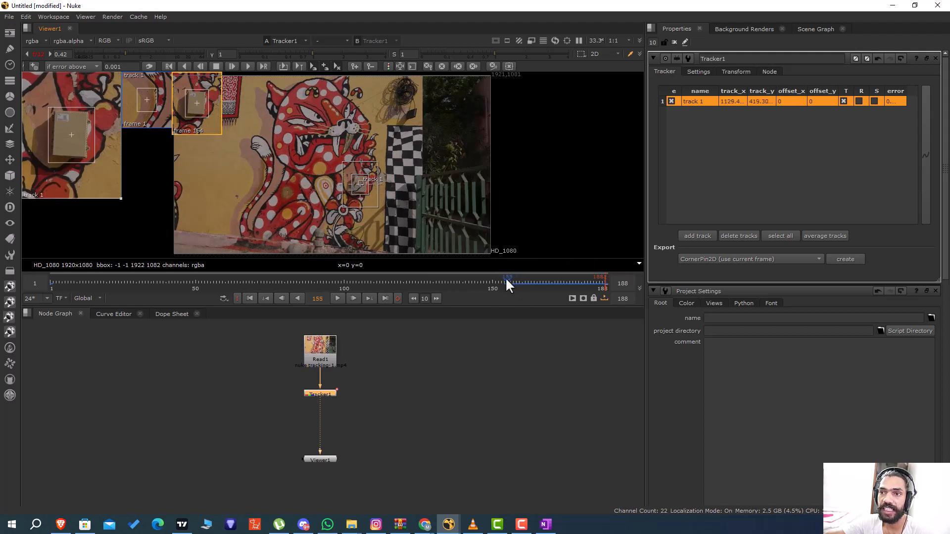
click(180, 64)
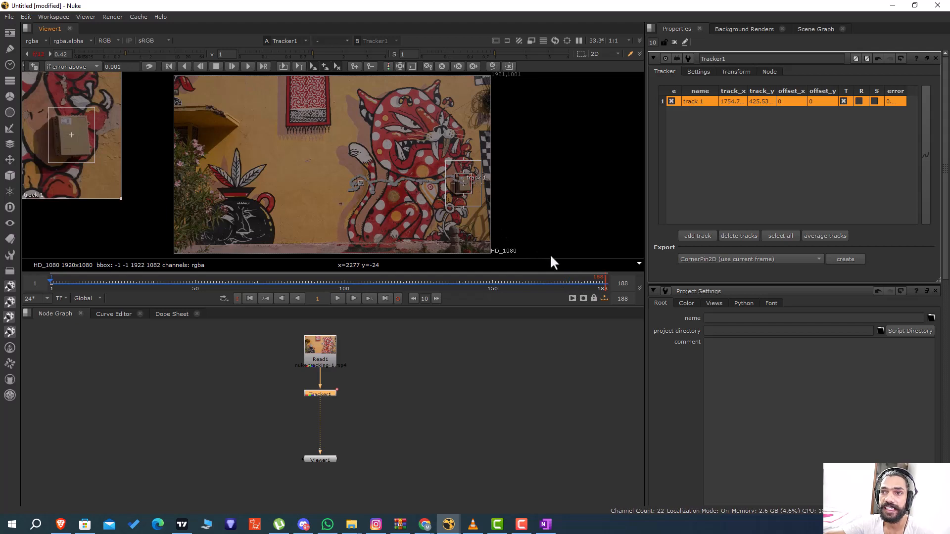
drag(583, 280, 421, 282)
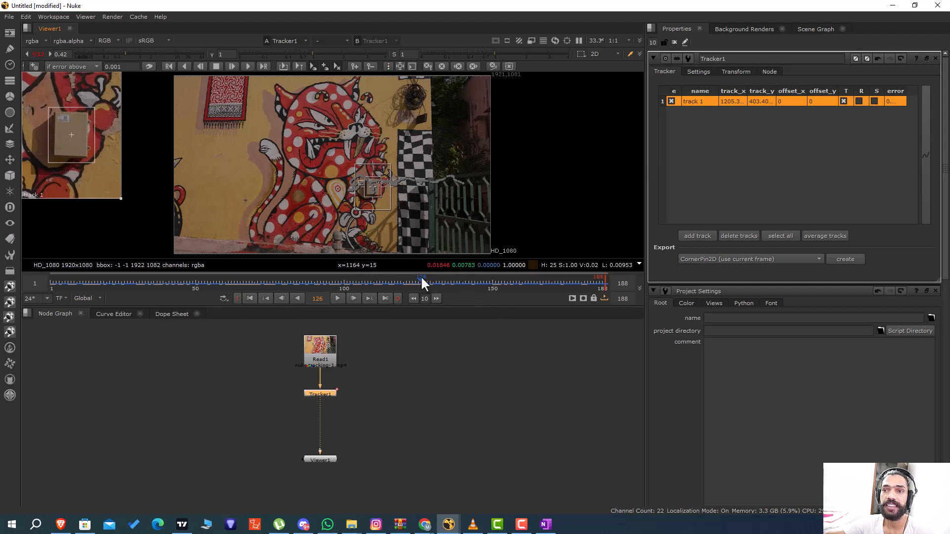
drag(421, 276, 385, 284)
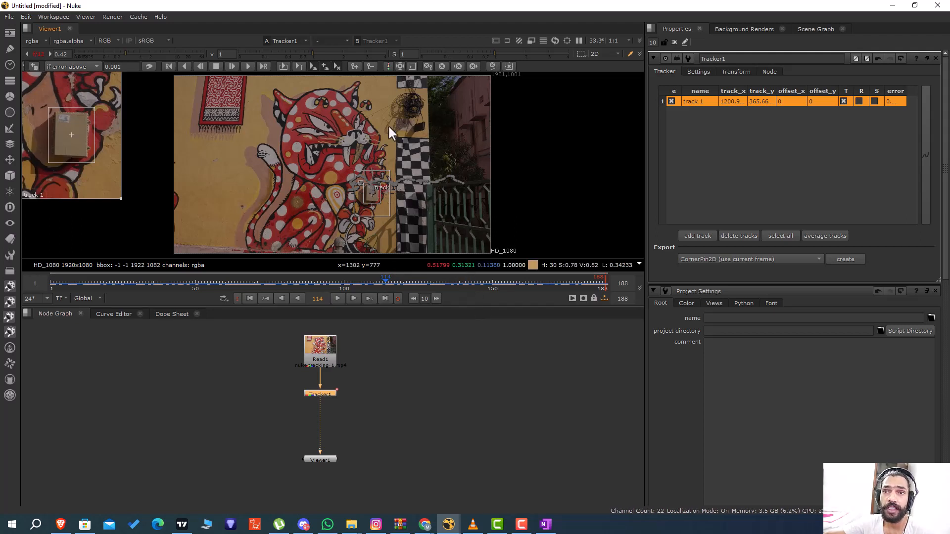
Show the colour-coded tracking error along the track path and inspect the wall box's path up close at frame 94.
click(389, 68)
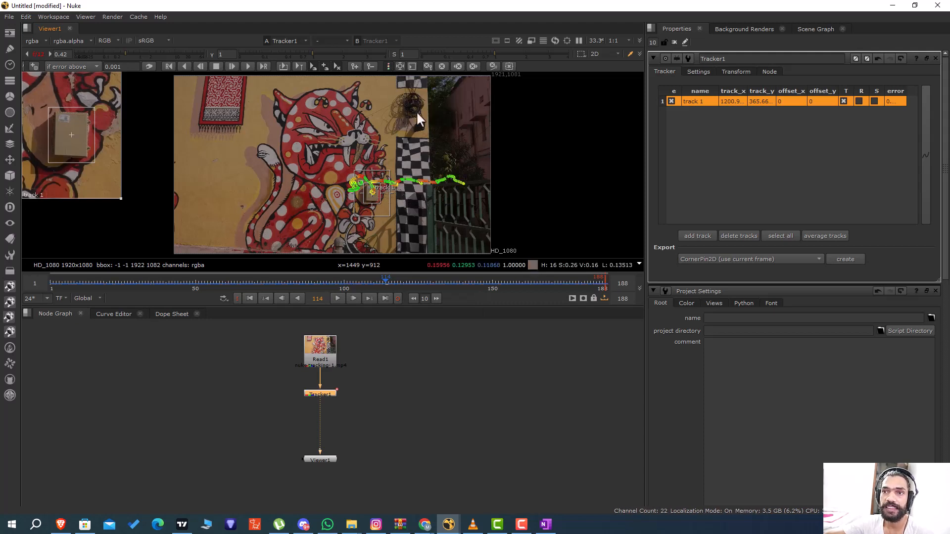
scroll(418, 183, up, 1)
scroll(418, 178, up, 3)
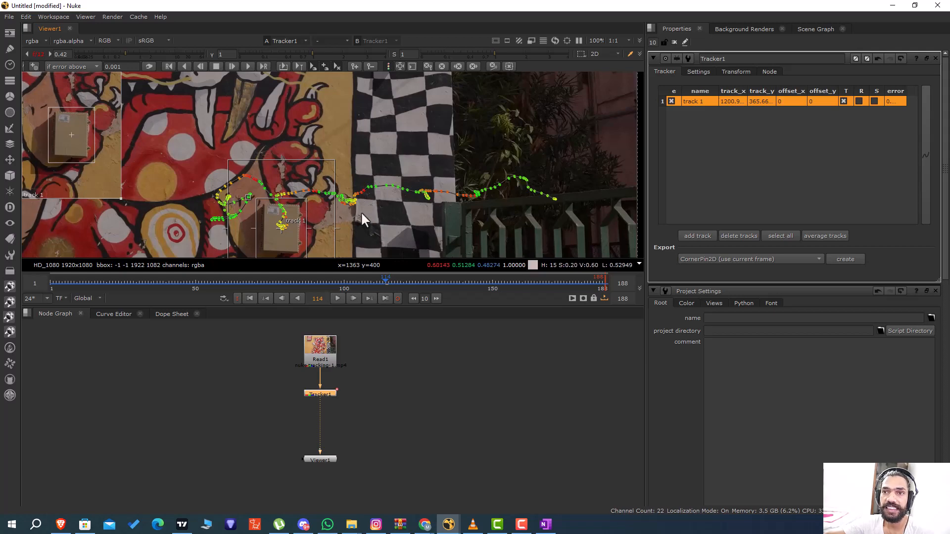
drag(386, 278, 325, 275)
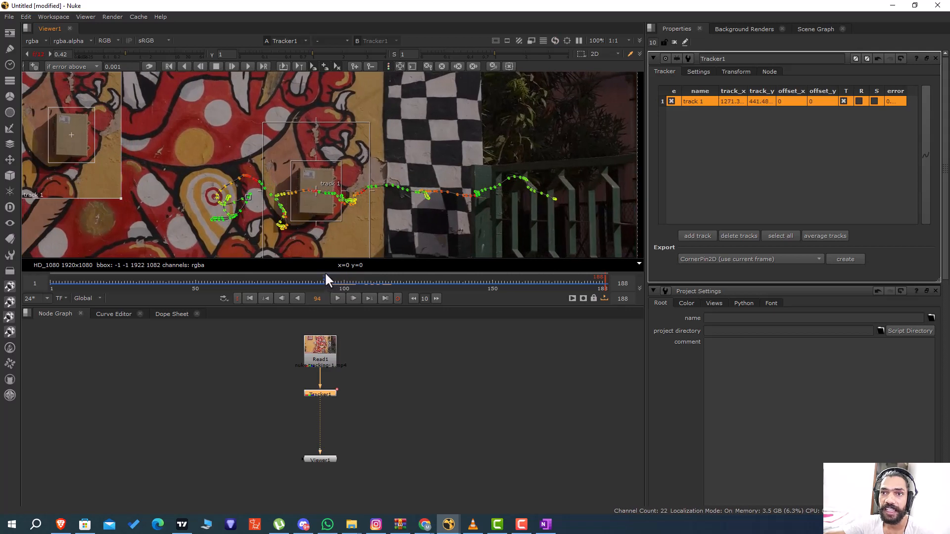
scroll(321, 197, up, 6)
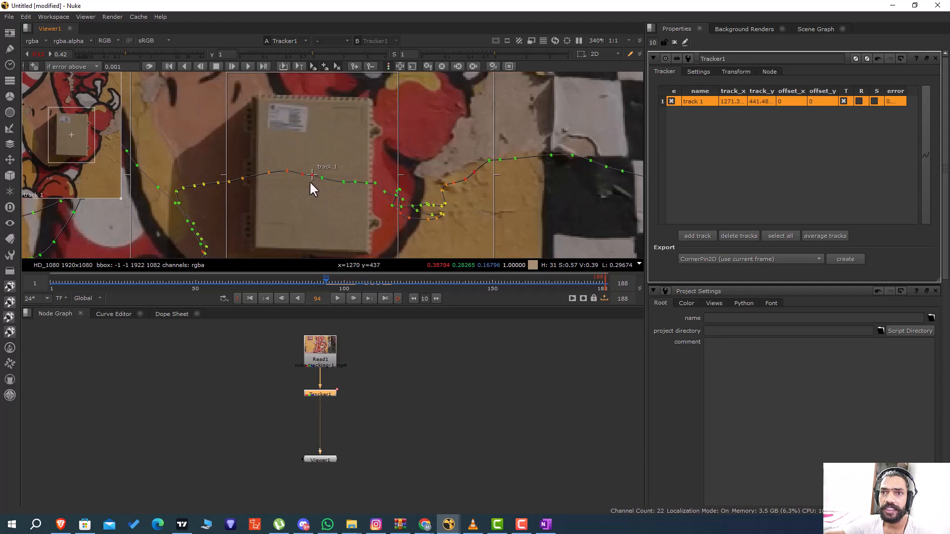
scroll(319, 181, down, 5)
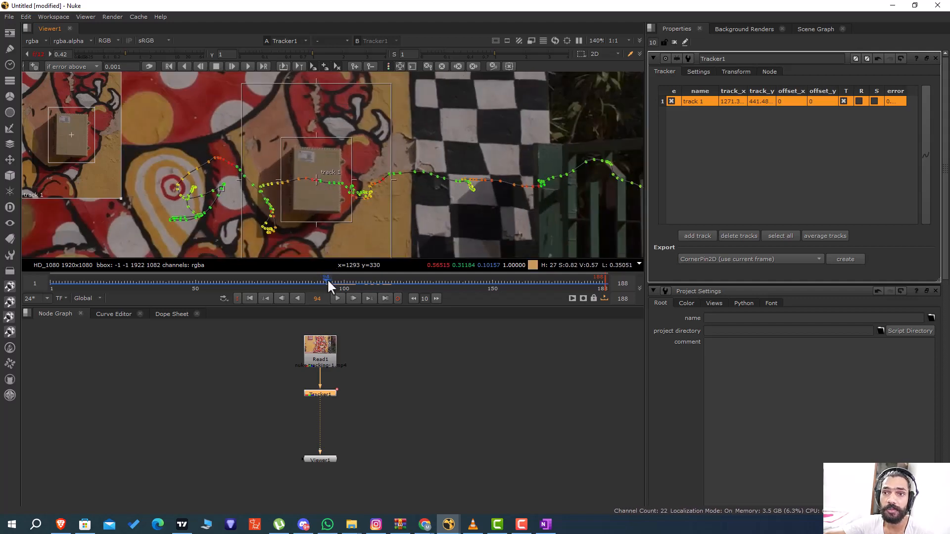
Step back and forth one frame at a time between frames 89 and 96 to examine the error points on the path.
click(353, 298)
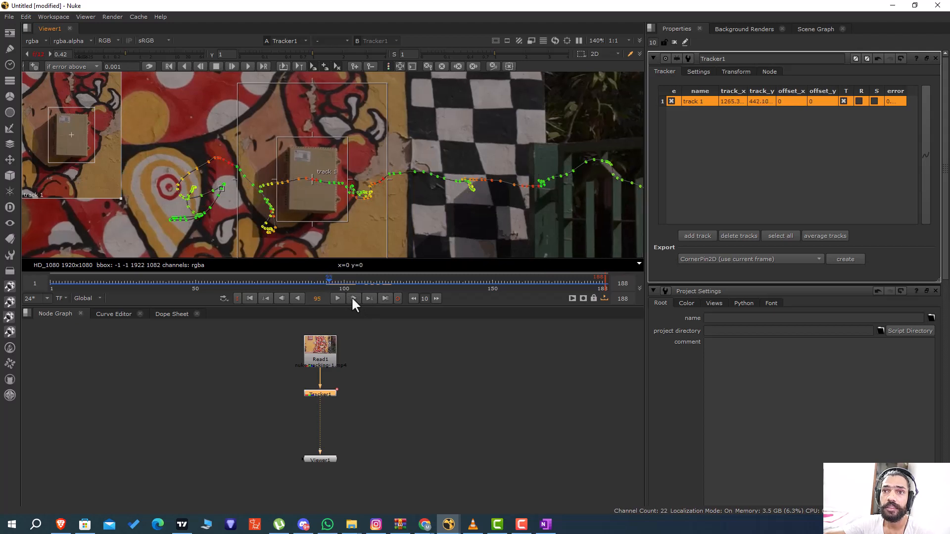
click(353, 299)
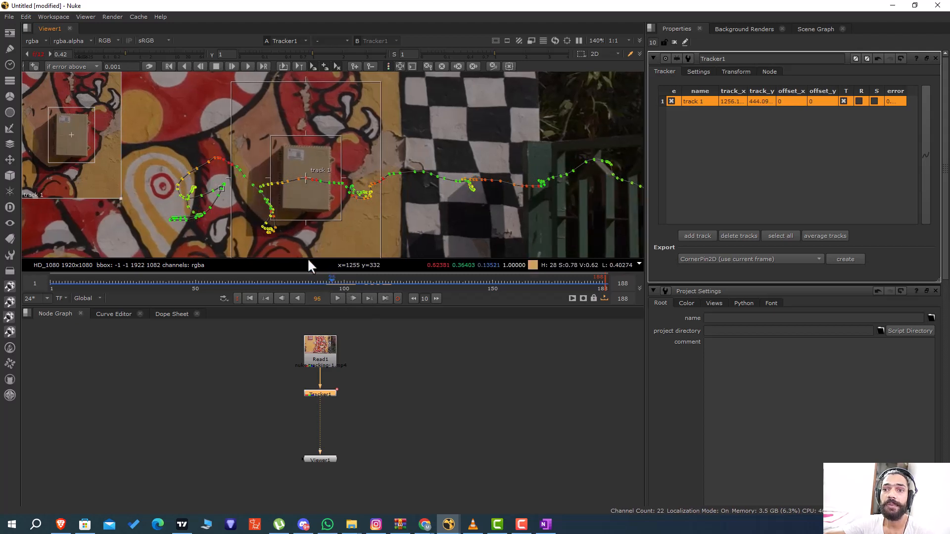
click(281, 297)
click(280, 297)
click(280, 297)
click(280, 298)
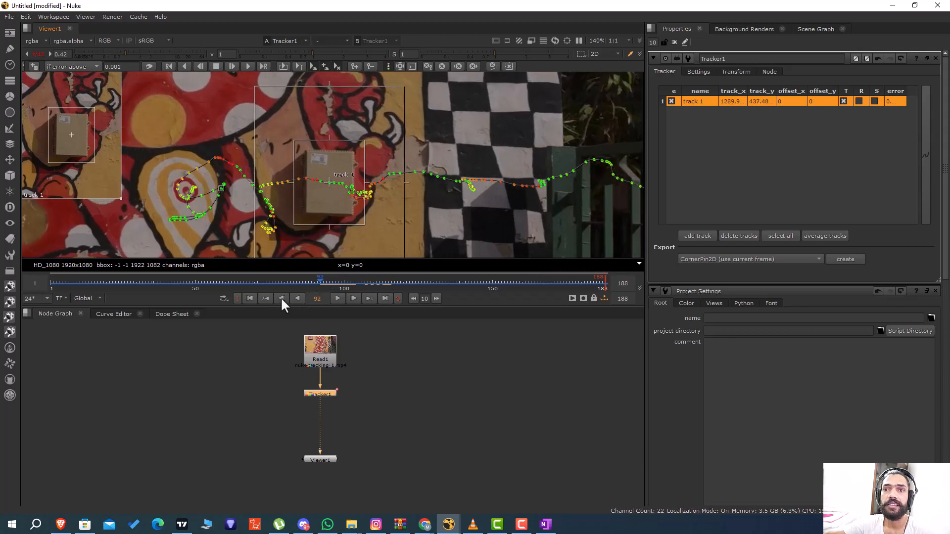
click(281, 298)
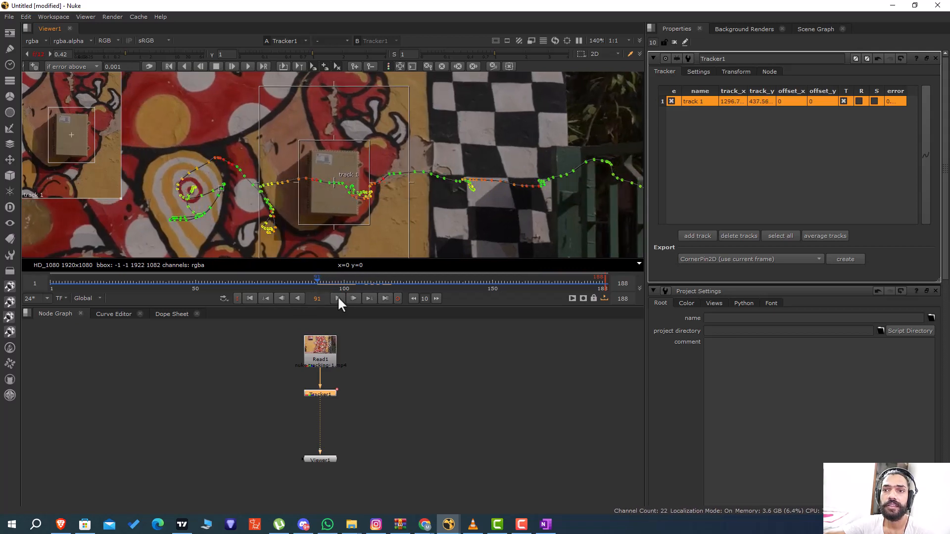
click(282, 299)
click(282, 299)
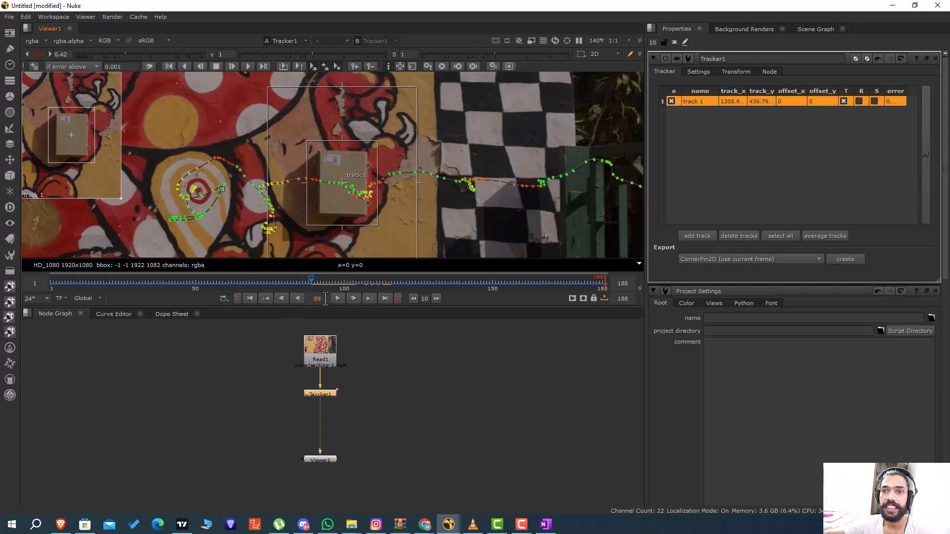
click(352, 298)
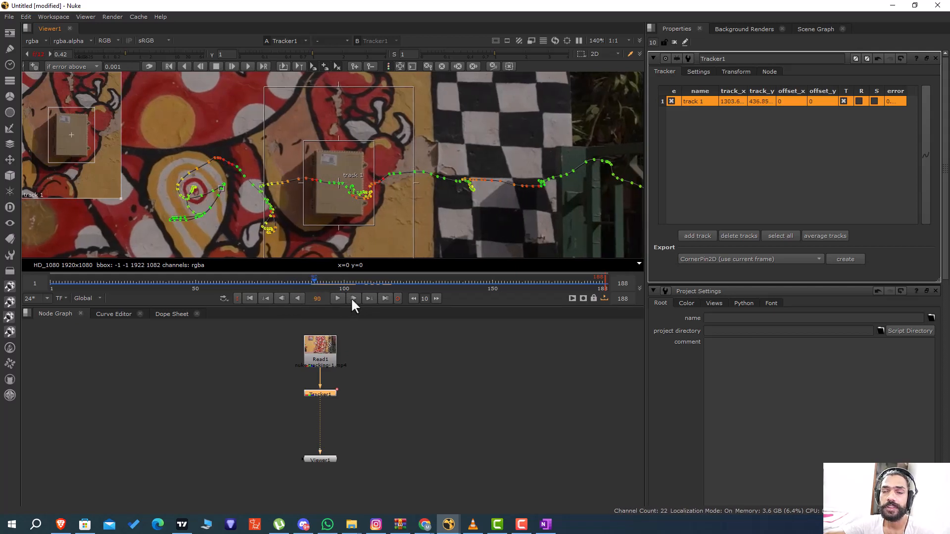
click(352, 298)
click(353, 298)
click(352, 299)
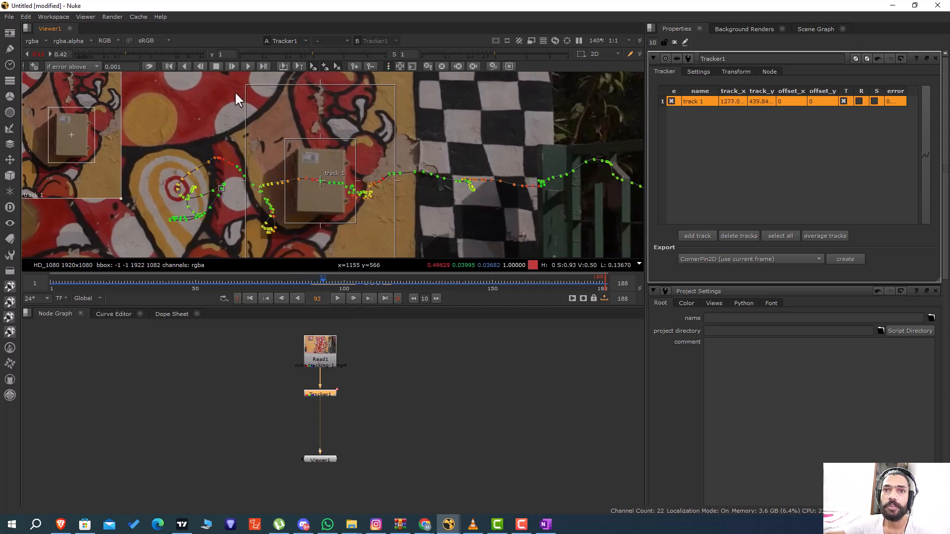
Re-track the wall box frame by frame, backward from frame 93 to 91 and forward from 91 to 100.
click(200, 67)
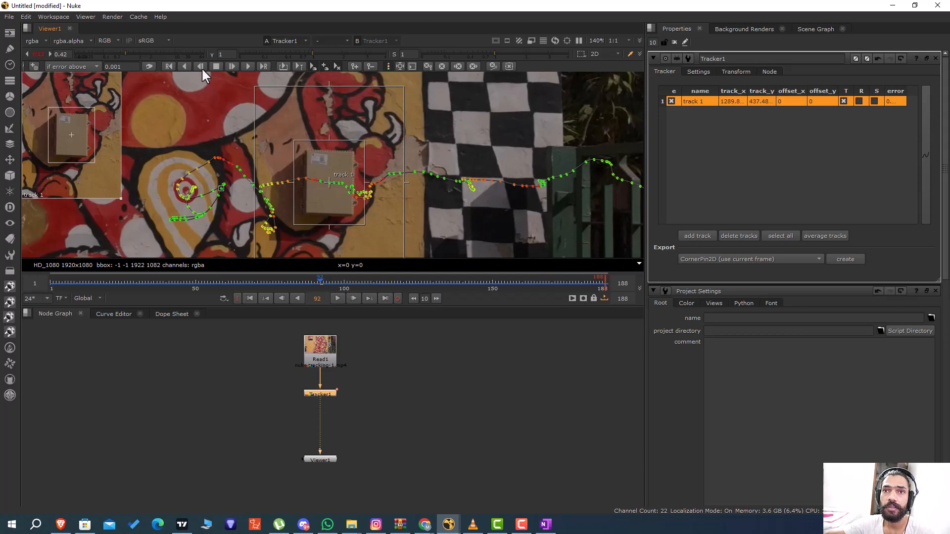
click(201, 67)
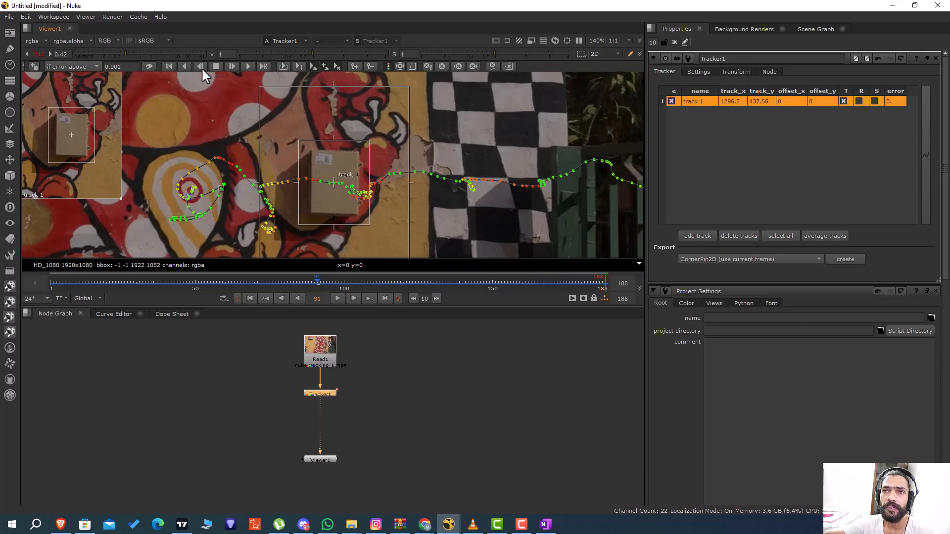
click(231, 67)
click(231, 67)
click(230, 67)
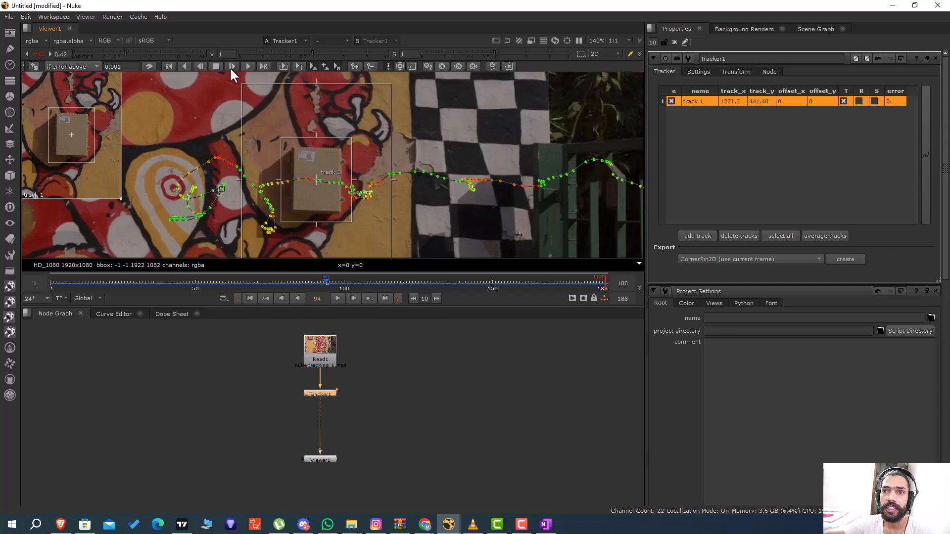
click(230, 67)
click(230, 67)
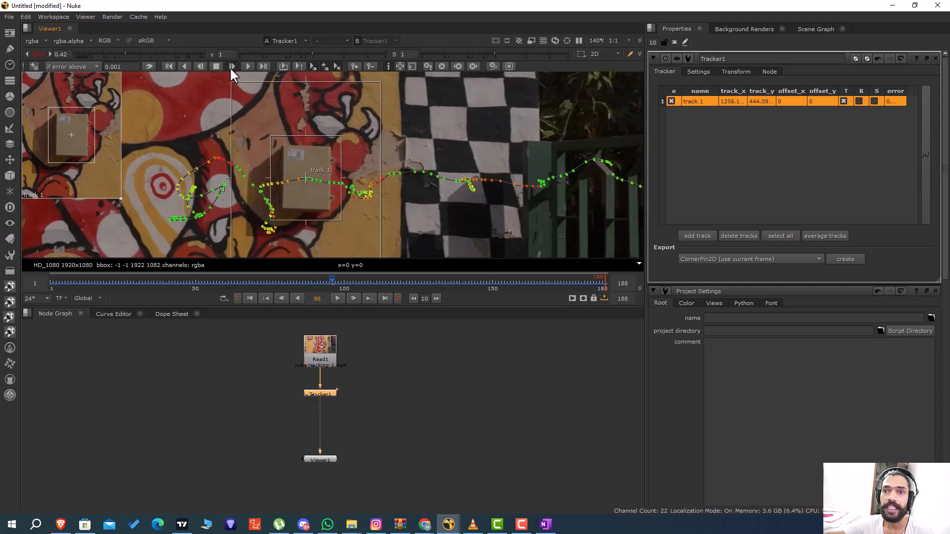
click(231, 67)
click(231, 67)
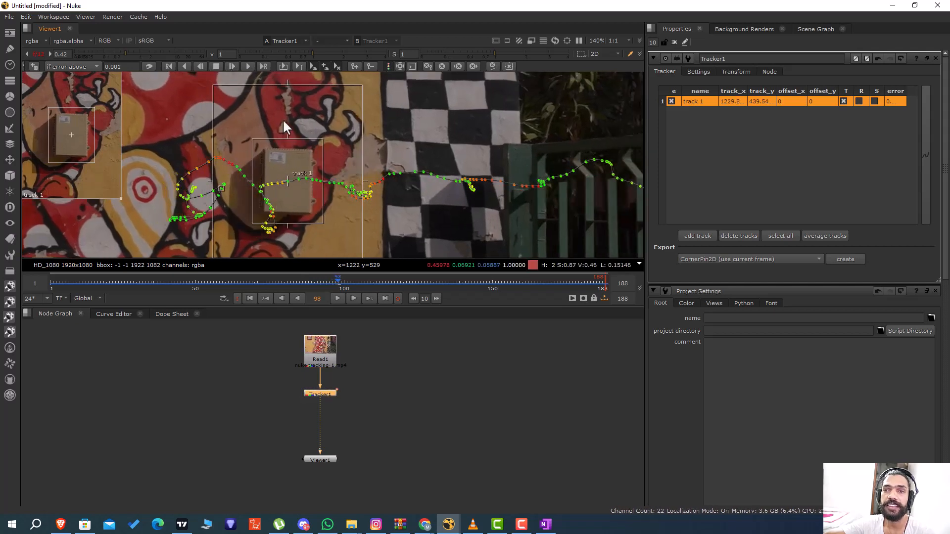
click(231, 66)
click(231, 66)
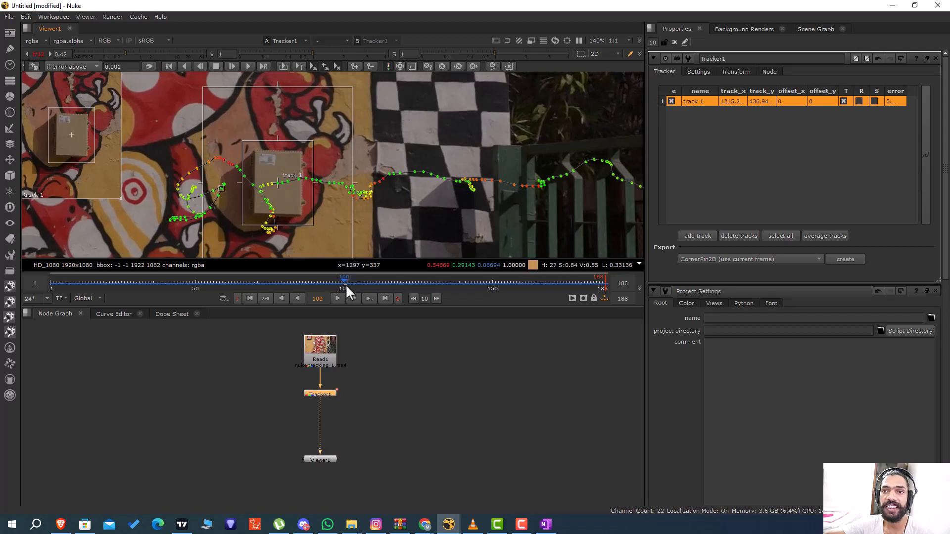
Go to frame 133 and re-track the wall box forward one frame at a time to frame 143.
drag(342, 282, 441, 283)
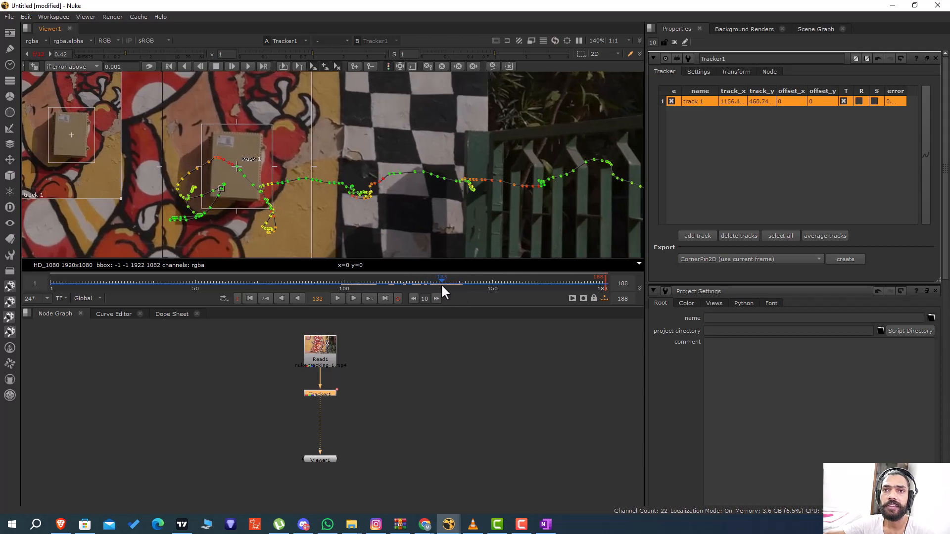
click(232, 67)
click(232, 66)
click(232, 66)
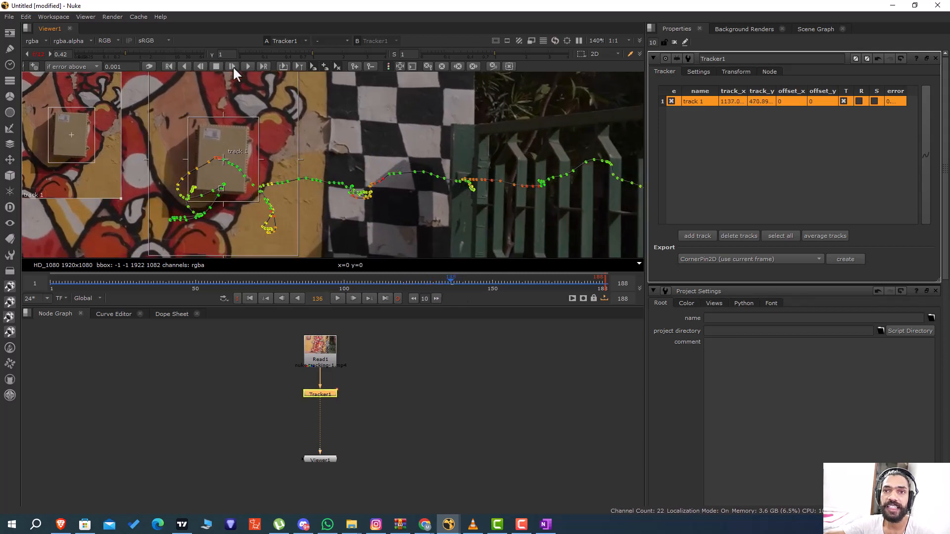
click(232, 67)
click(232, 66)
click(232, 66)
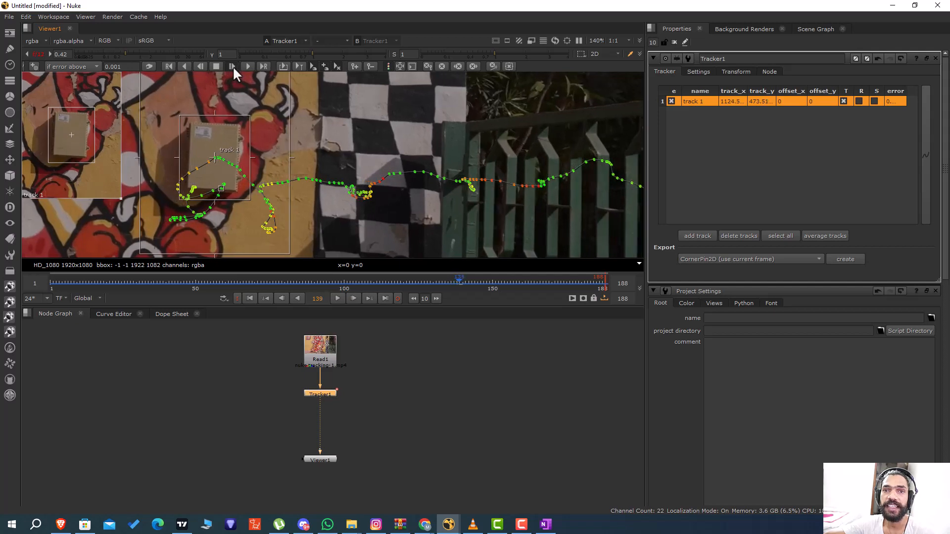
click(233, 66)
click(232, 66)
click(232, 66)
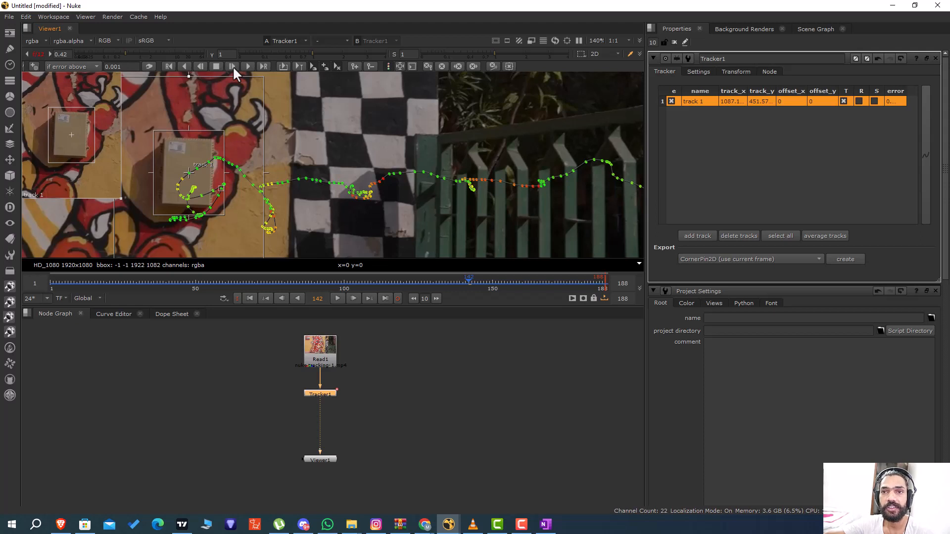
click(232, 67)
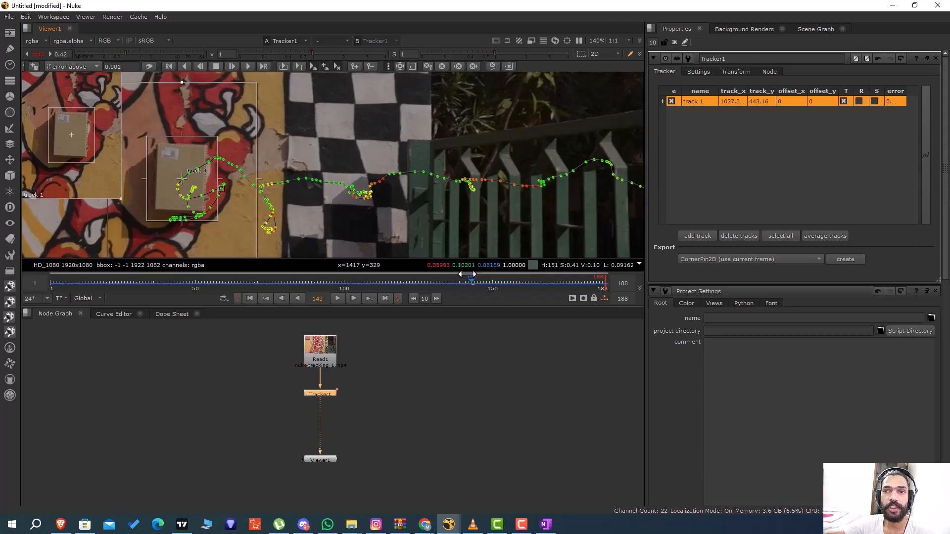
Return to frame 110 and re-track the wall box forward one frame at a time to frame 114.
drag(462, 279, 413, 276)
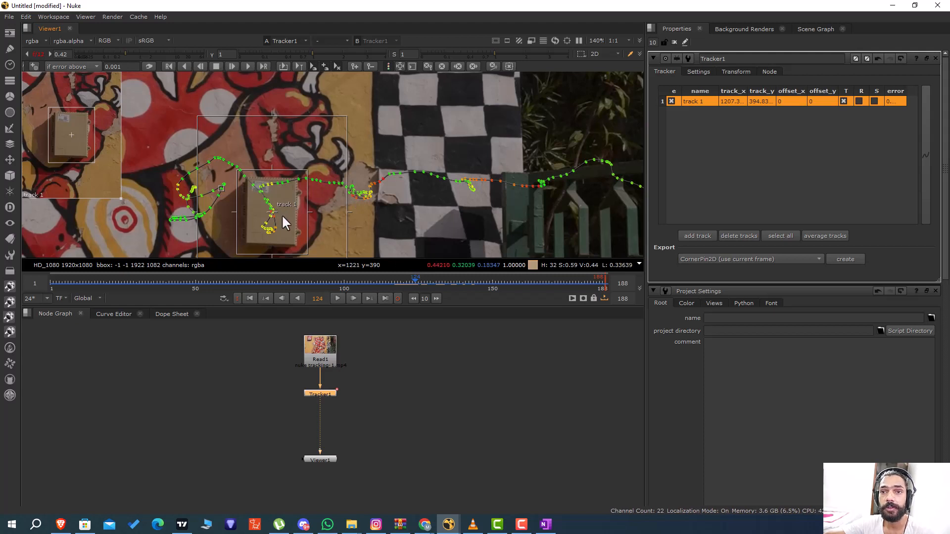
drag(412, 278, 373, 271)
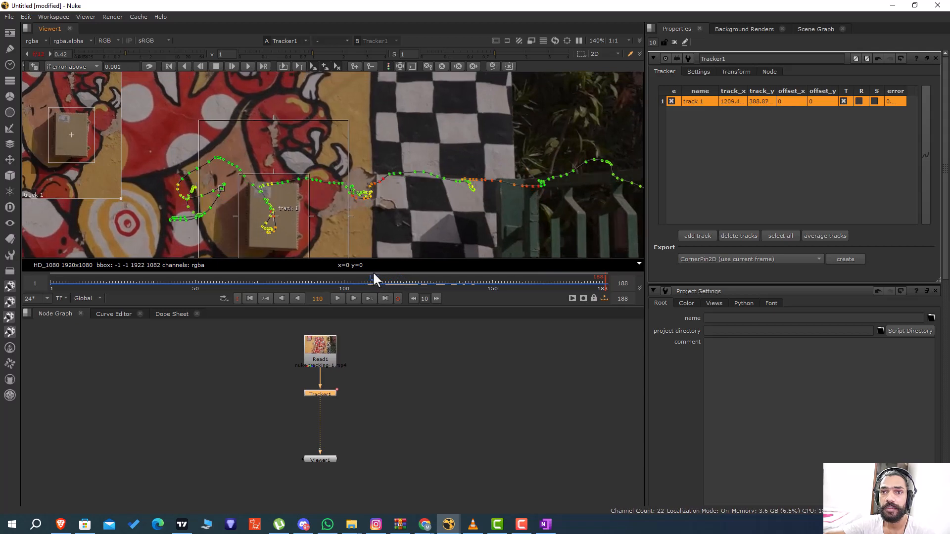
click(233, 69)
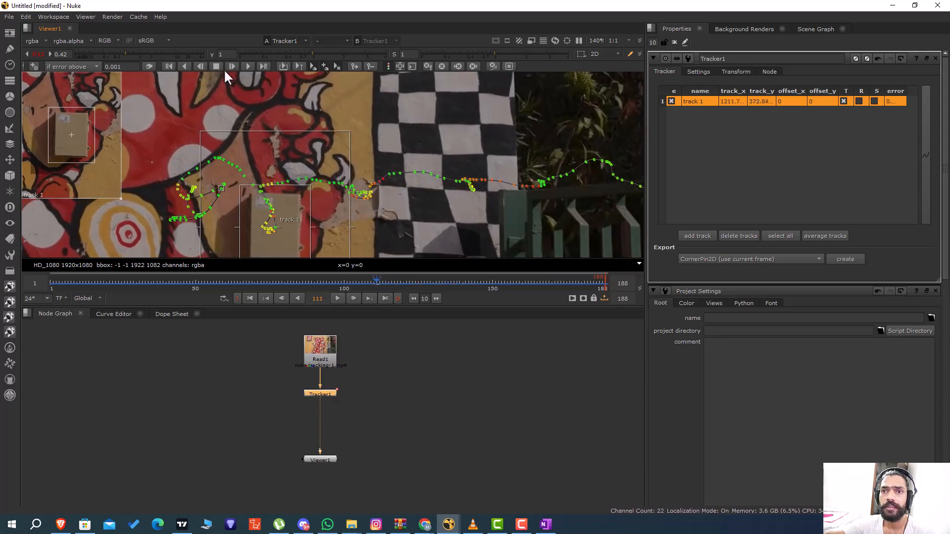
click(231, 68)
click(231, 69)
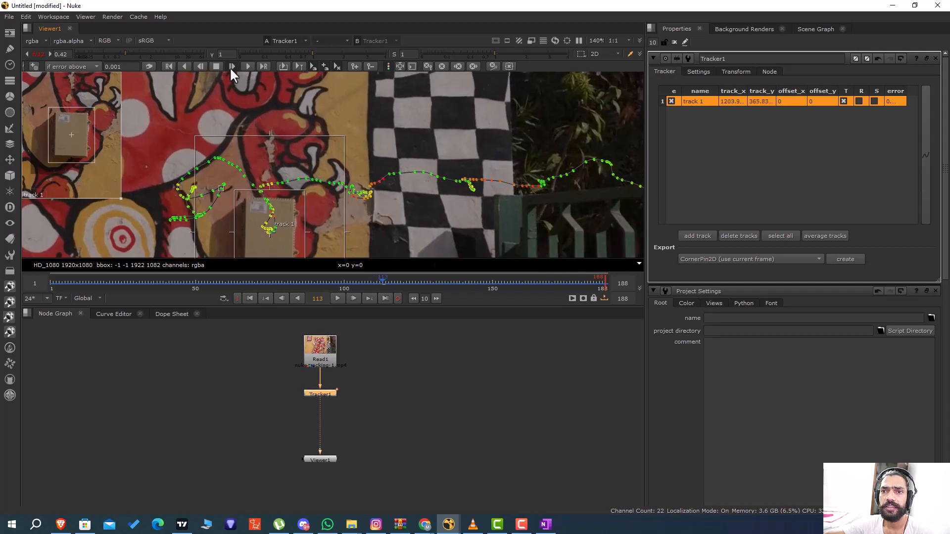
click(231, 69)
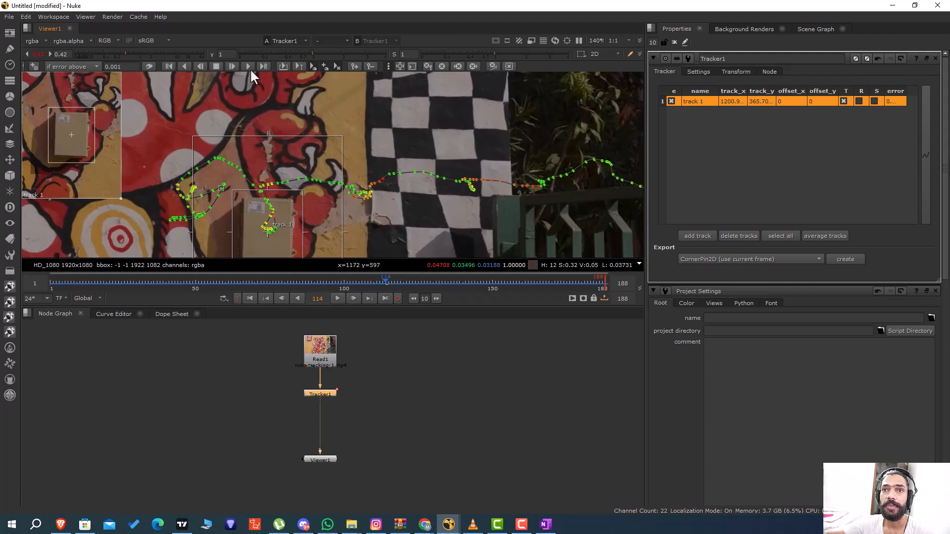
Re-track the wall box backward one frame at a time from frame 114 to frame 107.
click(200, 67)
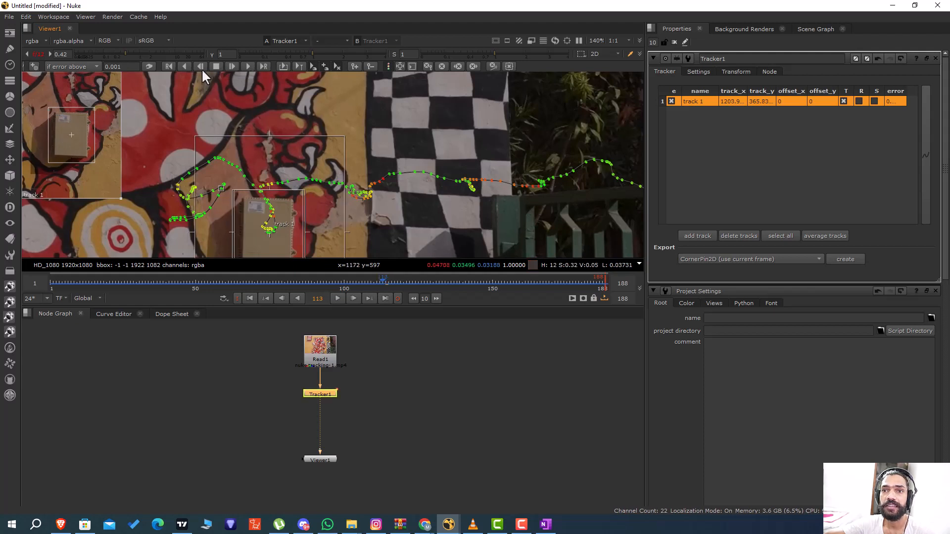
click(201, 67)
click(200, 67)
click(201, 67)
click(201, 67)
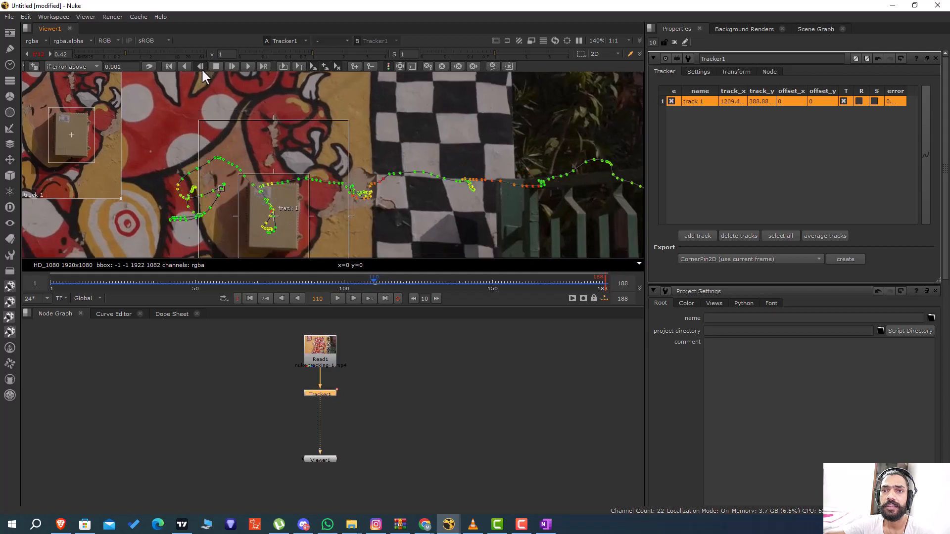
click(201, 67)
click(201, 67)
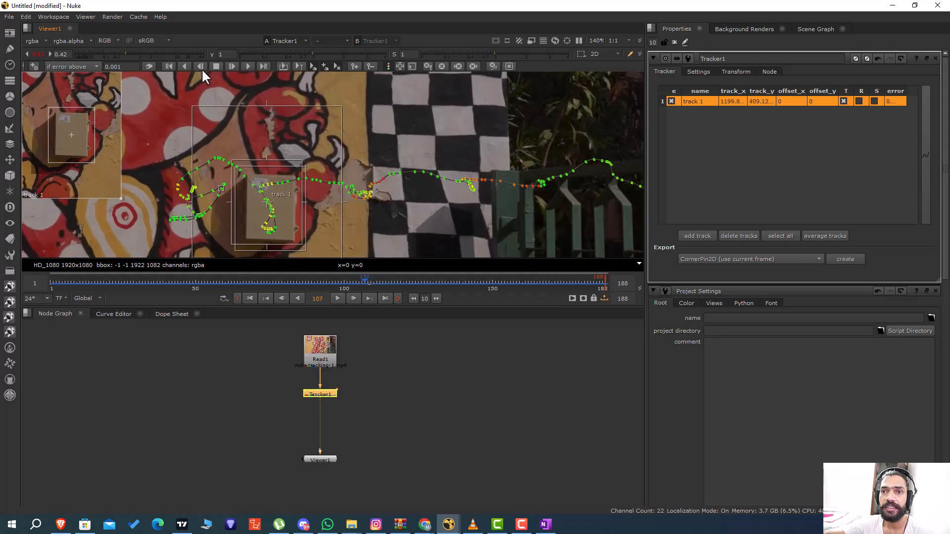
Go to frame 79 and re-track the wall box frame by frame, forward to frame 81 and backward to frame 78.
drag(394, 283, 281, 255)
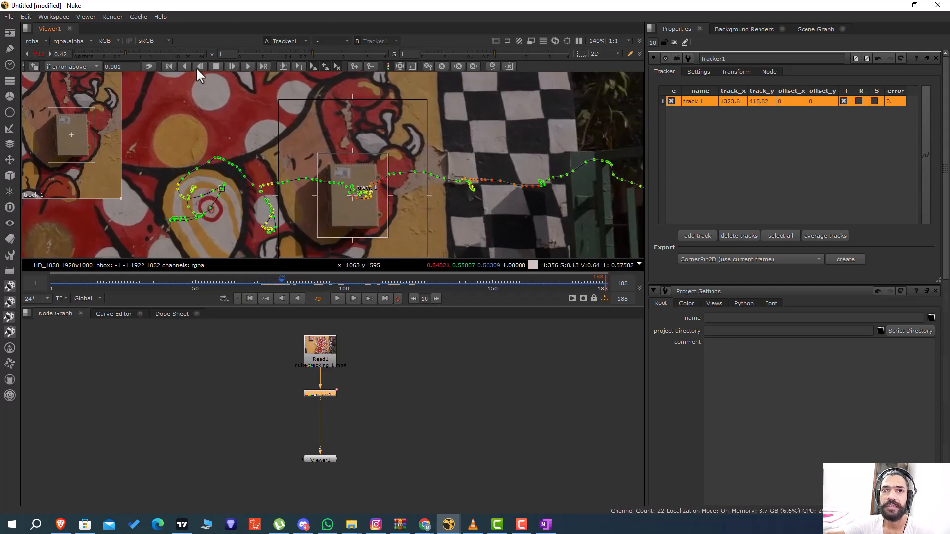
click(230, 67)
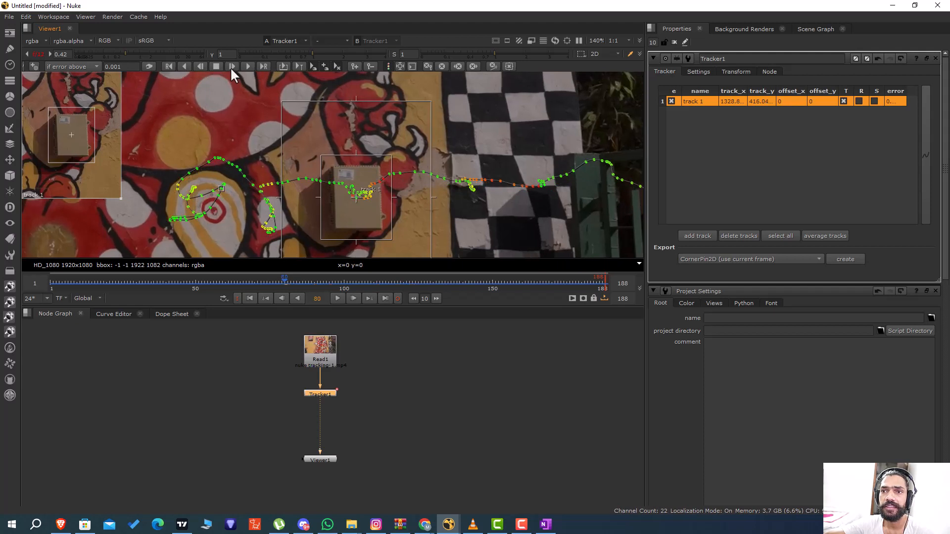
click(230, 67)
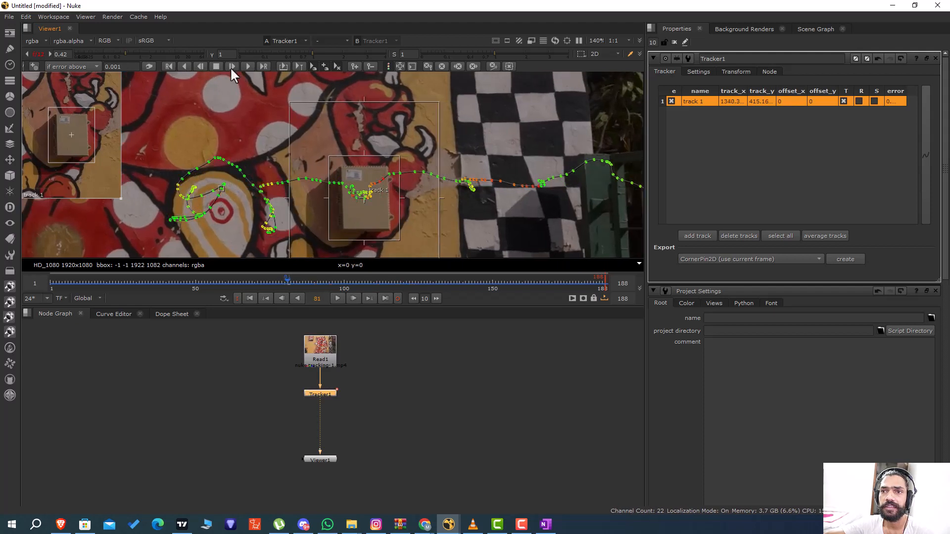
click(201, 66)
click(201, 66)
click(201, 66)
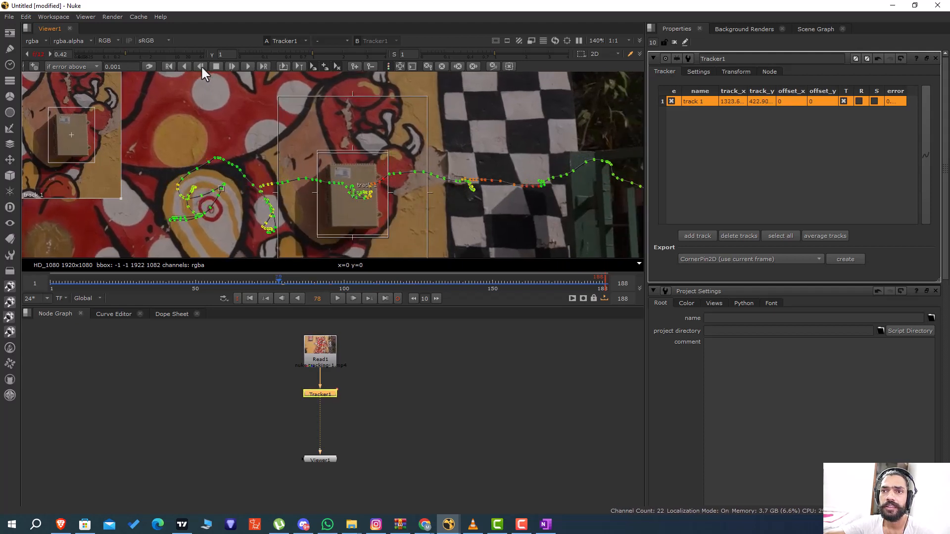
Re-track the wall box forward one frame at a time from frame 78 to frame 89.
click(227, 66)
click(231, 66)
click(231, 66)
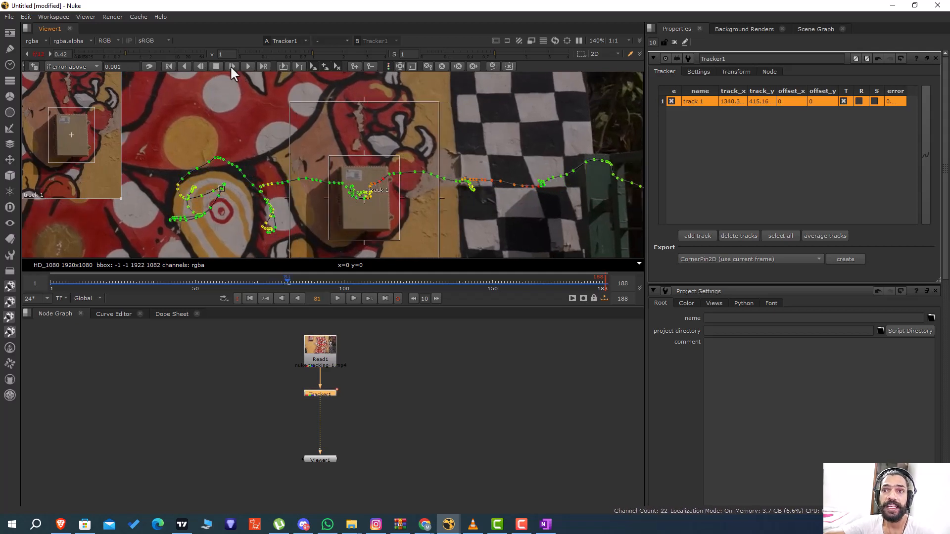
click(230, 66)
click(230, 66)
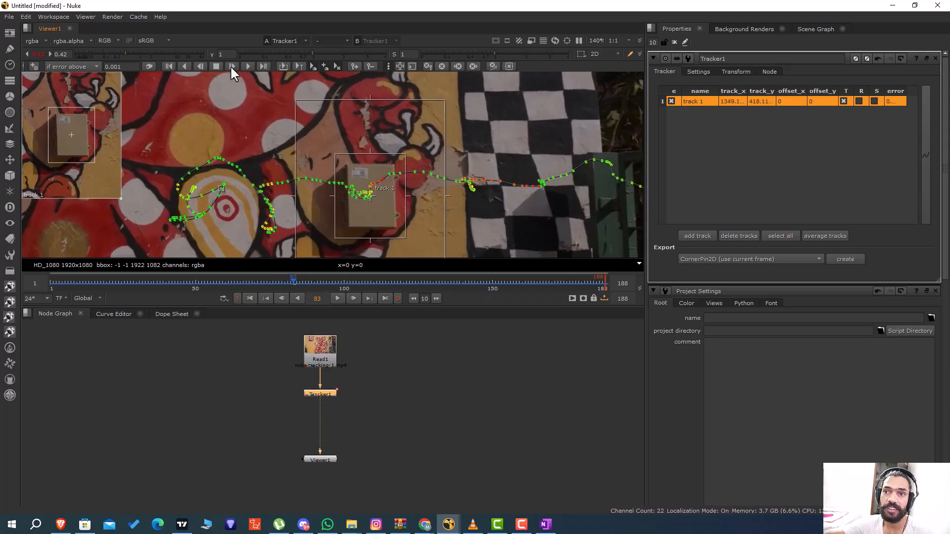
click(230, 66)
click(230, 66)
click(230, 66)
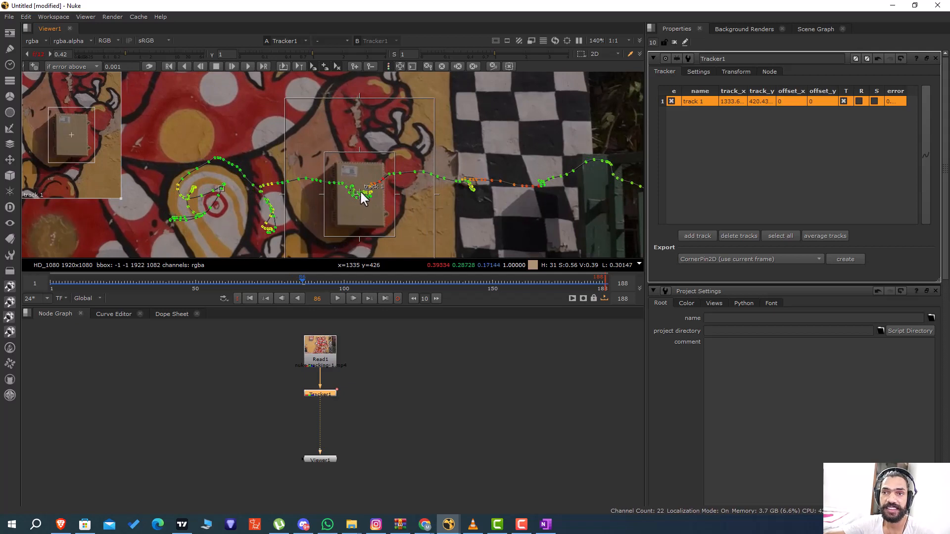
click(233, 67)
click(233, 68)
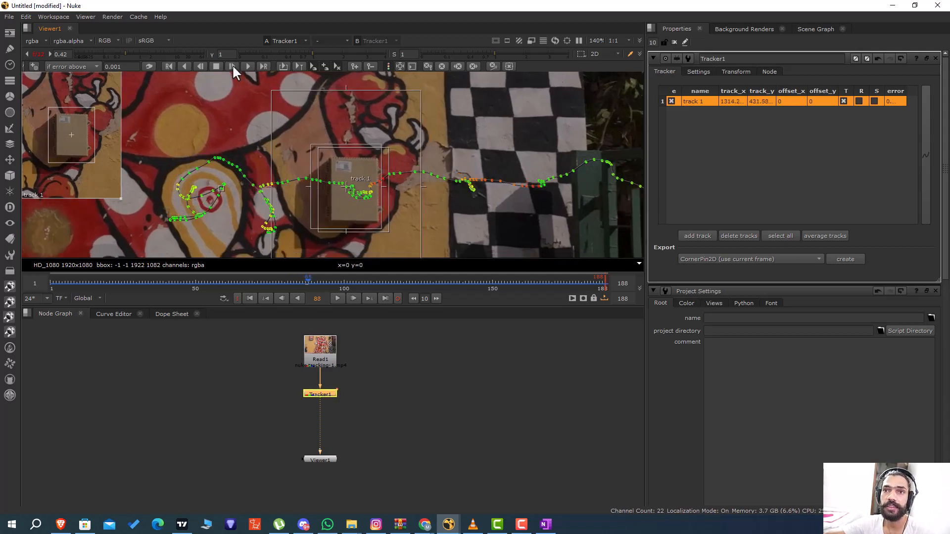
click(233, 67)
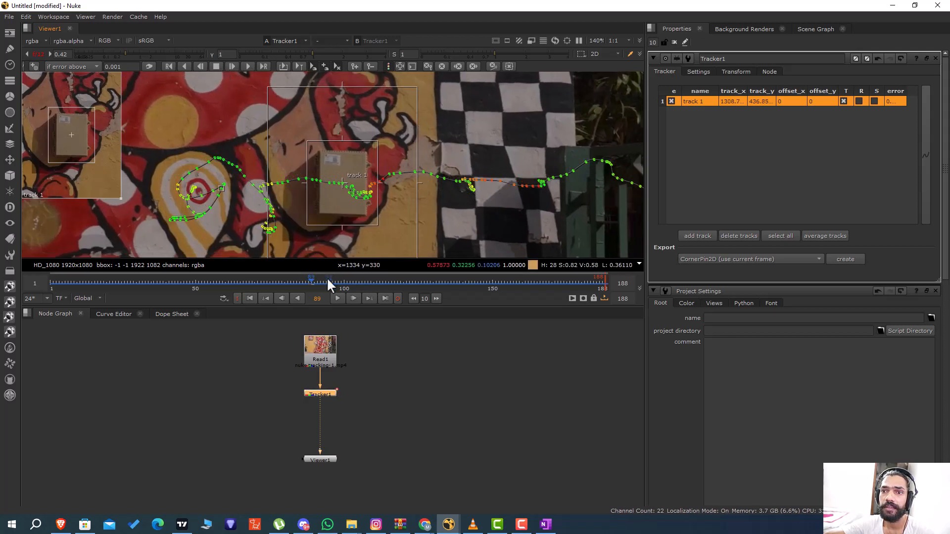
Go to frame 67 and re-track the wall box backward one frame at a time to frame 61.
drag(320, 277, 244, 257)
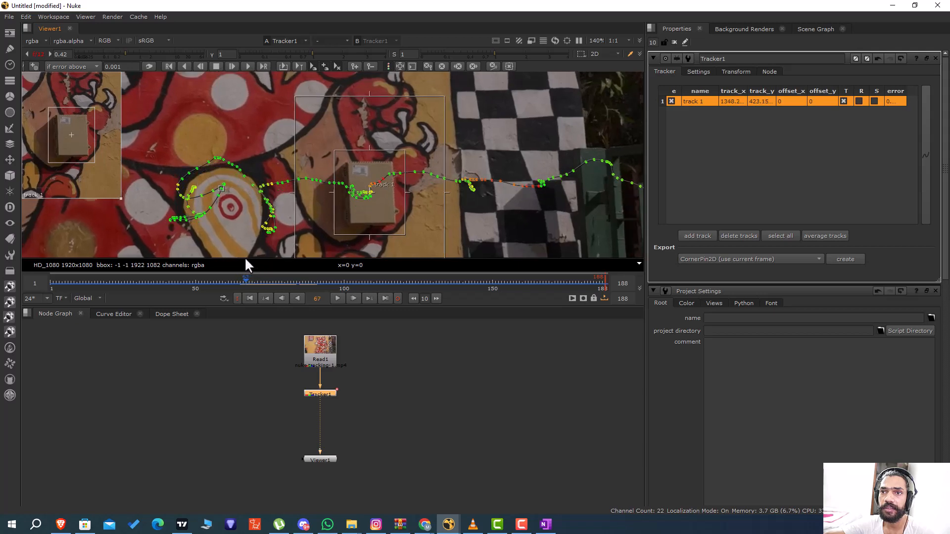
click(200, 66)
click(200, 66)
click(200, 66)
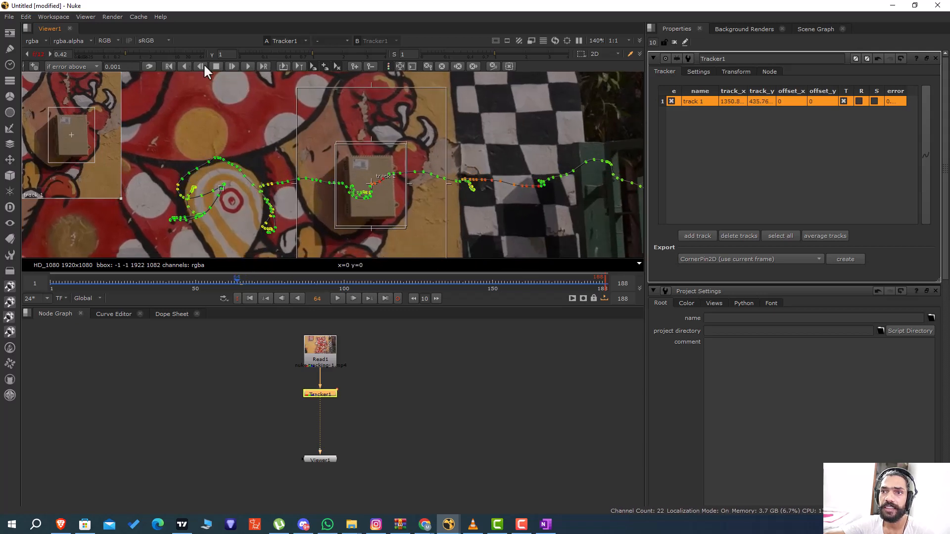
click(200, 67)
click(203, 66)
click(204, 66)
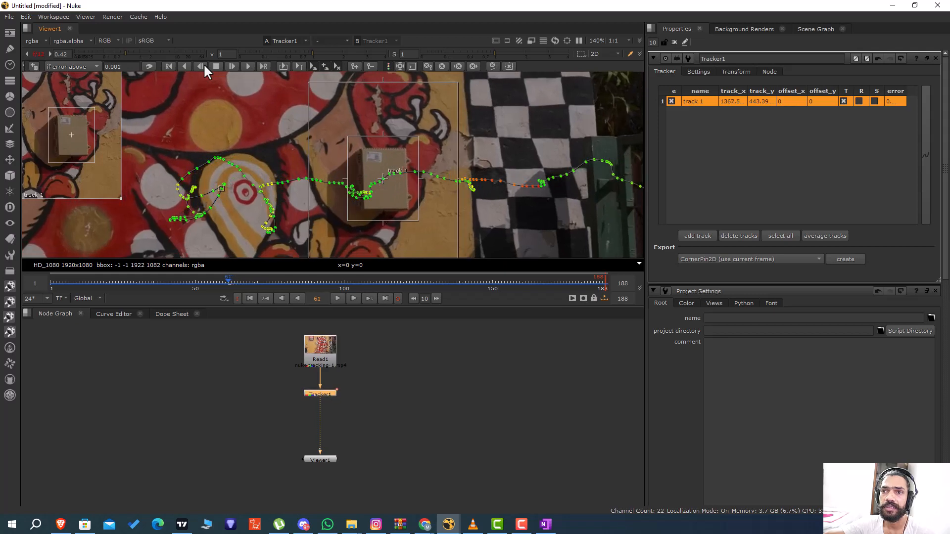
Go to frame 41 and re-track the wall box backward one frame at a time to frame 25.
click(224, 277)
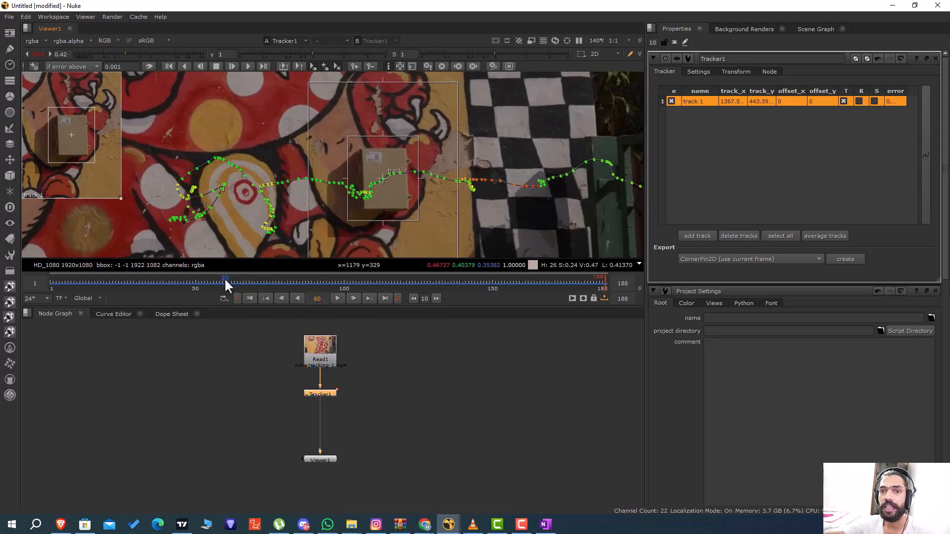
drag(224, 278, 168, 263)
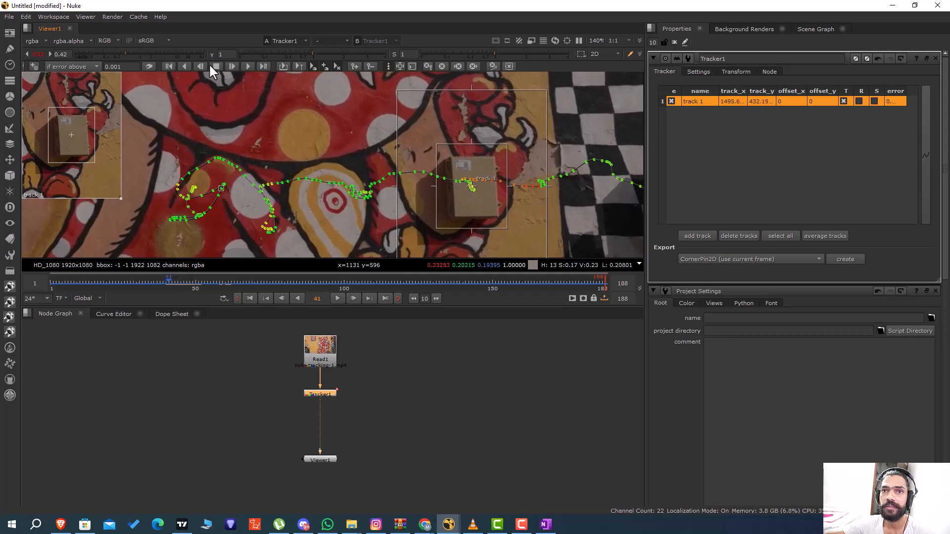
click(195, 66)
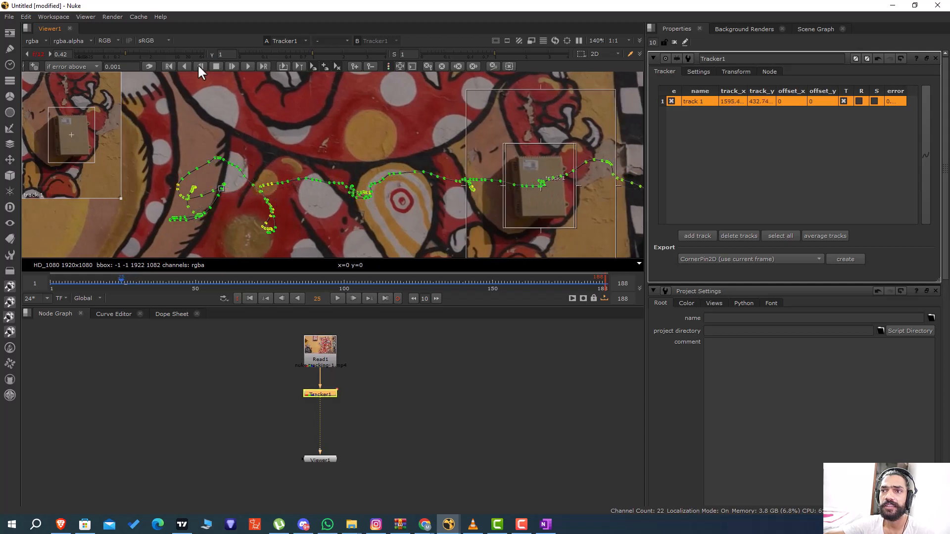
Examine the whole motion path over the full image, deselecting and reselecting track 1.
scroll(439, 202, down, 8)
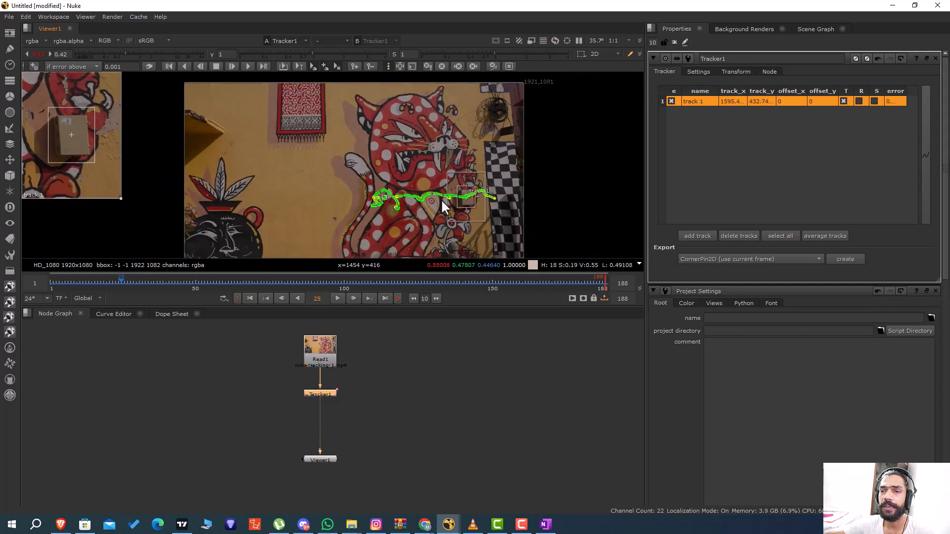
click(553, 192)
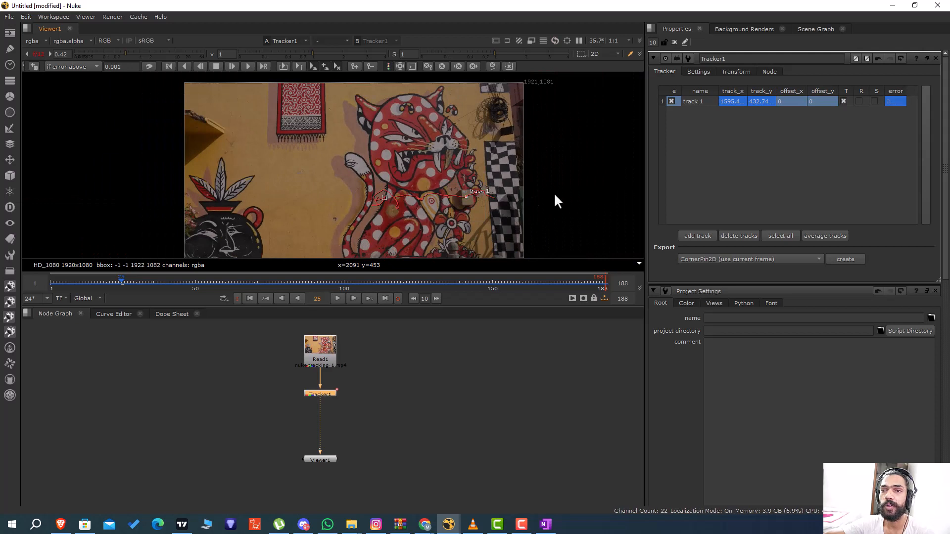
middle_drag(553, 192, 554, 189)
scroll(554, 192, down, 2)
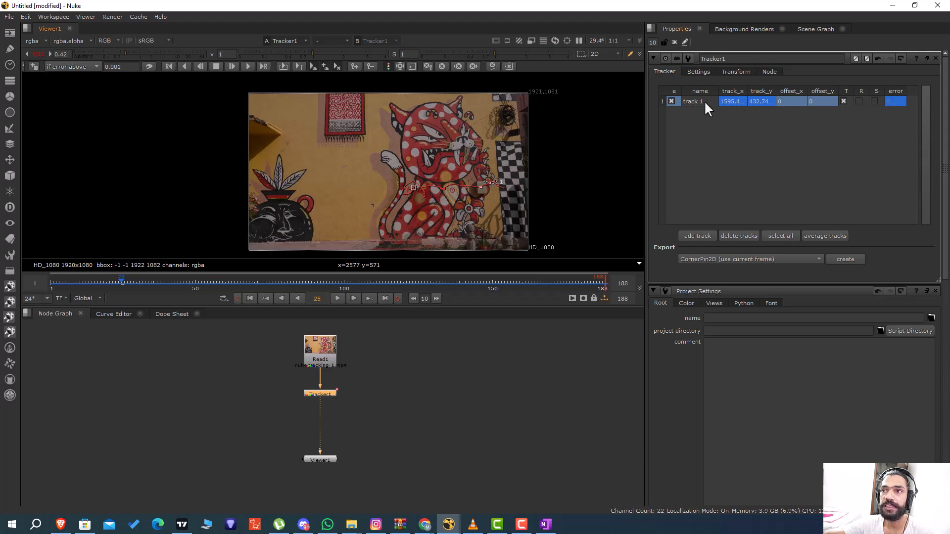
click(692, 102)
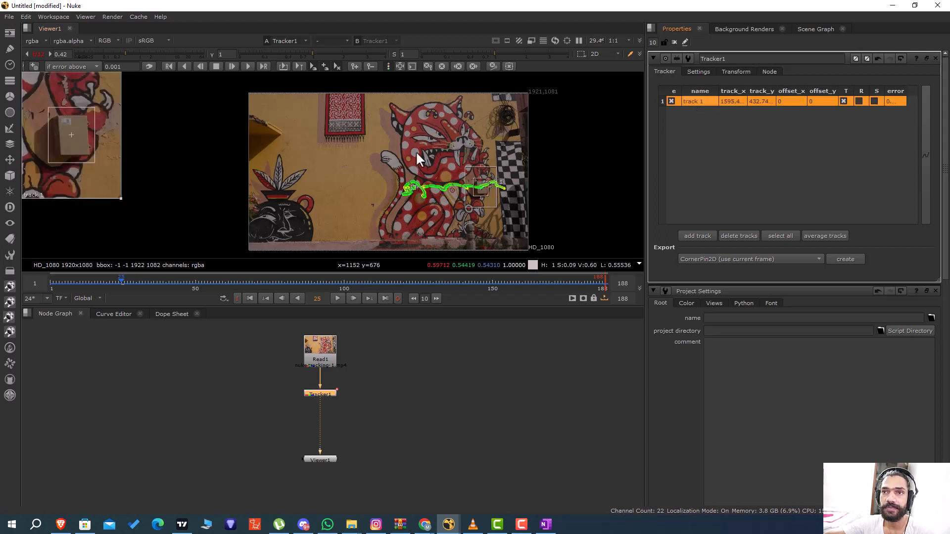
Try hiding the path's error colours and clearing track 1's animation forward of frame 145.
click(386, 71)
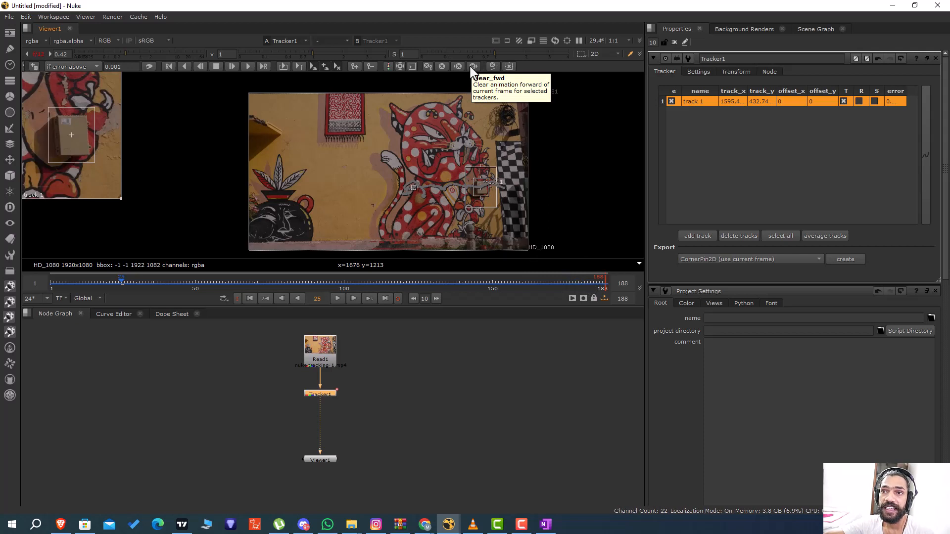
click(477, 277)
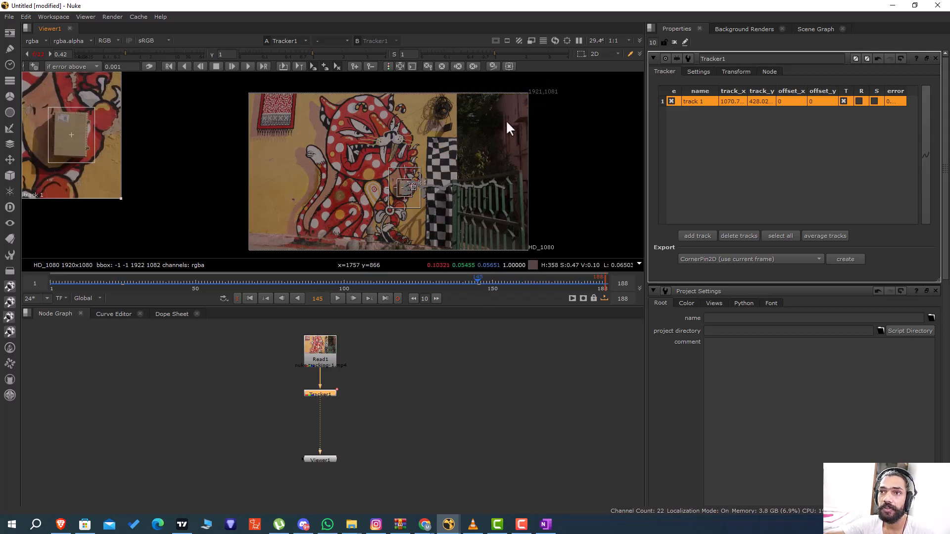
click(472, 66)
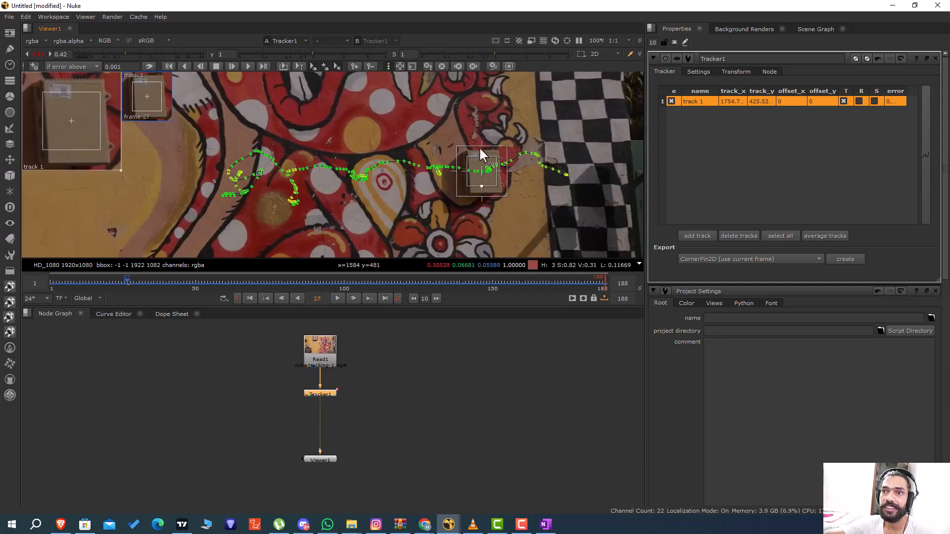
click(503, 182)
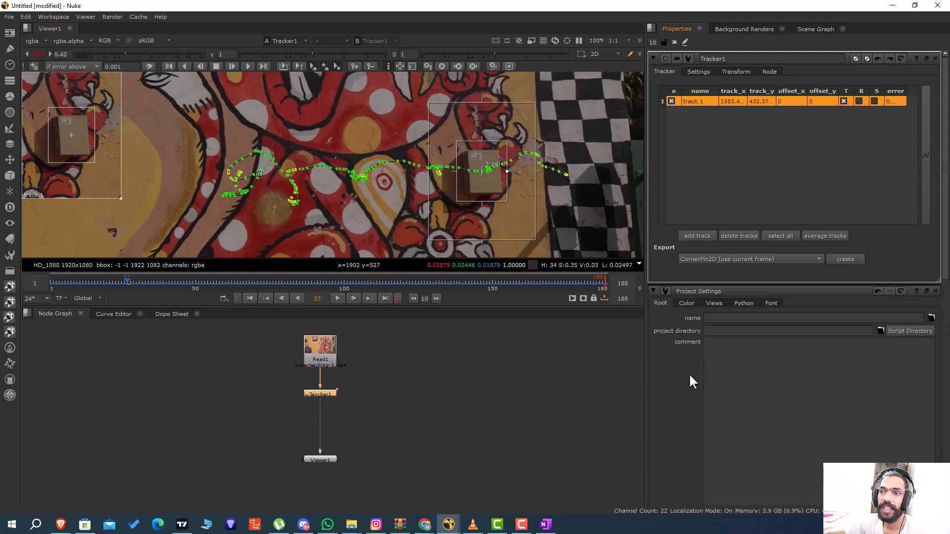
Export the track as a Transform (stabilize) node and arrange it below Tracker1, off to the side of Read1.
click(729, 257)
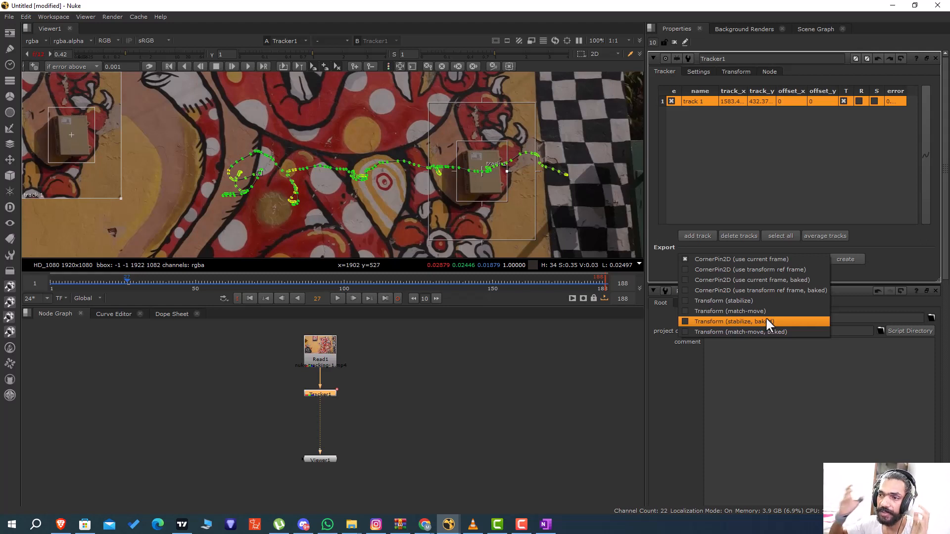
click(731, 299)
click(845, 259)
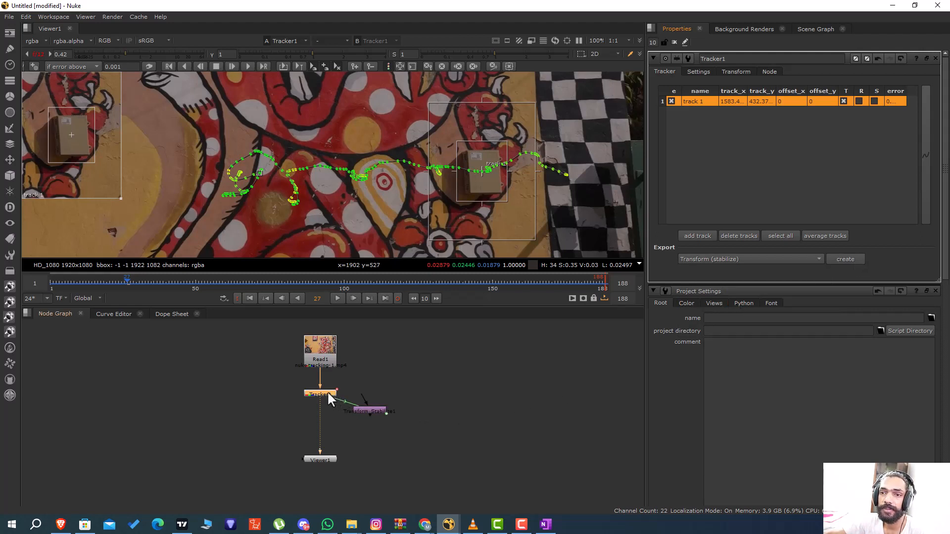
drag(328, 394, 388, 363)
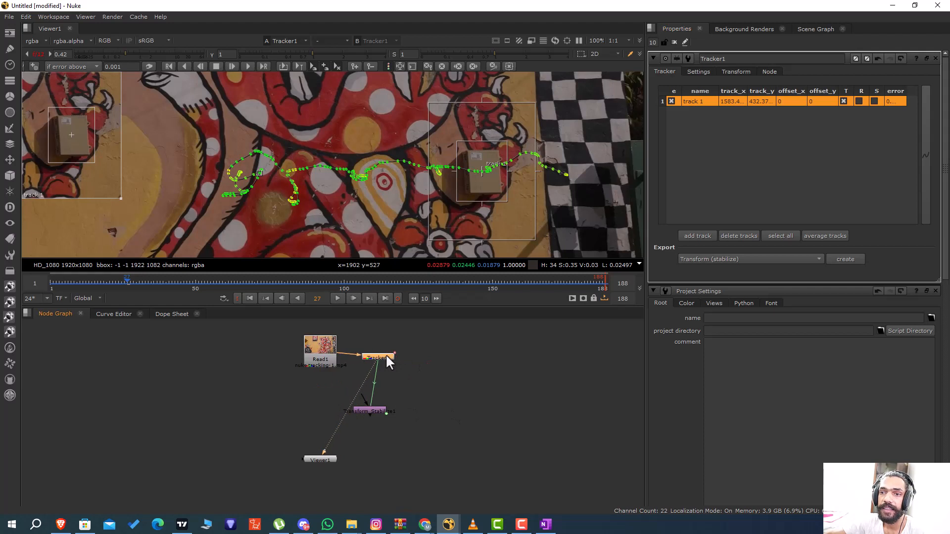
drag(372, 405, 384, 417)
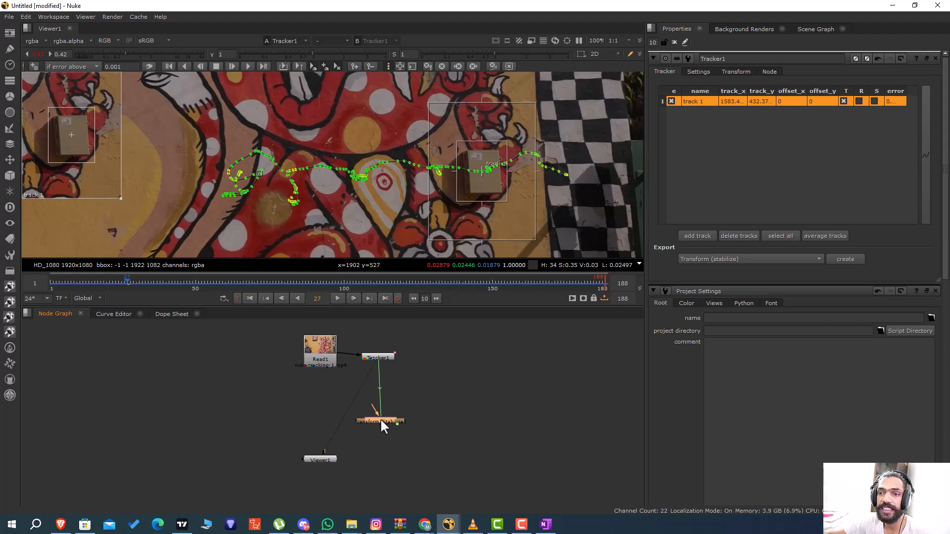
Connect the stabilize node's input to Read1 and play its output in the viewer.
key(1)
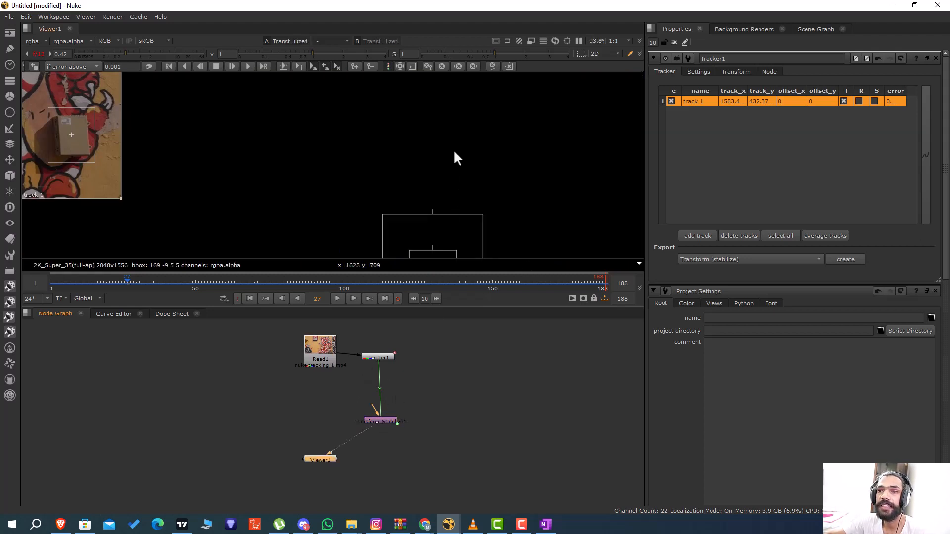
scroll(454, 149, down, 4)
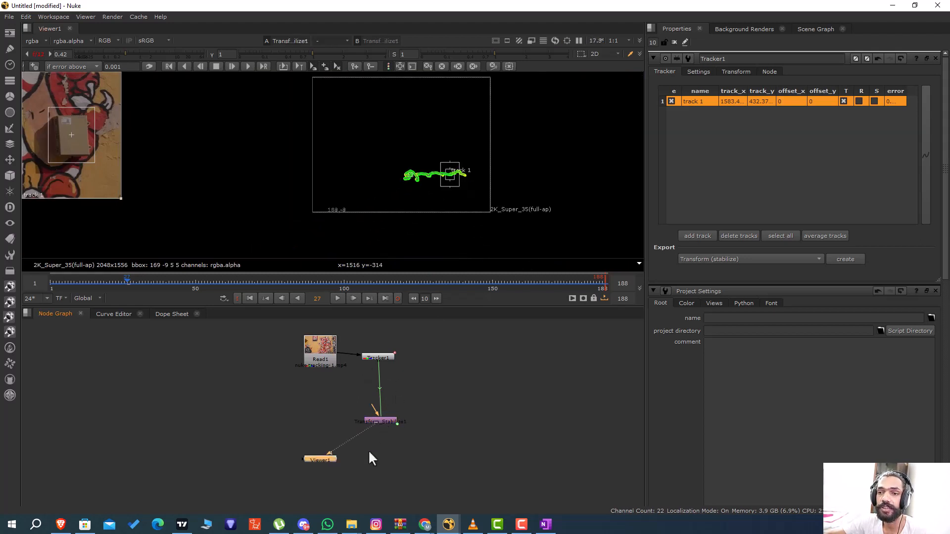
click(387, 423)
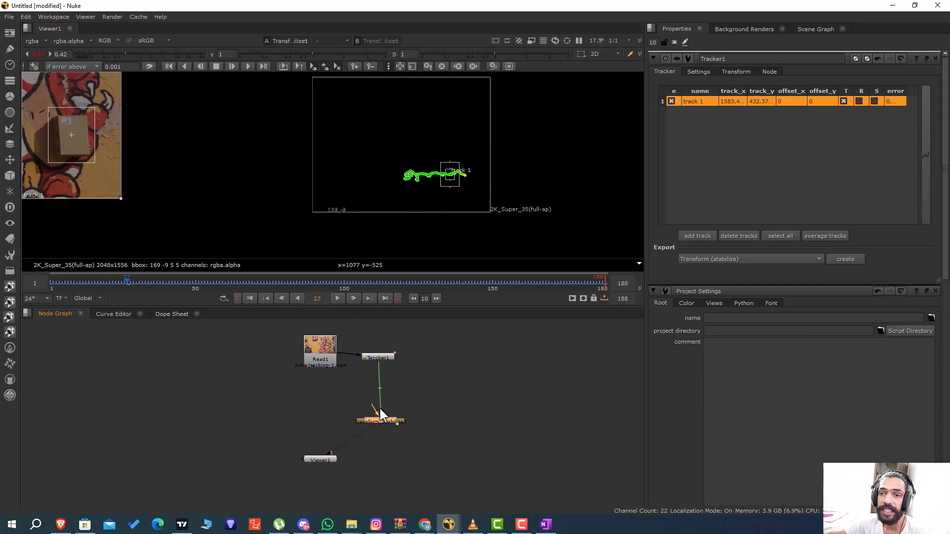
drag(372, 406, 319, 355)
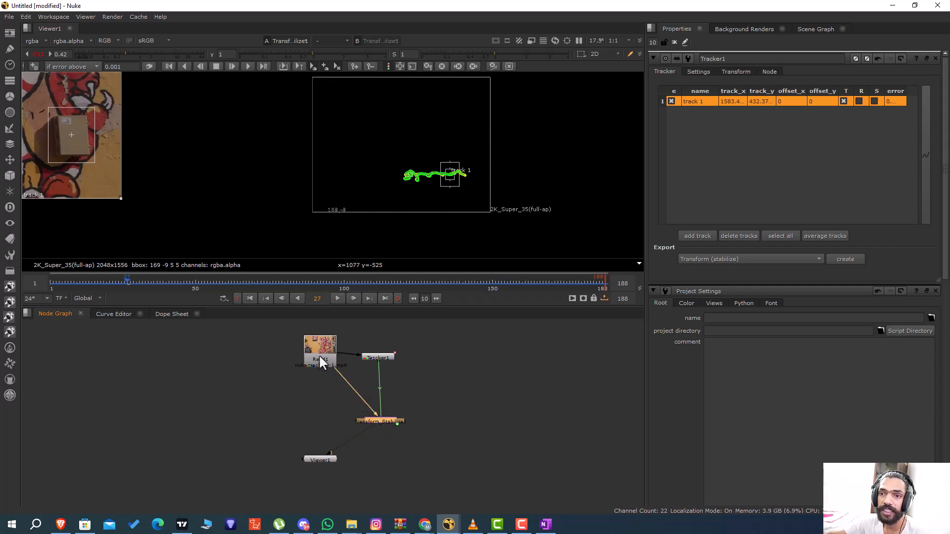
click(337, 299)
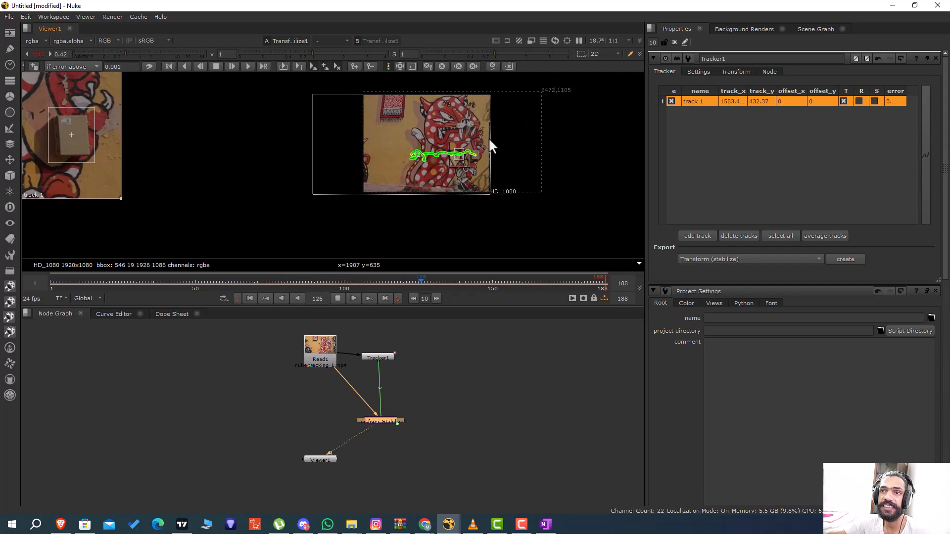
Export the track again as a Transform (stabilize, baked) node and place it beside the first stabilize node.
drag(381, 419, 381, 402)
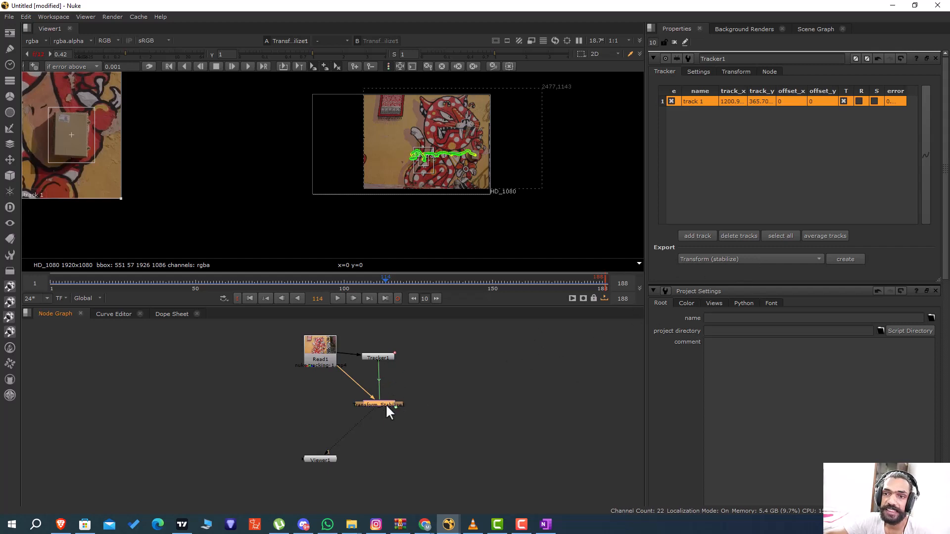
click(731, 260)
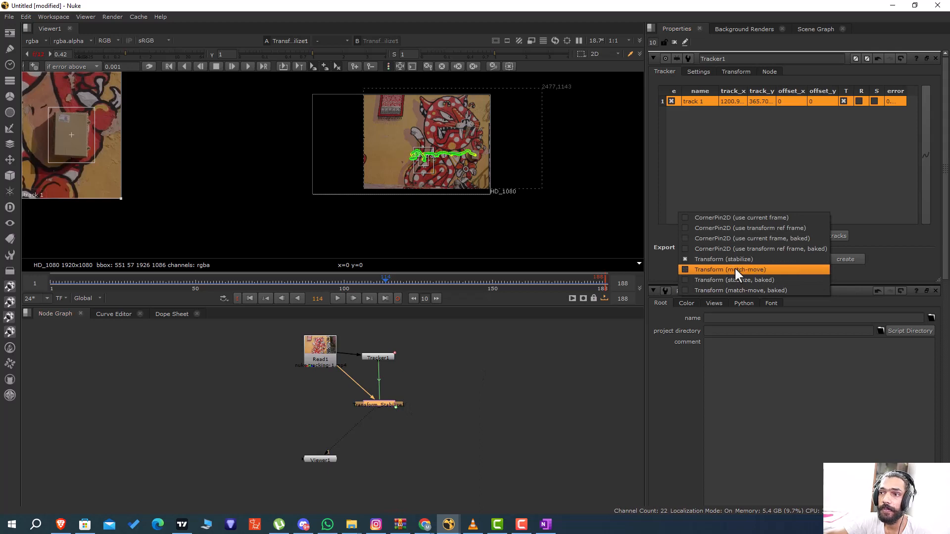
click(745, 280)
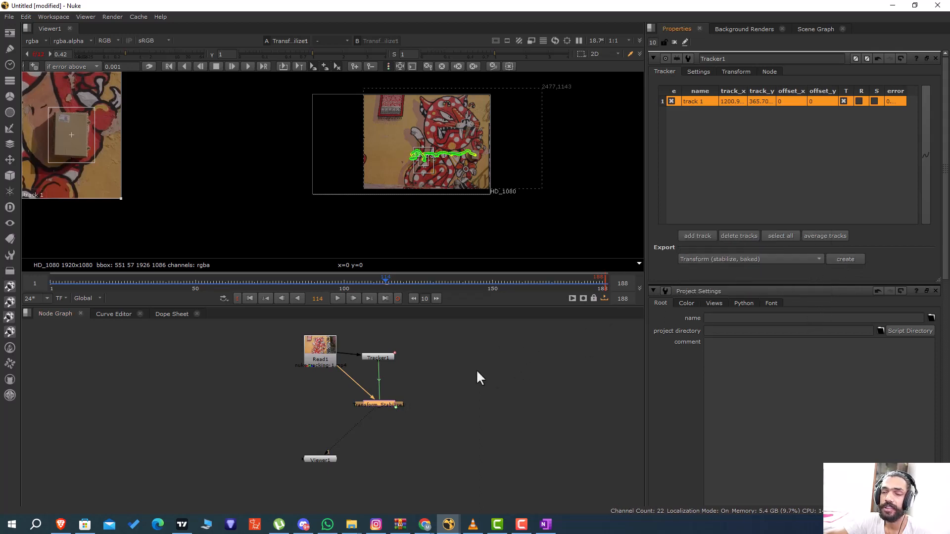
drag(432, 377, 436, 380)
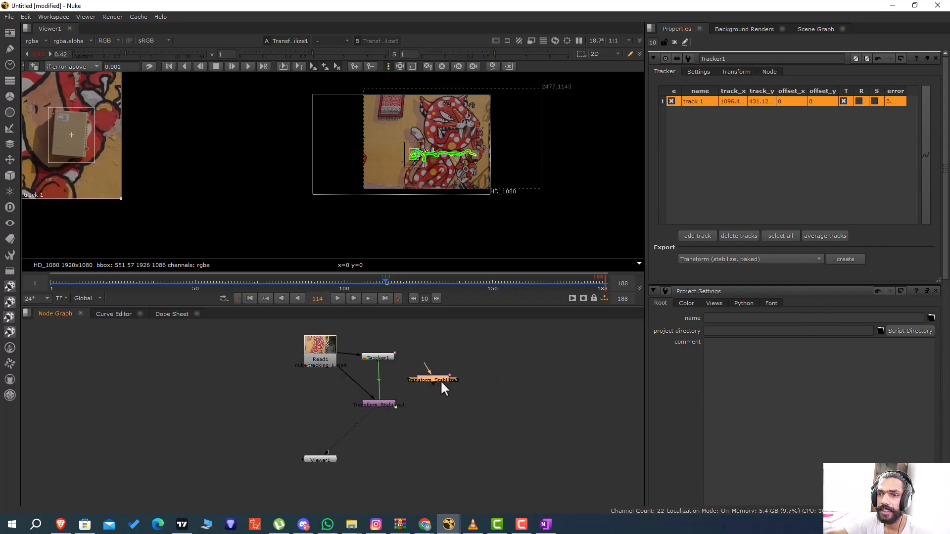
key(Delete)
click(377, 356)
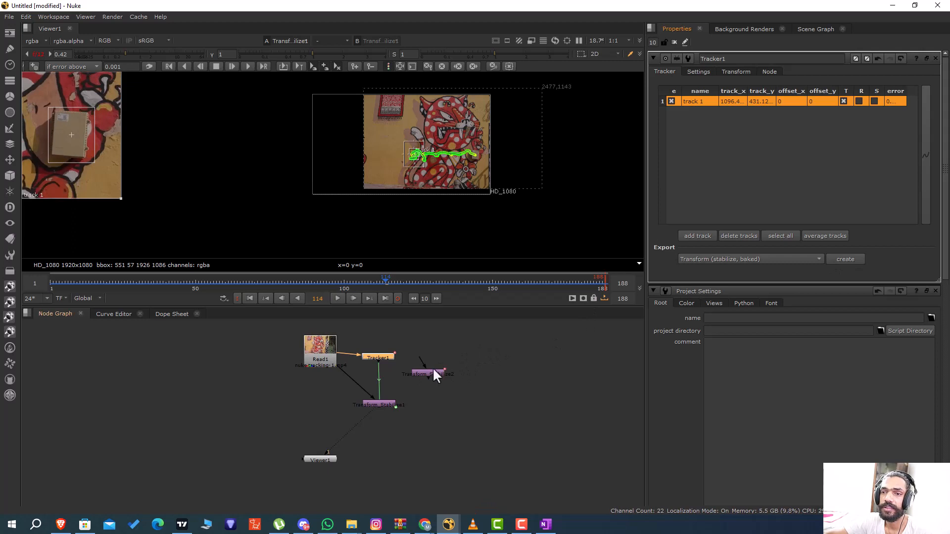
drag(429, 371, 446, 381)
Open the properties of both stabilize nodes and rename the baked one Transform_Stabilize2_baked.
scroll(452, 360, up, 3)
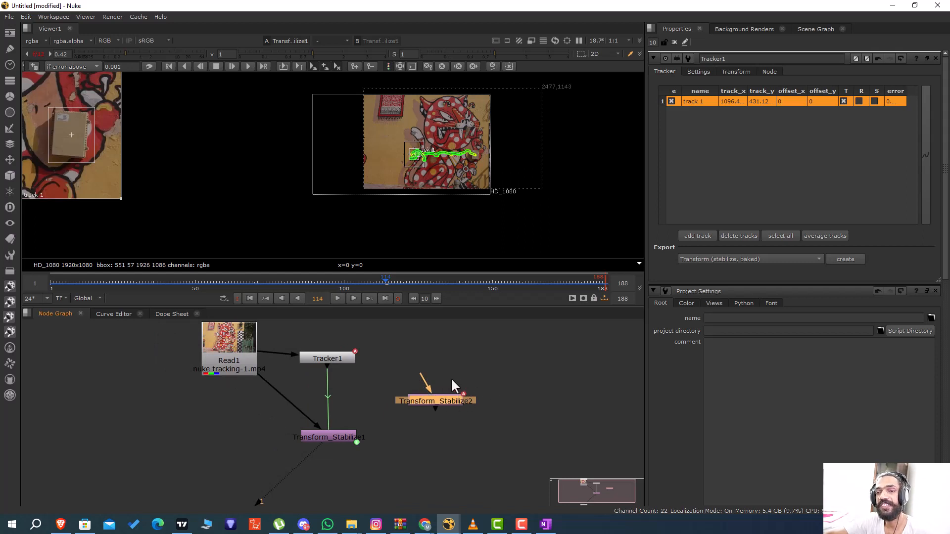
double_click(332, 434)
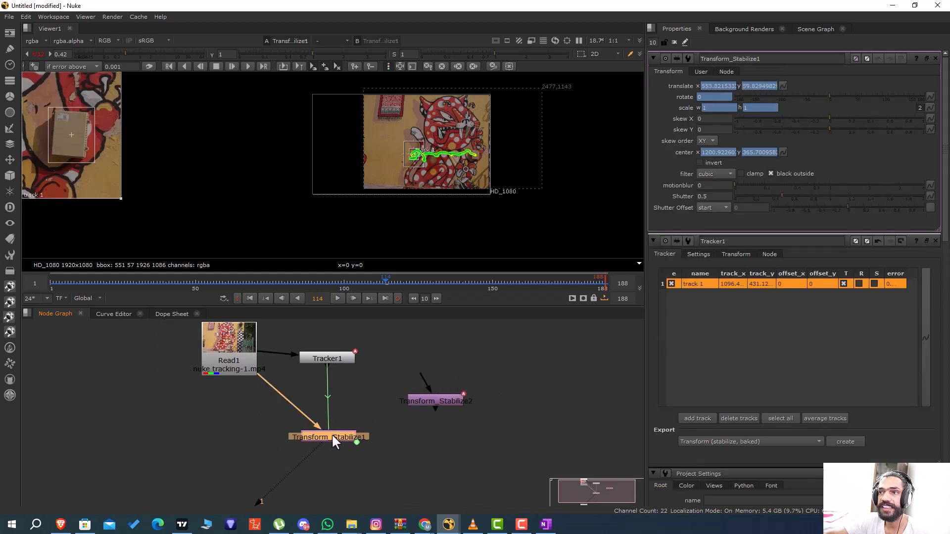
click(437, 404)
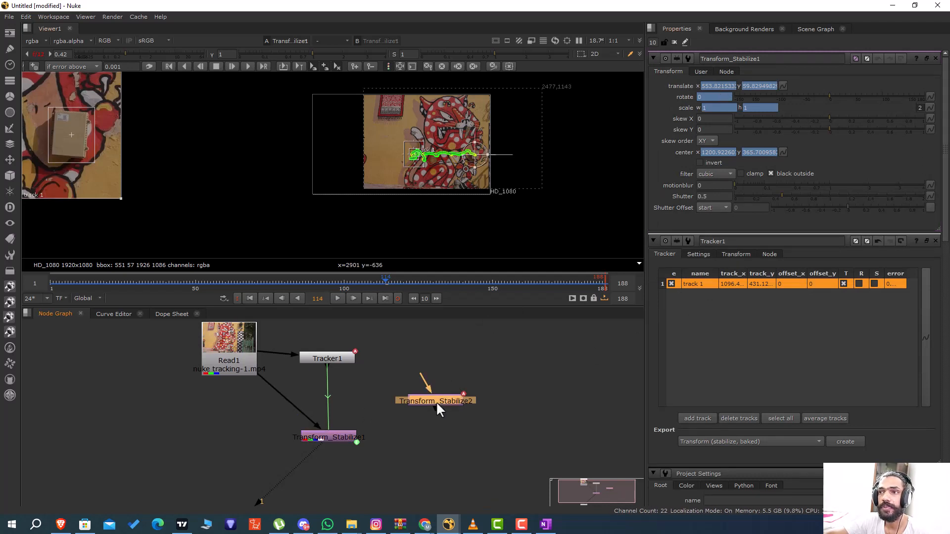
double_click(435, 402)
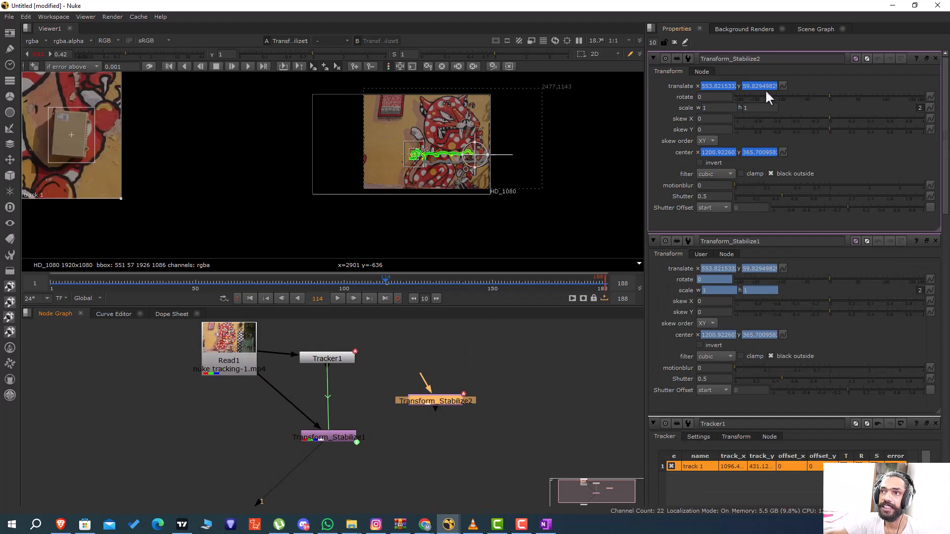
click(777, 58)
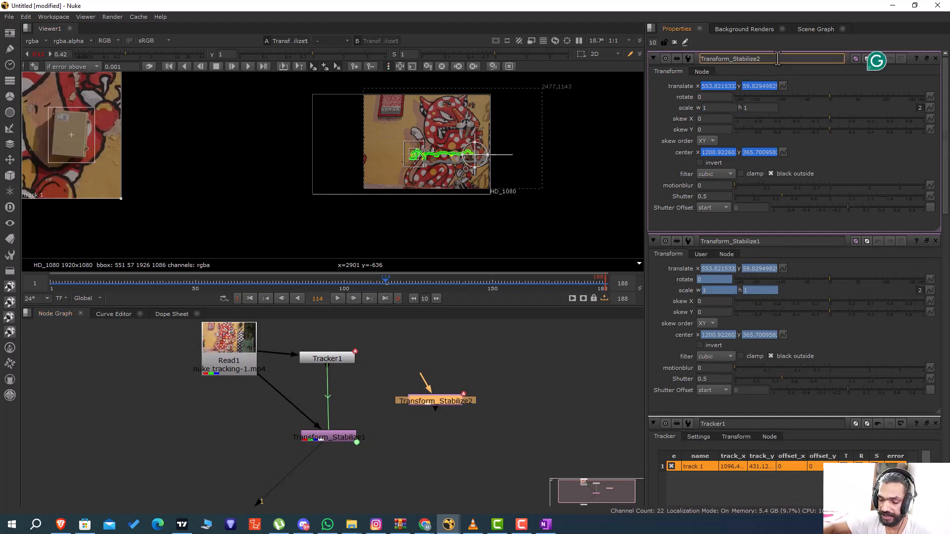
text(_bake)
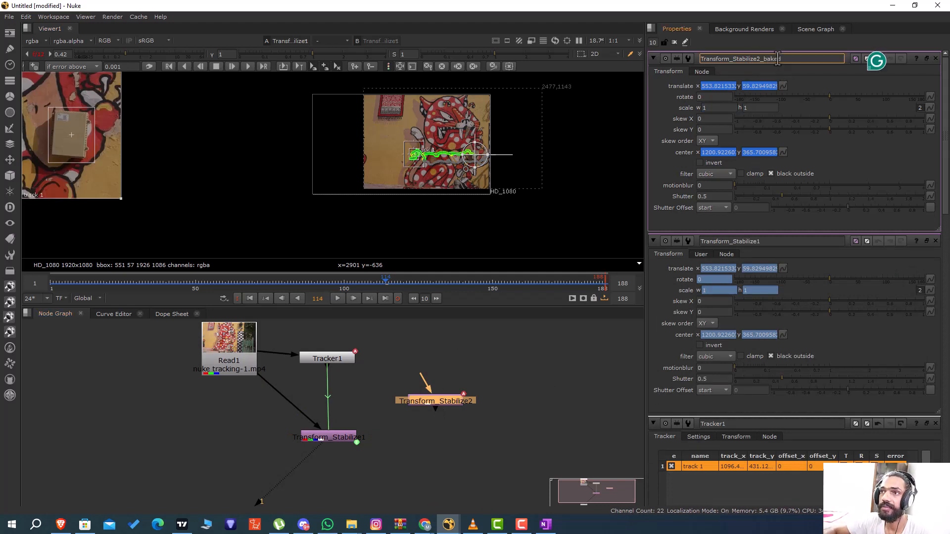
text(d)
key(Return)
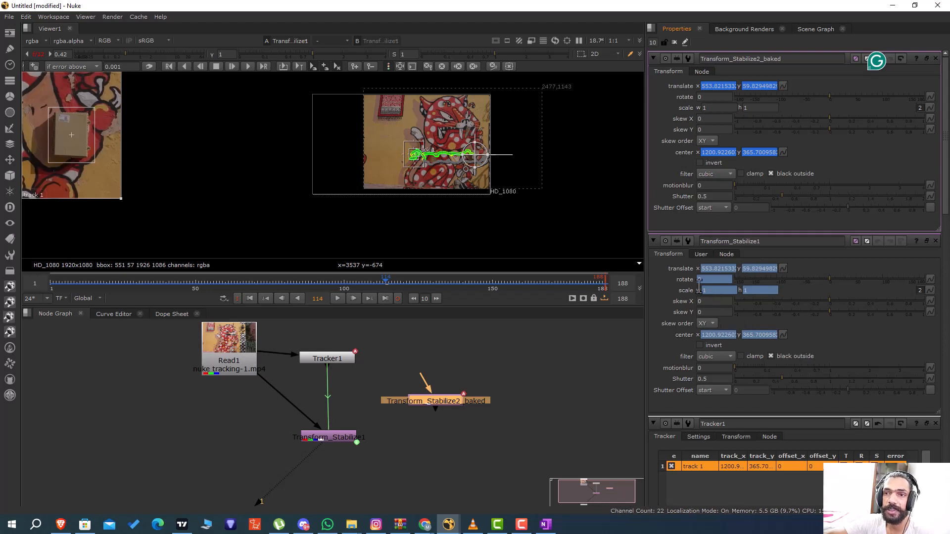
Go to frame 109, move the baked stabilize node farther aside, and tidy Tracker1 and Transform_Stabilize1 into a closer column.
mouse_move(389, 278)
mouse_down()
mouse_move(409, 280)
mouse_move(337, 273)
mouse_move(371, 276)
mouse_up()
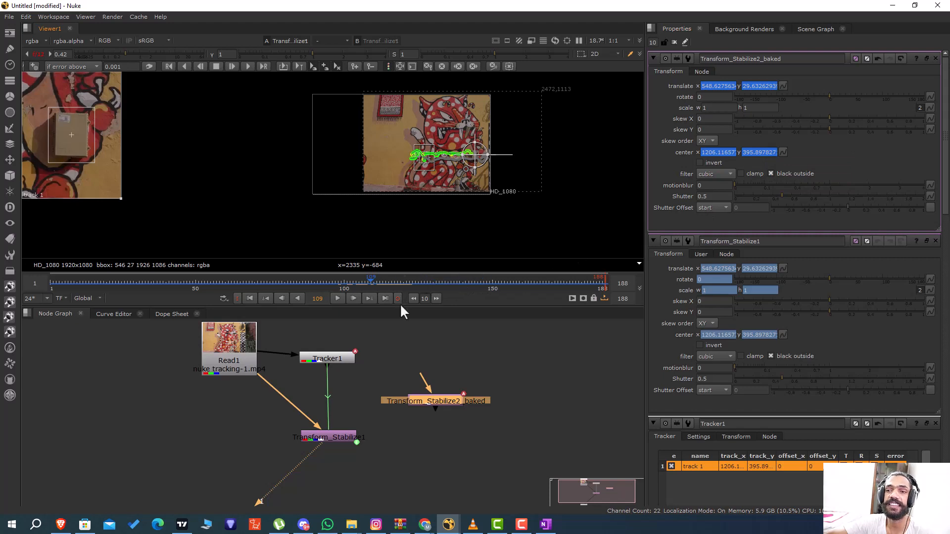
drag(444, 398, 481, 381)
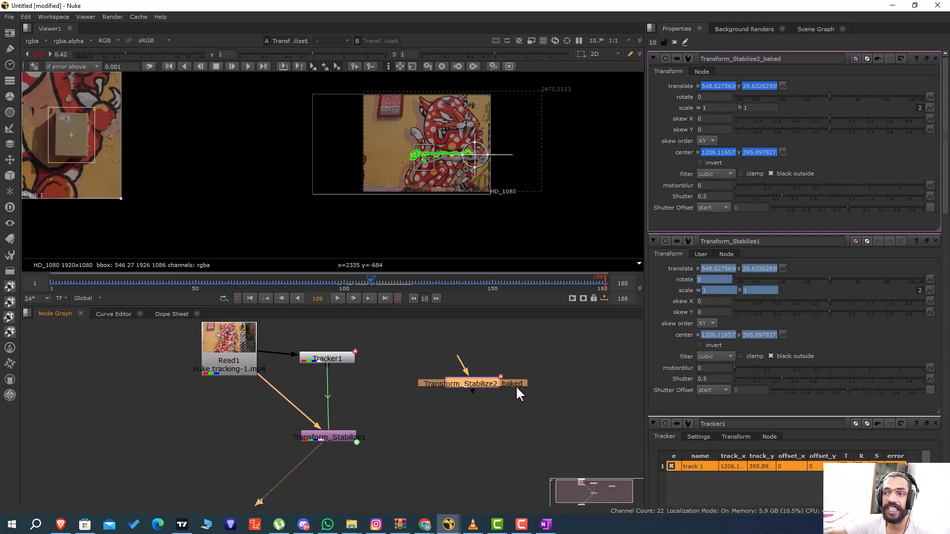
drag(344, 440, 341, 412)
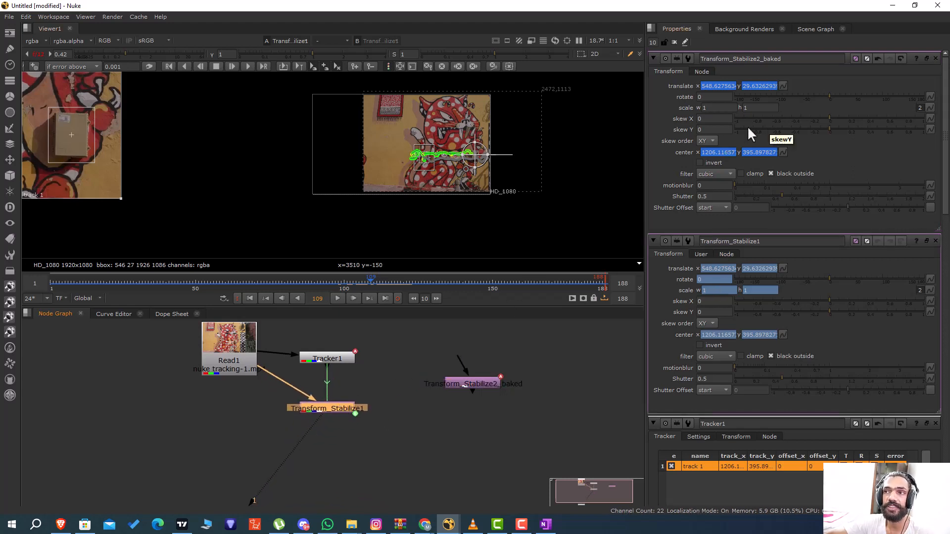
mouse_move(328, 359)
mouse_down()
mouse_move(349, 342)
mouse_move(336, 351)
mouse_up()
mouse_move(332, 412)
mouse_down()
mouse_move(349, 410)
mouse_move(340, 412)
mouse_up()
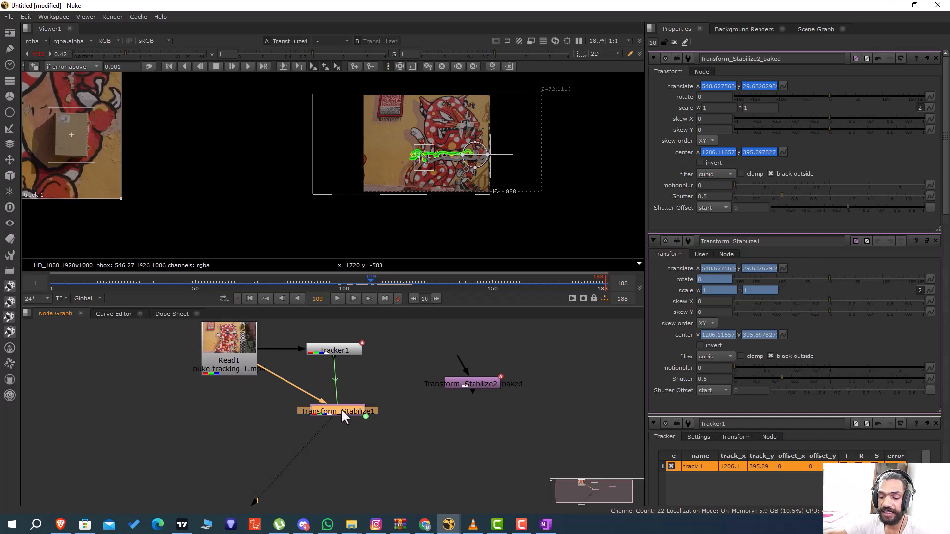
Add a Transform node directly after Transform_Stabilize1 and leave only its properties open.
key(t)
drag(345, 431, 345, 437)
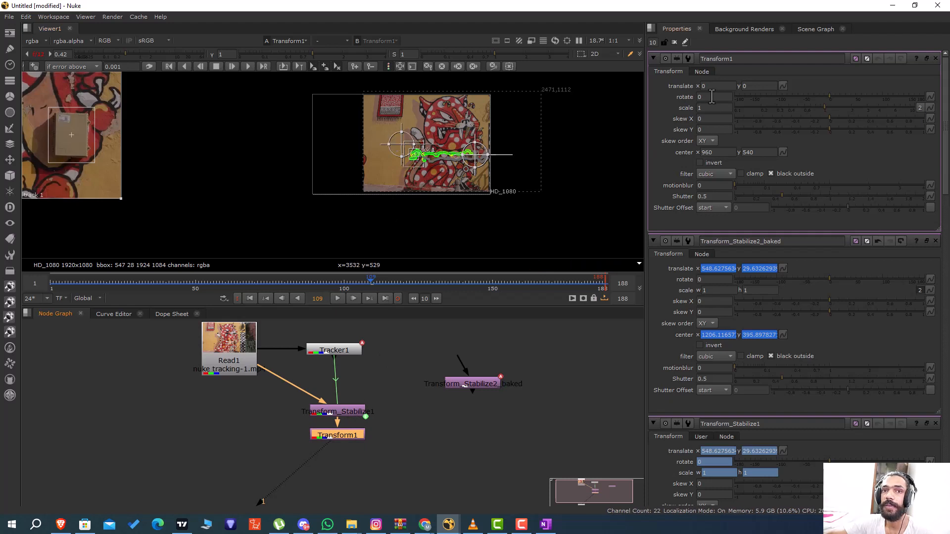
click(674, 42)
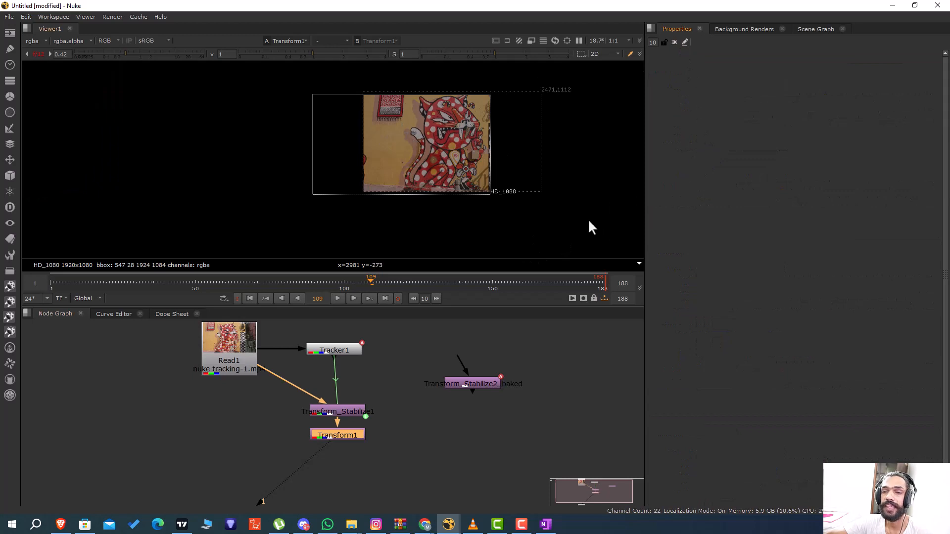
double_click(340, 436)
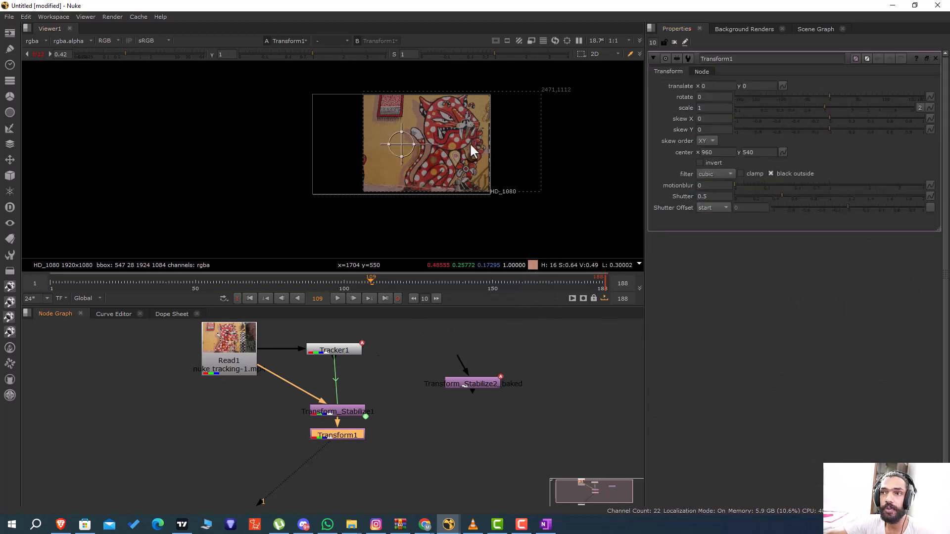
Shift the stabilized image with Transform1 to a translate of about -550, -35, and review the framing through playback and scrubbing.
drag(400, 146, 350, 150)
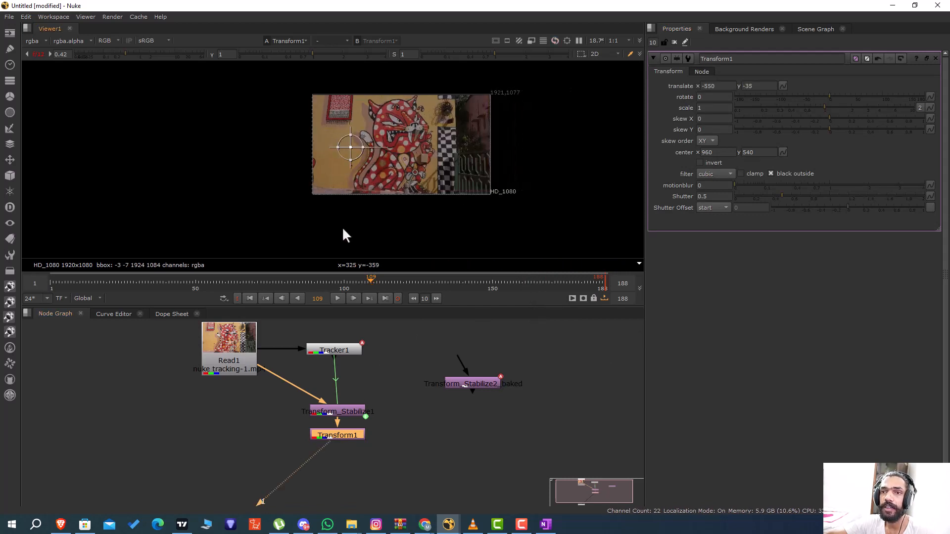
click(339, 299)
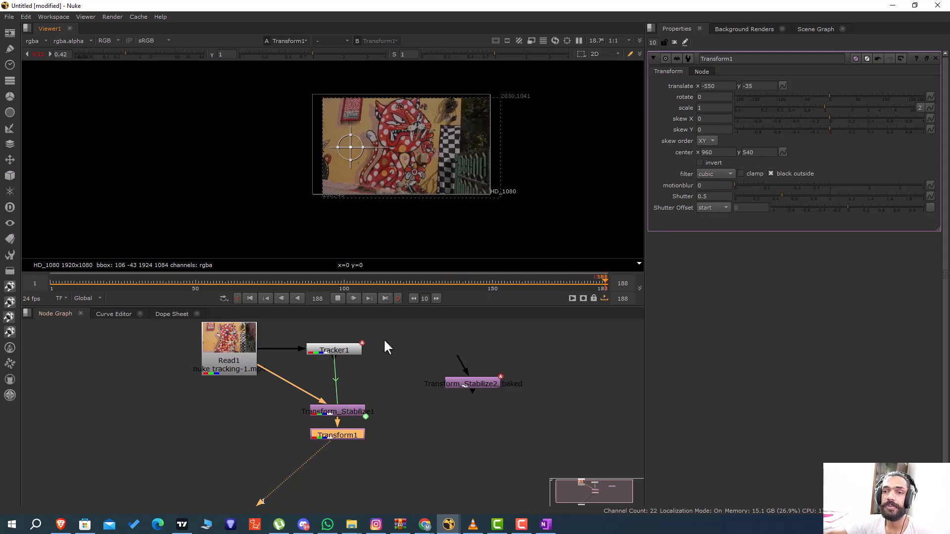
click(372, 282)
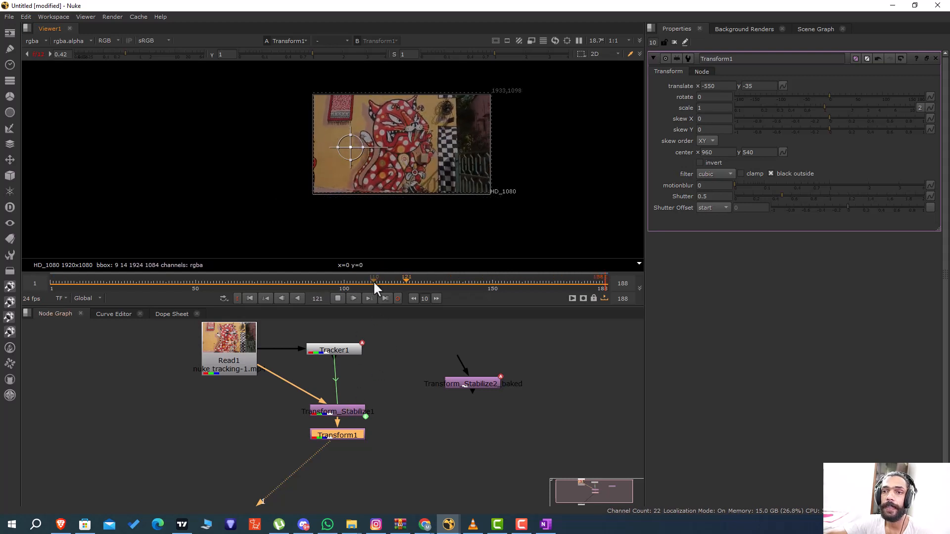
click(339, 299)
drag(353, 281, 456, 278)
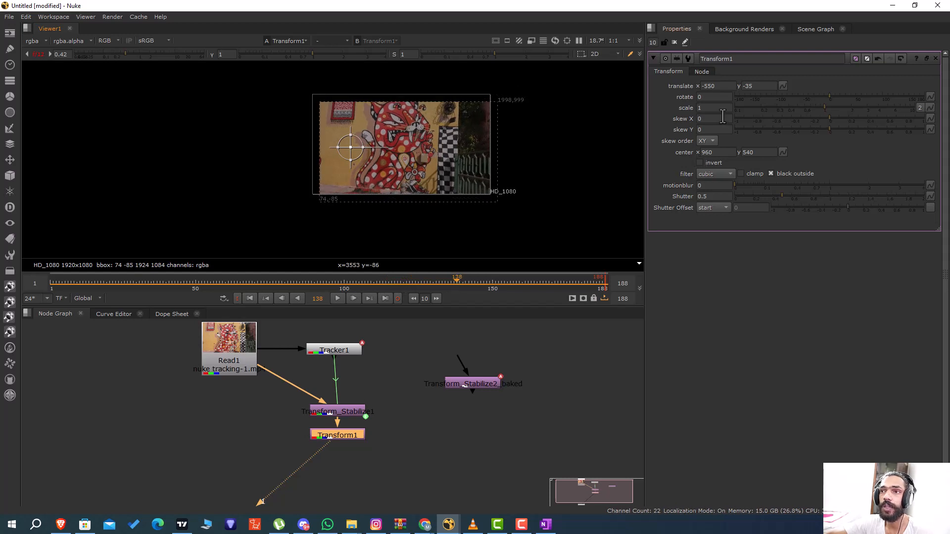
Enlarge the image with Transform1 to a scale of 1.06 while checking the borders at frame 84.
click(823, 106)
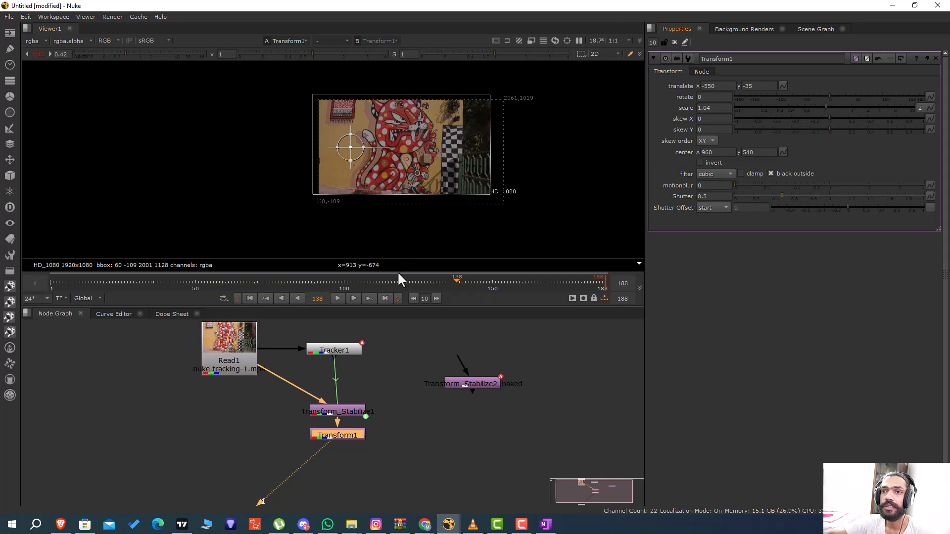
drag(396, 282, 296, 269)
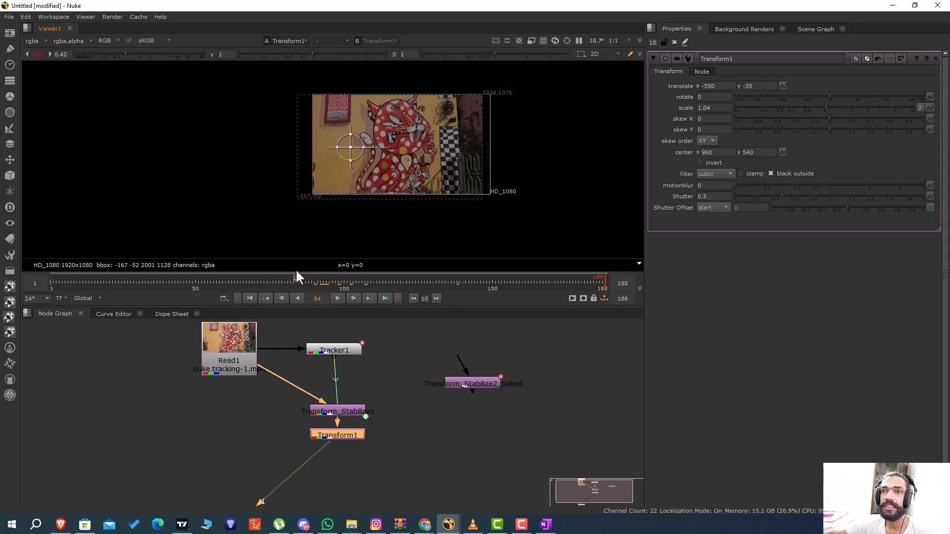
click(823, 105)
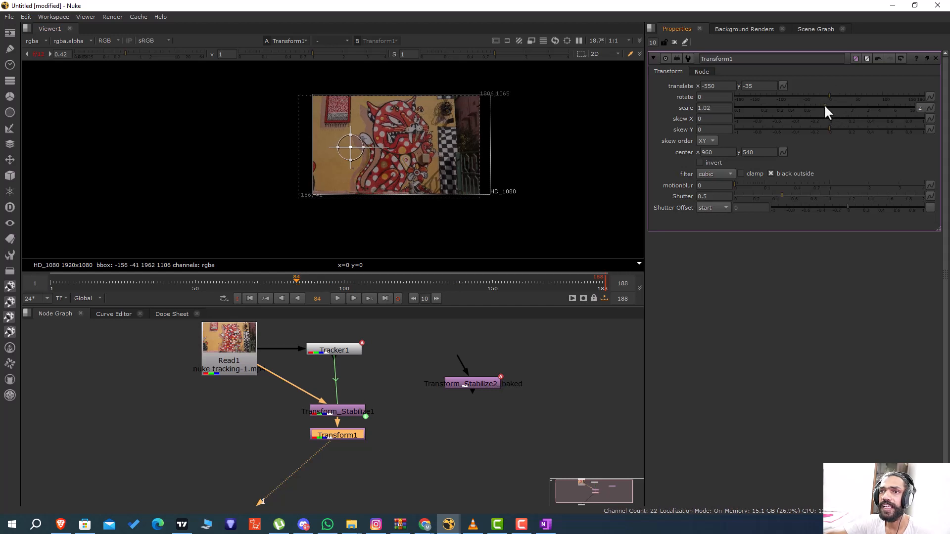
drag(825, 105, 827, 105)
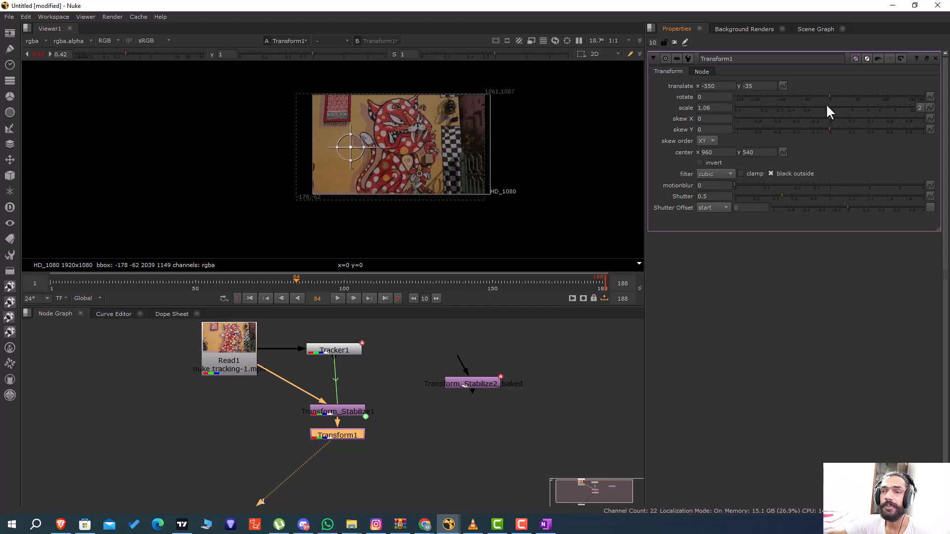
Reposition the image at frames 84 and 105, ending at a Transform1 translate of about -570, -5, and check frame 116.
drag(349, 147, 363, 148)
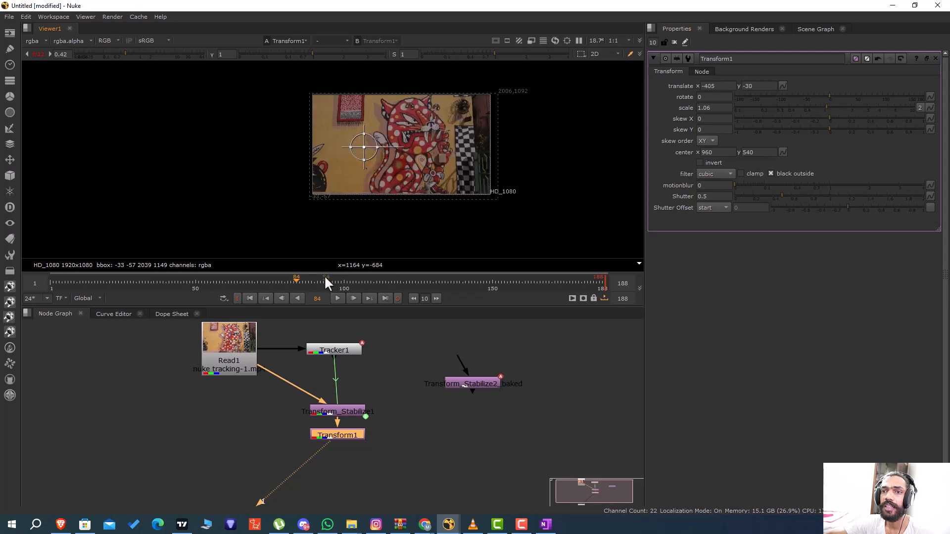
drag(325, 276, 360, 276)
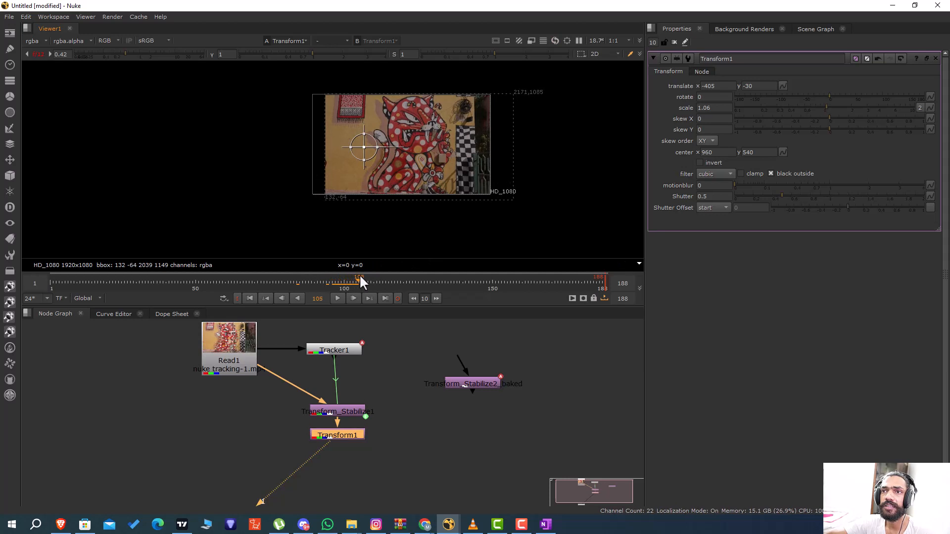
drag(364, 145, 352, 144)
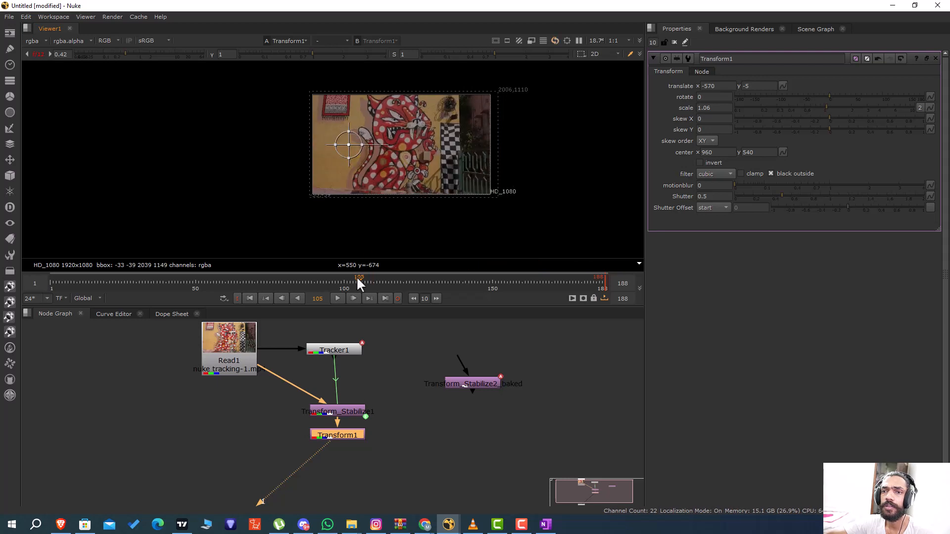
drag(357, 279, 390, 273)
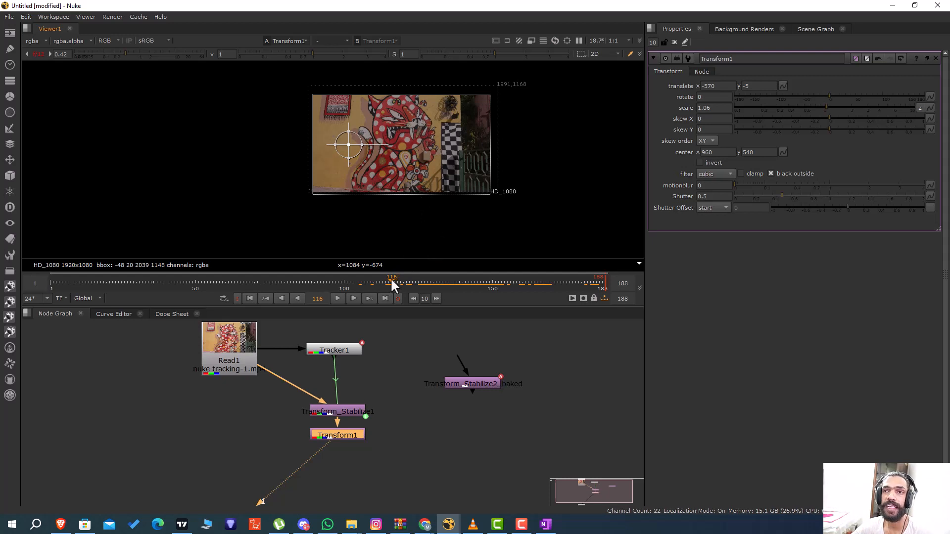
Raise Transform1's scale to 1.1 and lower the image to a translate y of about -40 at frame 116.
click(826, 107)
drag(826, 106, 829, 106)
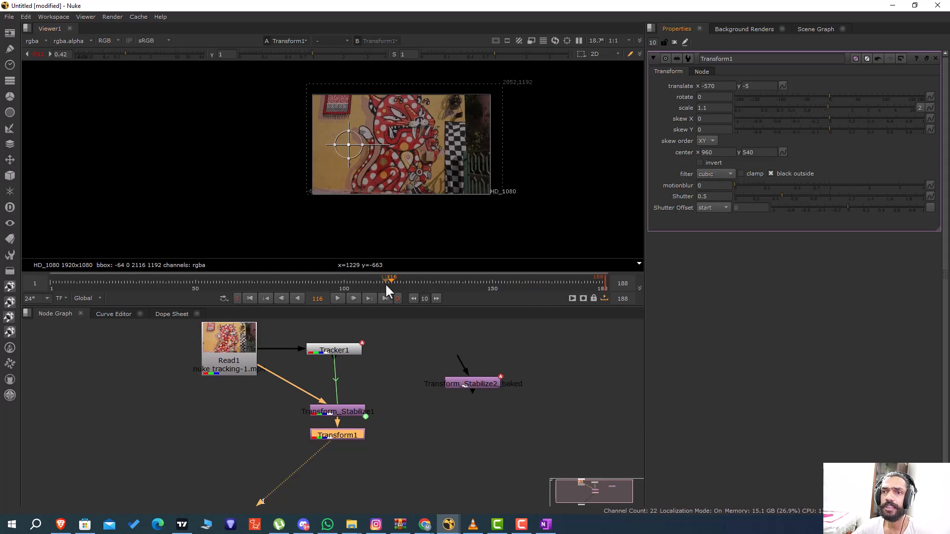
drag(352, 144, 352, 148)
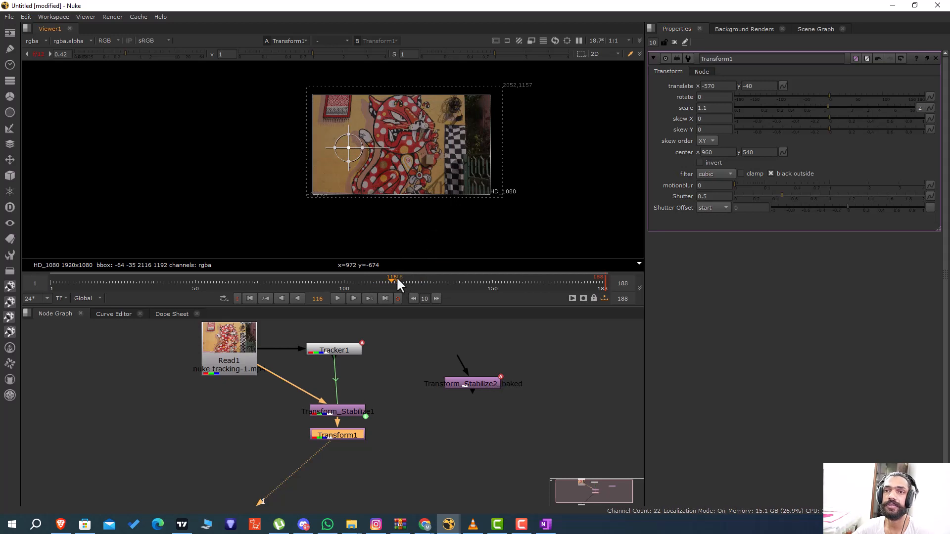
Reposition the image at frames 138 and 185, ending at a Transform1 translate of about -680, 0, and check frame 87.
drag(396, 277, 456, 280)
drag(358, 144, 354, 144)
drag(354, 144, 351, 142)
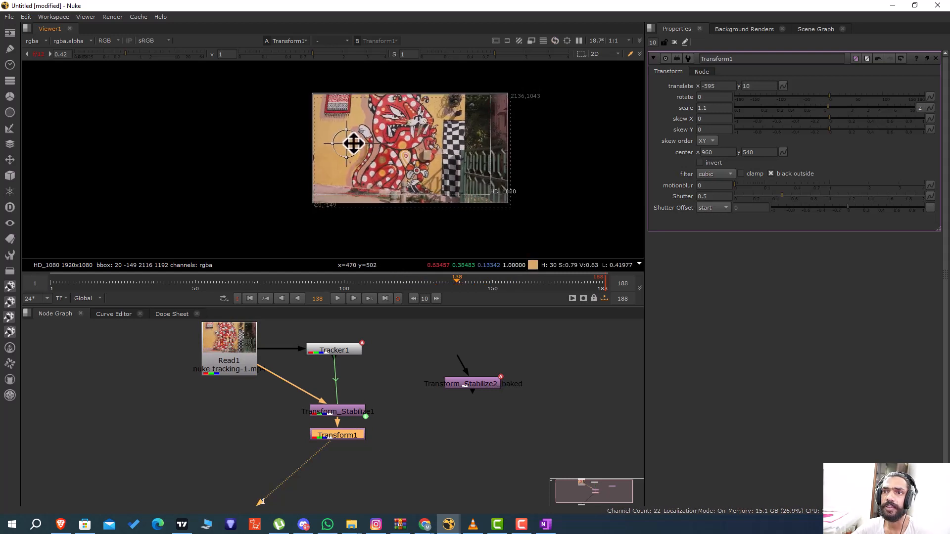
drag(456, 278, 595, 278)
drag(342, 155, 334, 156)
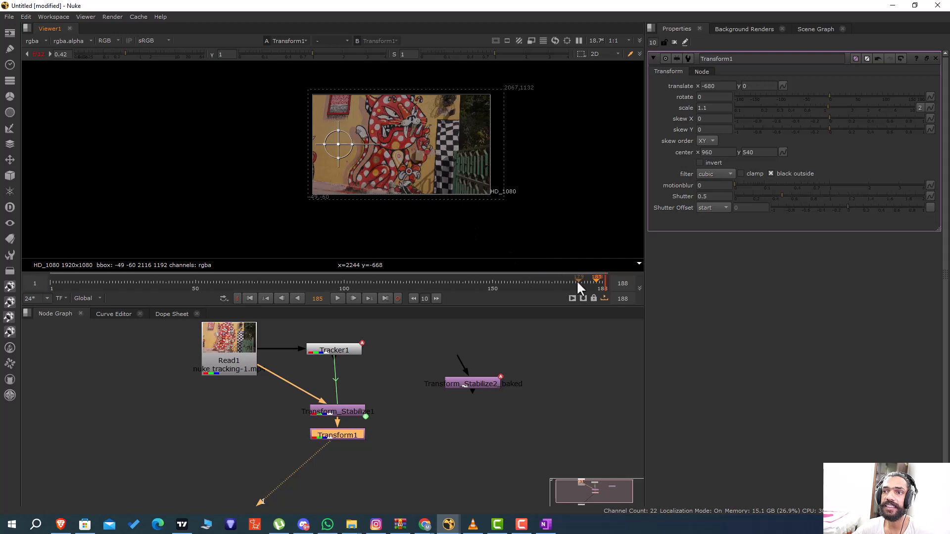
drag(594, 282, 304, 277)
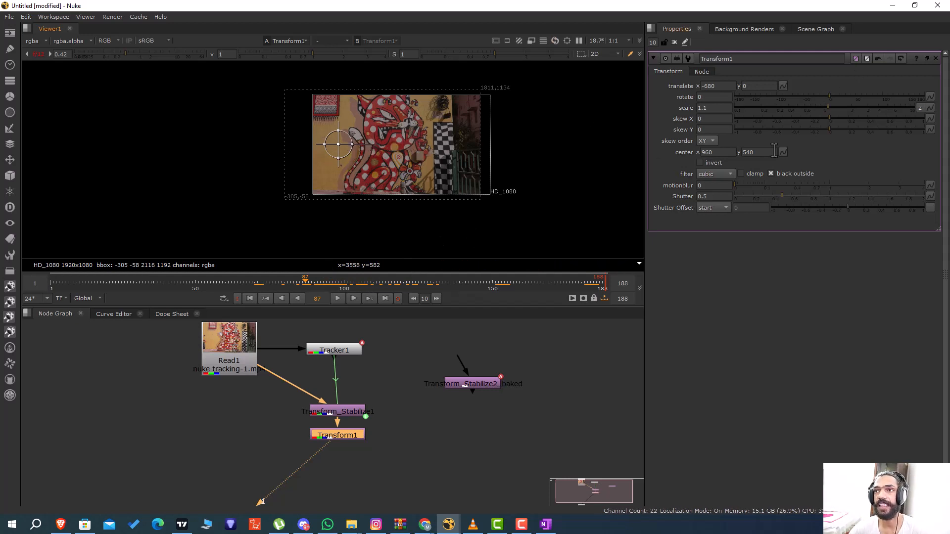
Set Transform1's scale to 1.16 at frame 87 and inspect the image's edges up close.
click(826, 108)
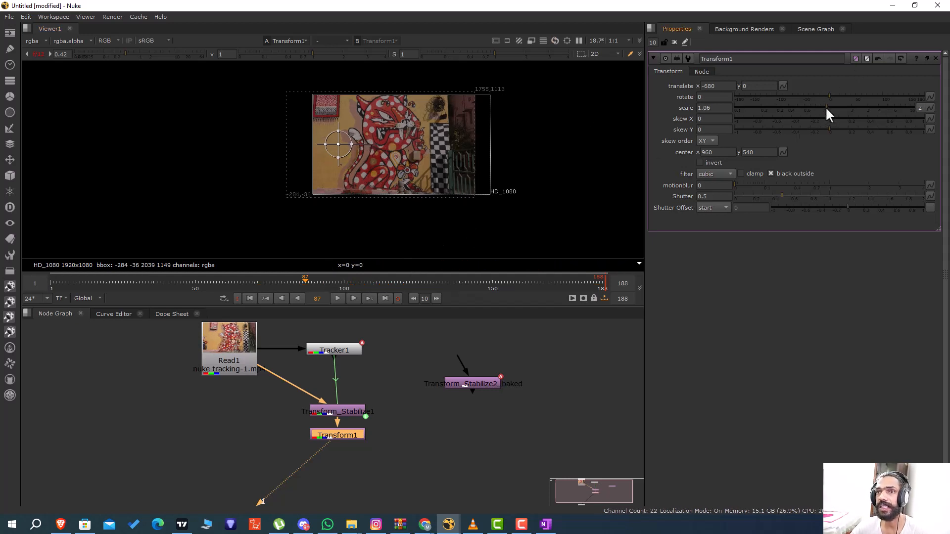
drag(826, 108, 830, 109)
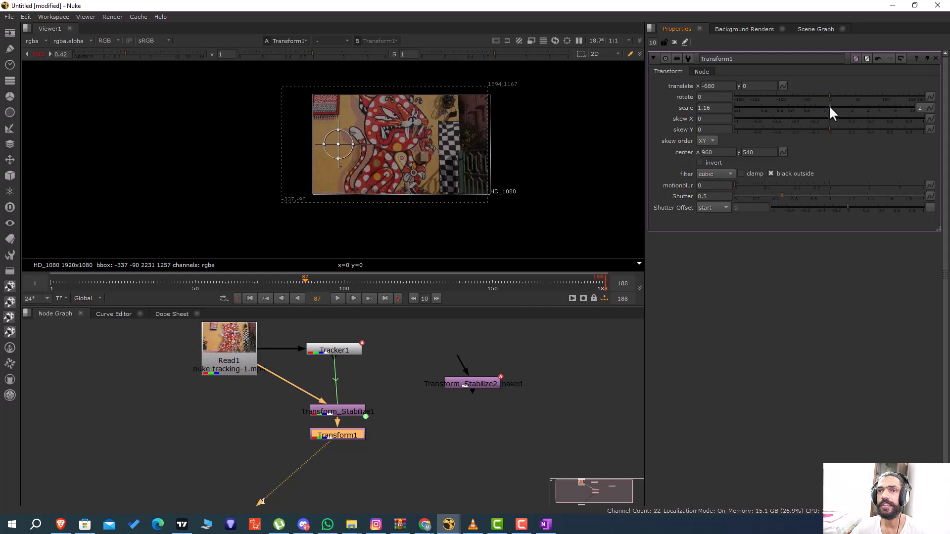
scroll(504, 137, up, 3)
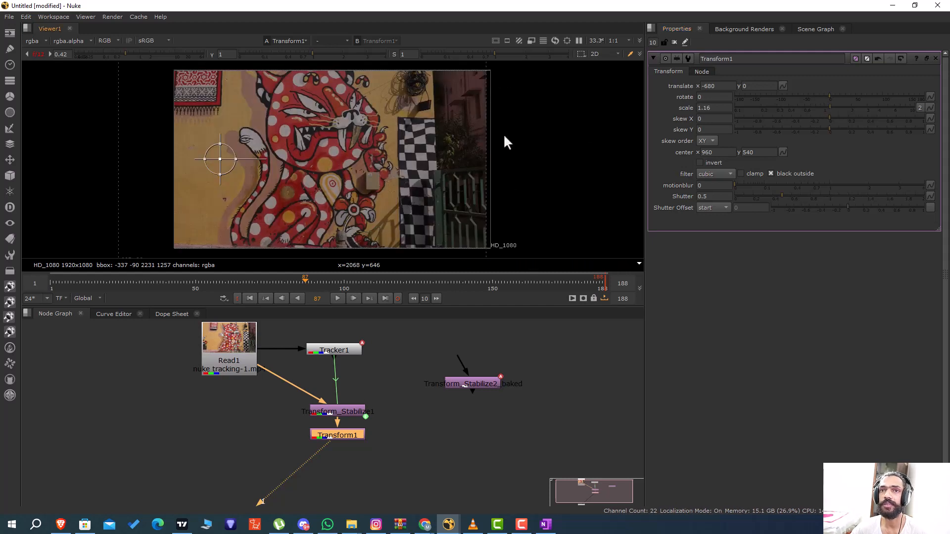
scroll(504, 137, down, 3)
scroll(505, 141, down, 1)
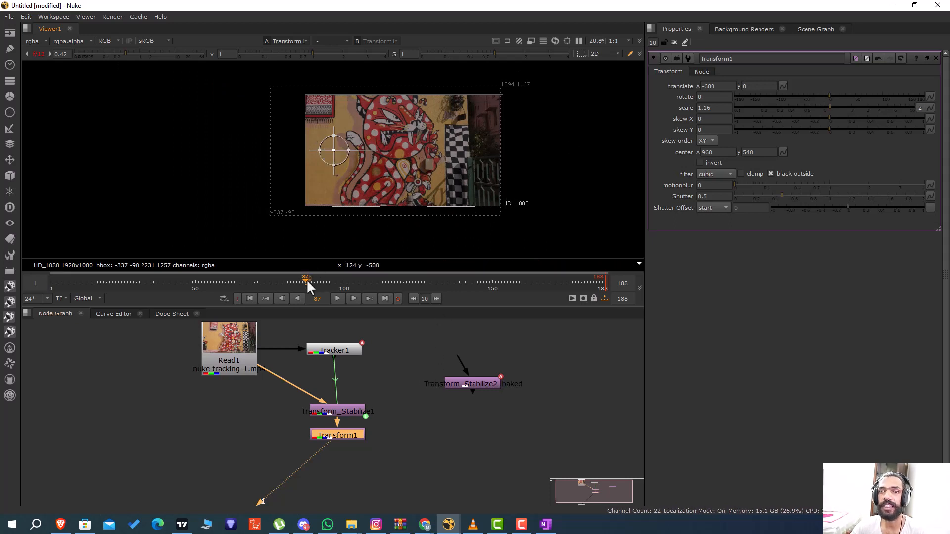
drag(307, 279, 54, 281)
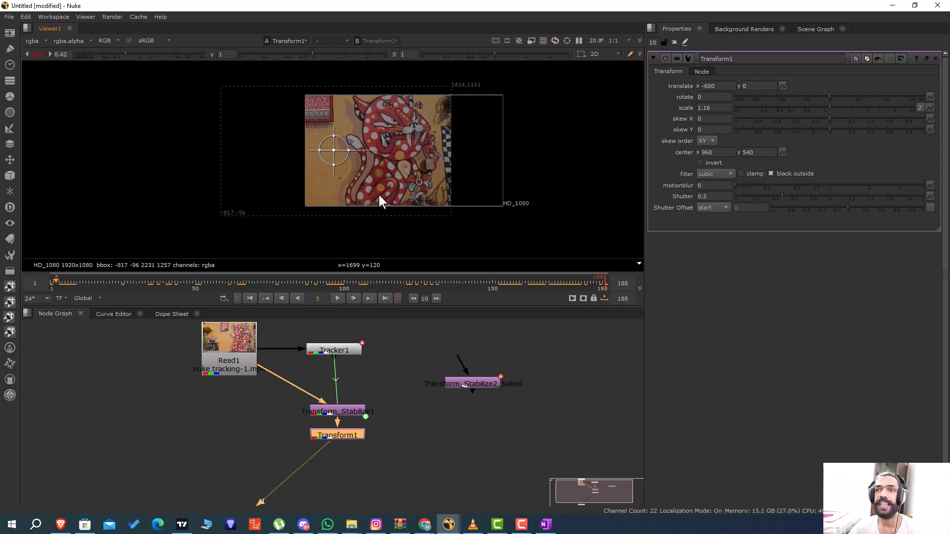
click(783, 86)
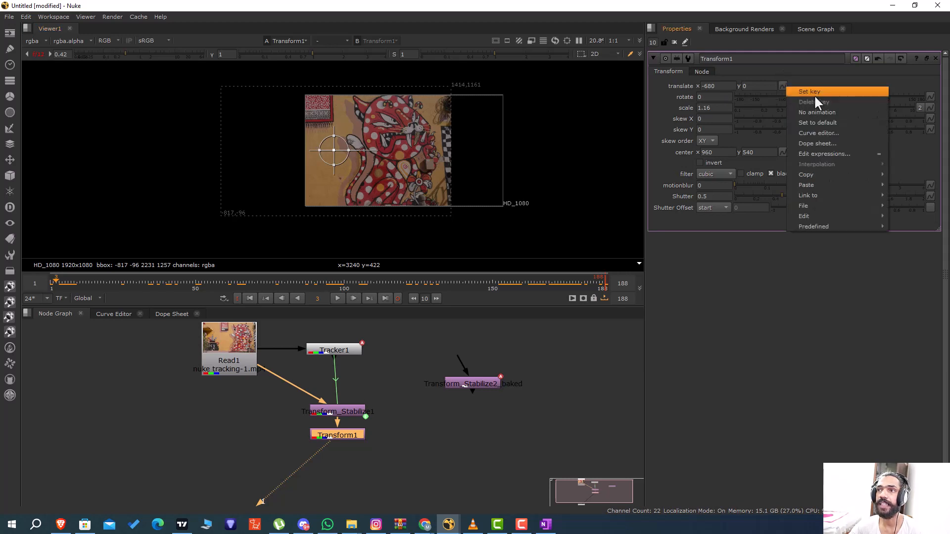
click(815, 91)
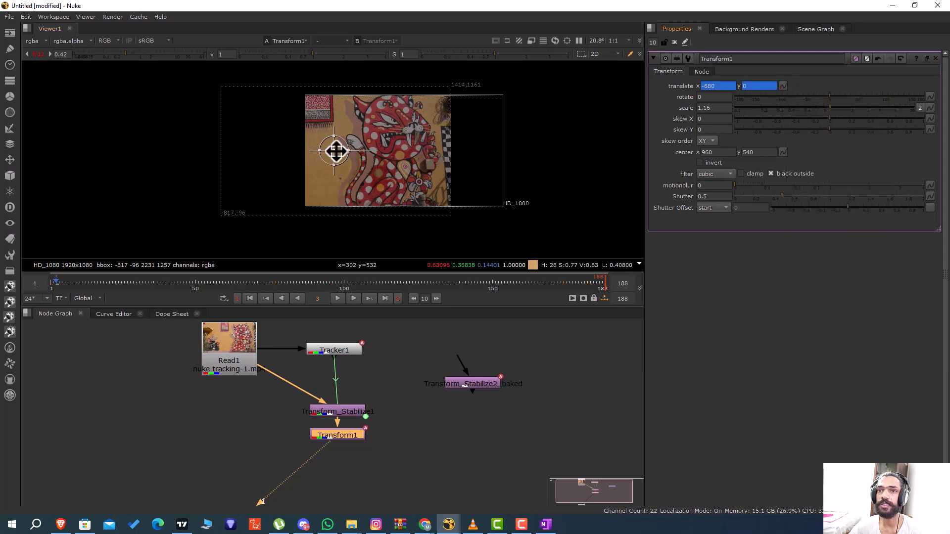
drag(335, 150, 404, 150)
mouse_move(143, 286)
mouse_down()
mouse_move(470, 281)
mouse_move(144, 267)
mouse_up()
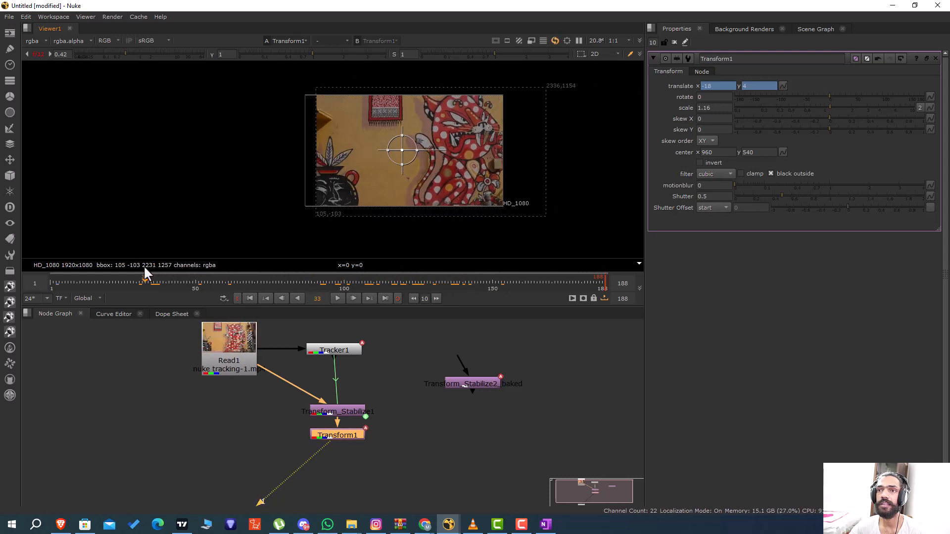
key(ctrl+z)
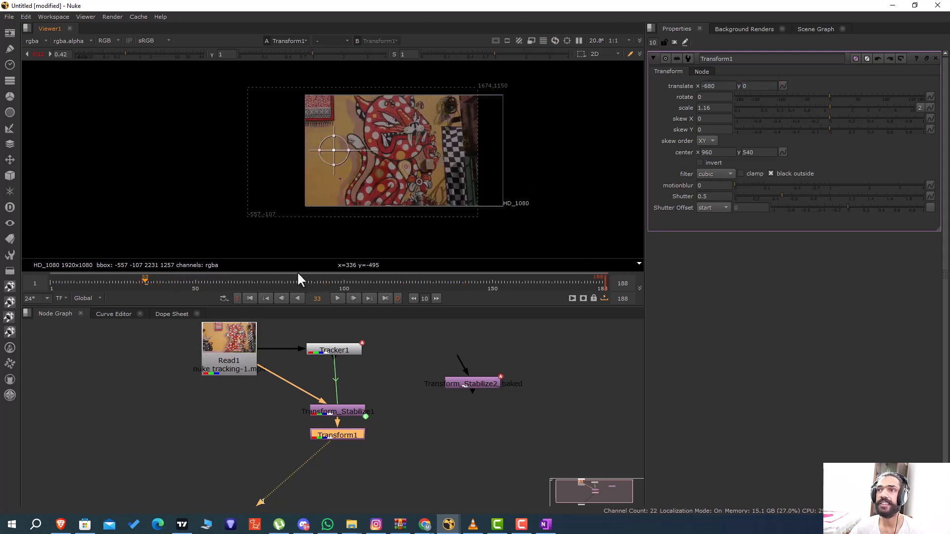
Keyframe Transform1's translate at frame 93 and reposition the image at frame 9 to a translate of about -148, 24.
drag(267, 281, 321, 283)
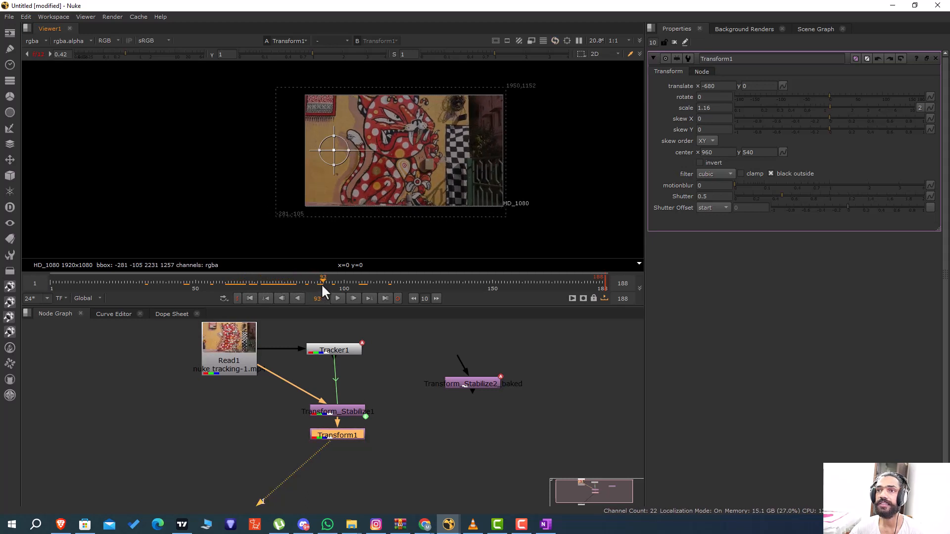
right_click(783, 85)
click(806, 89)
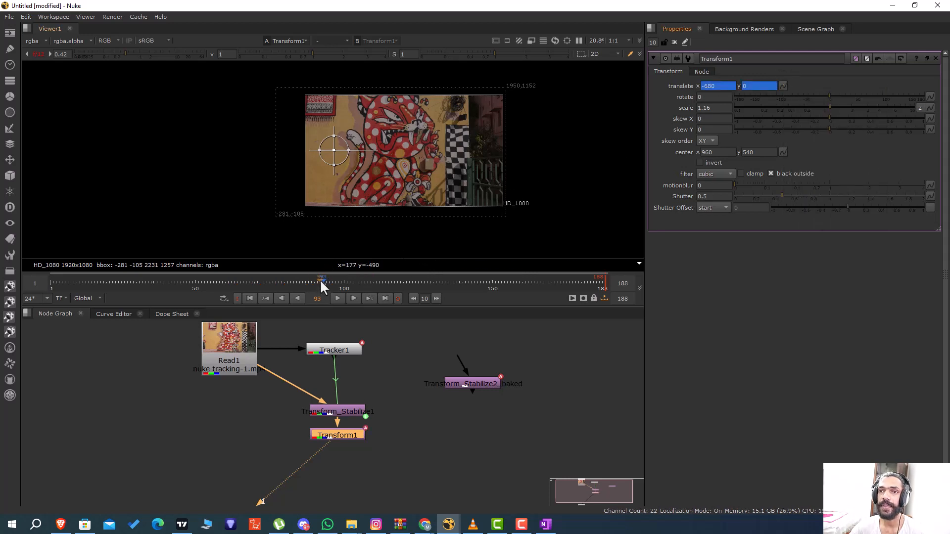
drag(320, 279, 74, 280)
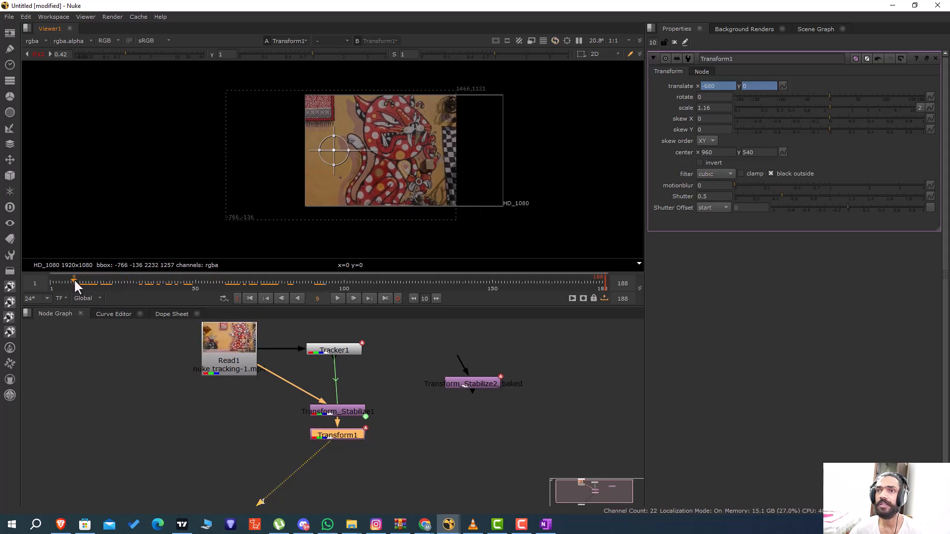
drag(335, 146, 389, 145)
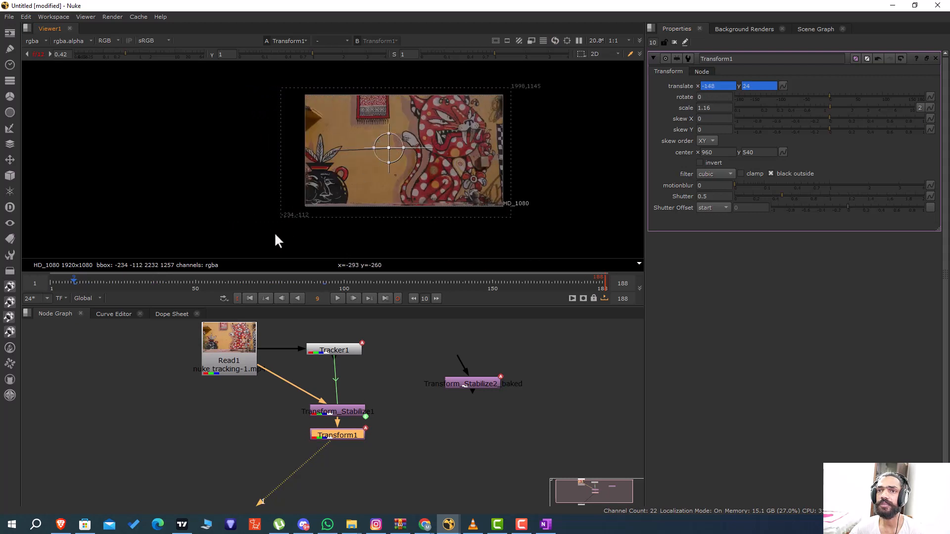
drag(177, 277, 579, 280)
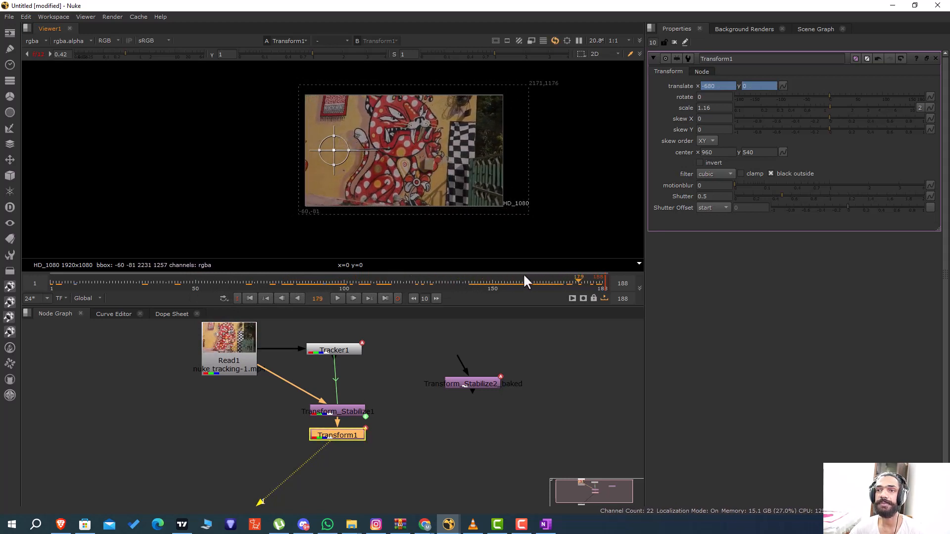
click(470, 277)
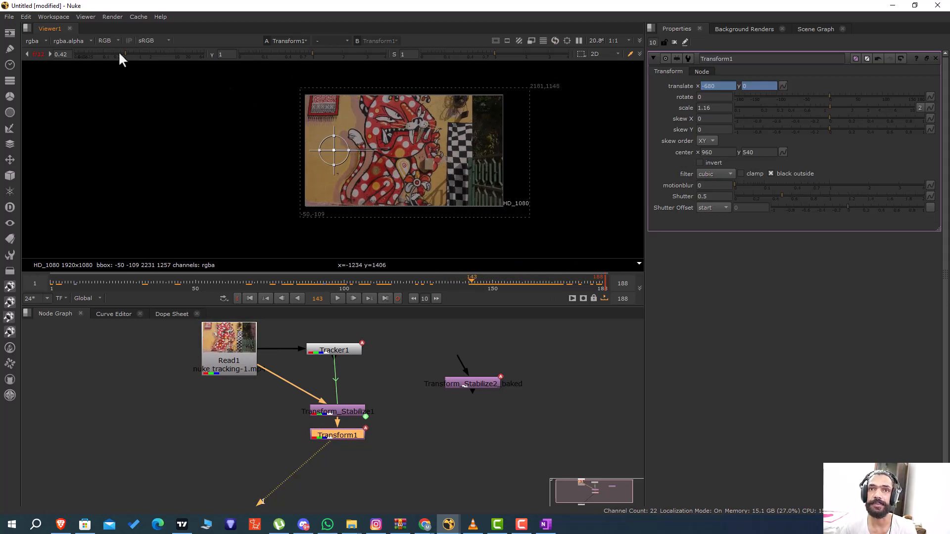
Split the viewer pane horizontally to make an empty pane beside Viewer1 and recenter the image.
right_click(43, 28)
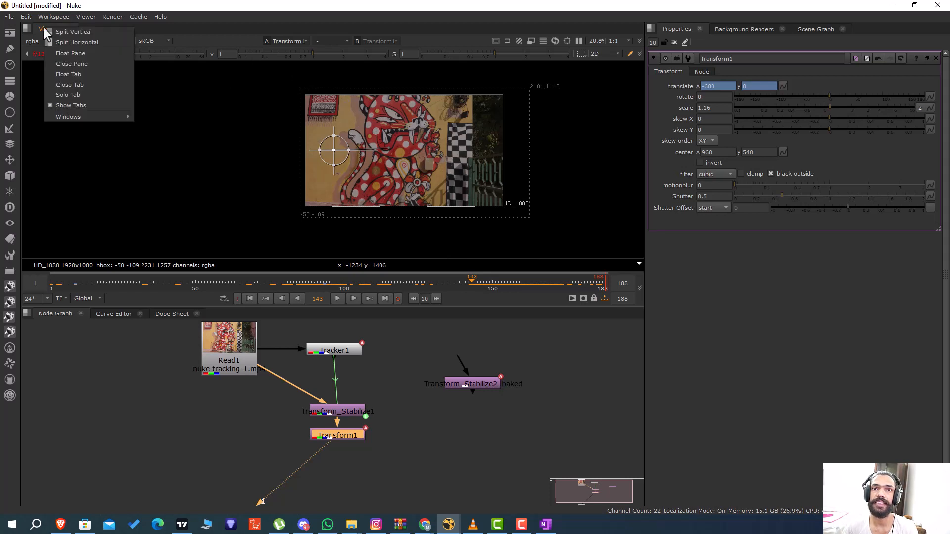
click(69, 44)
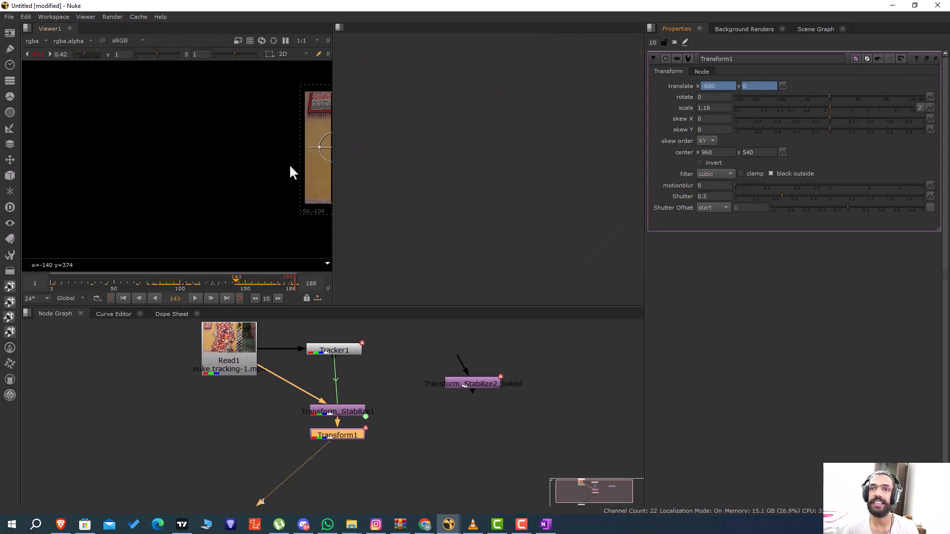
middle_drag(280, 161, 48, 174)
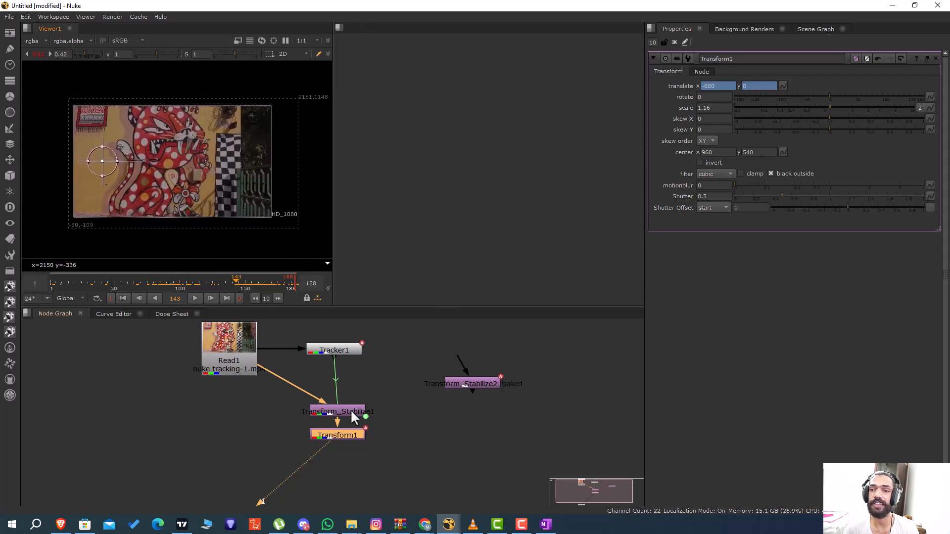
Move the Viewer1 node directly below Transform1 in the node graph.
scroll(298, 467, down, 1)
scroll(322, 475, down, 2)
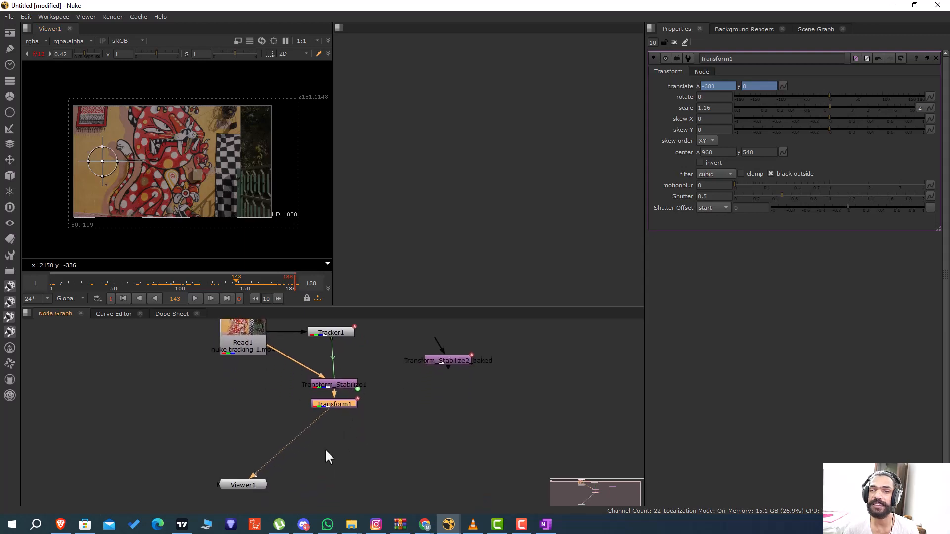
drag(260, 484, 344, 439)
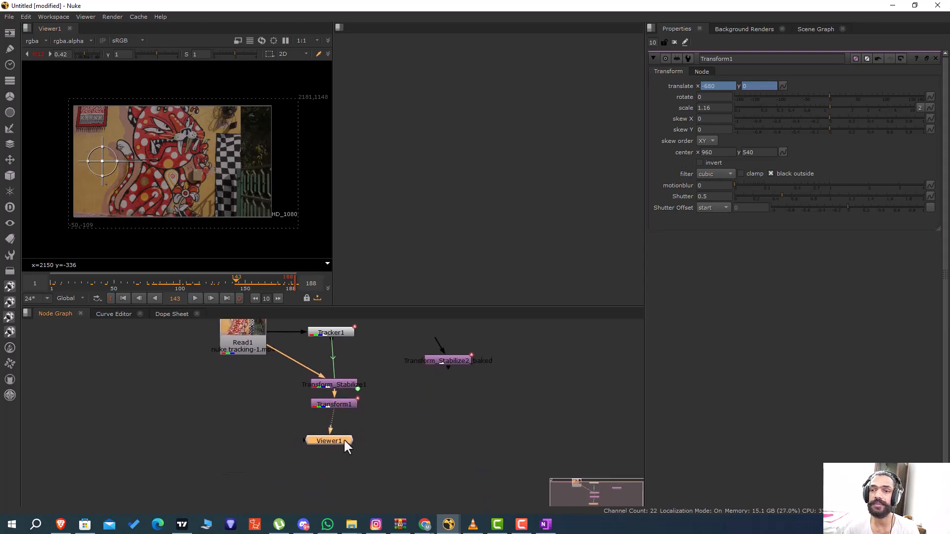
click(396, 422)
scroll(396, 422, down, 1)
middle_drag(396, 422, 393, 452)
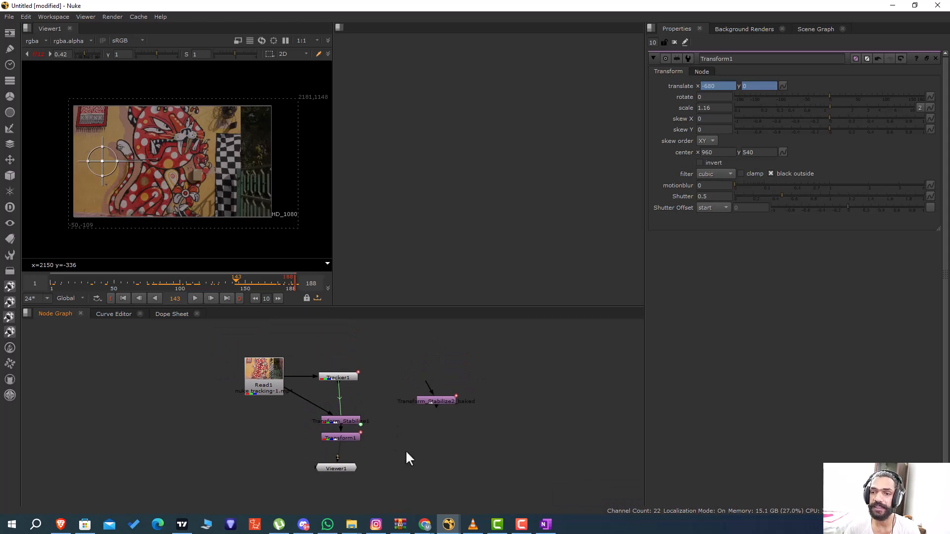
Add a second Viewer node and place its view in the empty pane beside Viewer1.
key(Tab)
text(v)
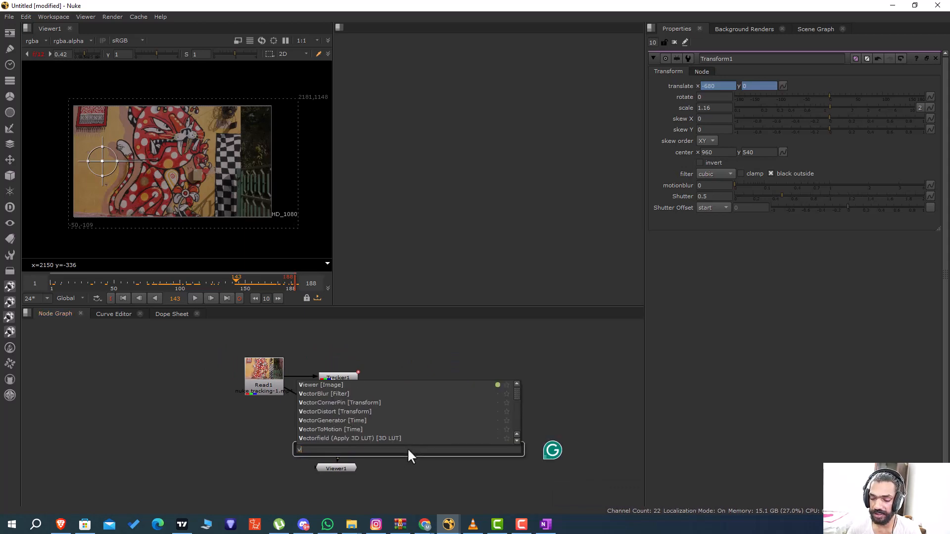
text(iewe)
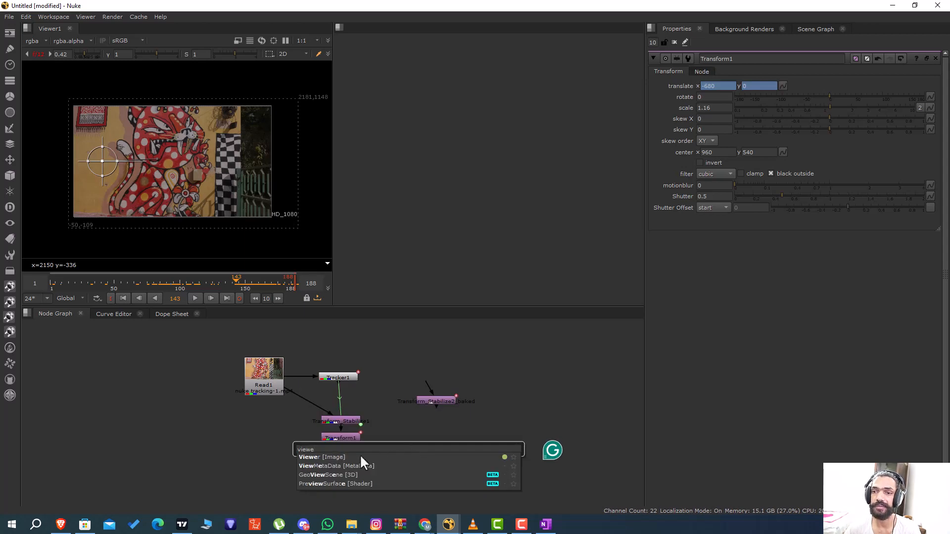
click(336, 457)
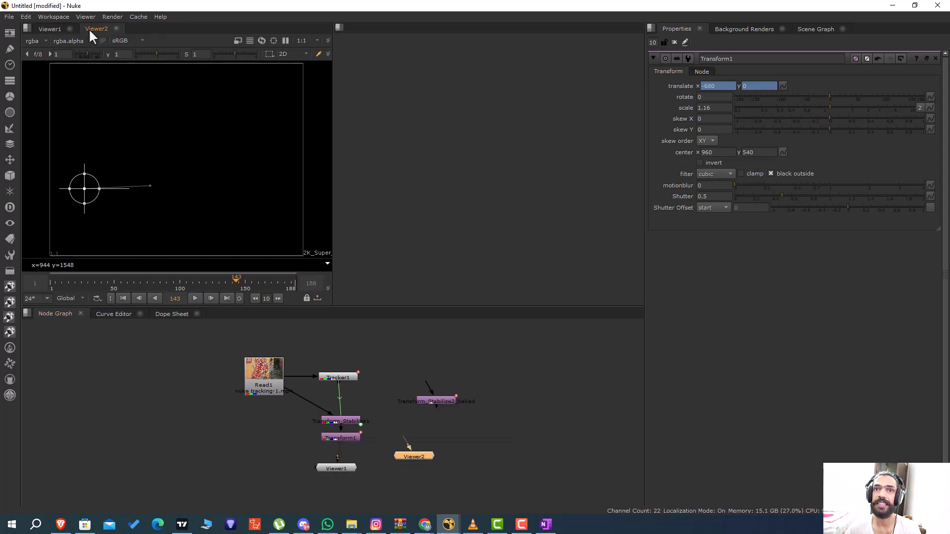
drag(320, 31, 372, 29)
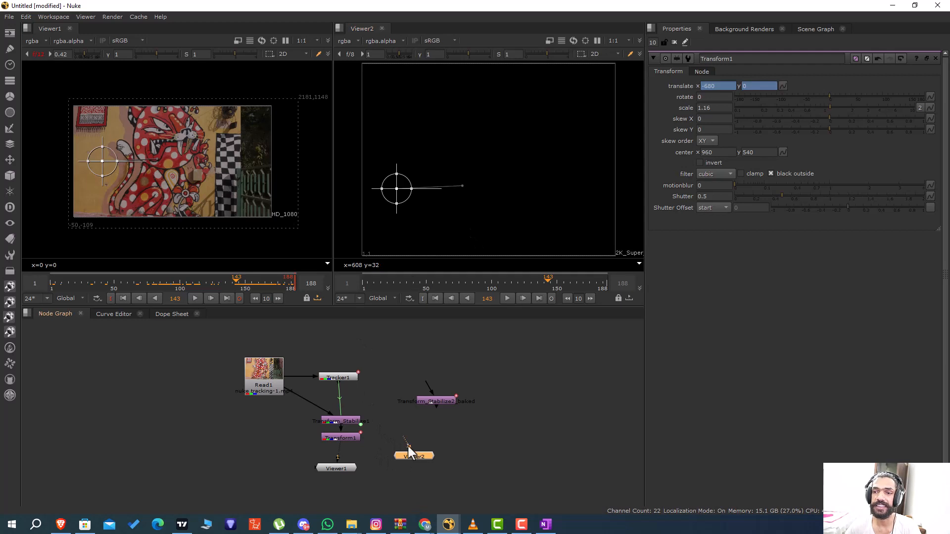
Connect Viewer2 to Transform1 and Viewer1 to Read1 so the stabilized and original shots show side by side.
drag(406, 447, 300, 443)
drag(386, 453, 341, 456)
drag(265, 411, 260, 387)
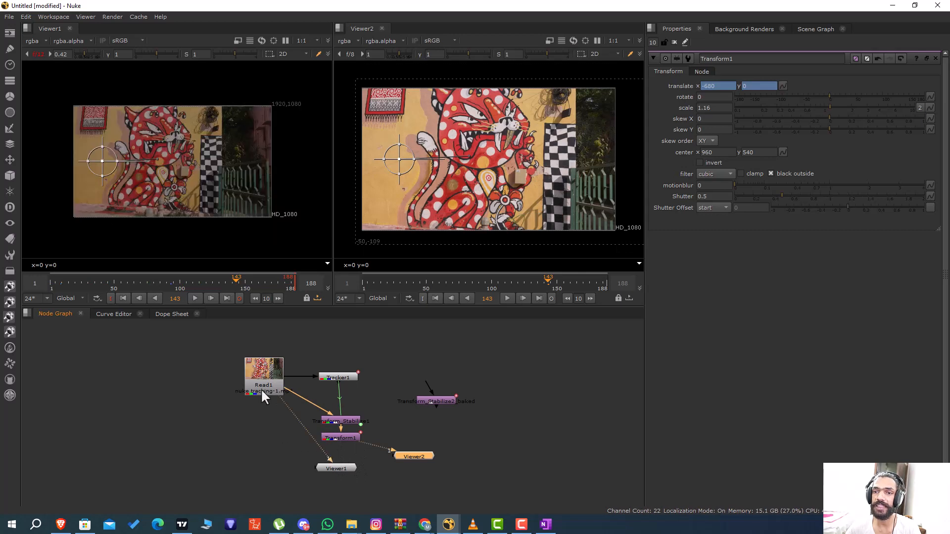
drag(330, 469, 297, 468)
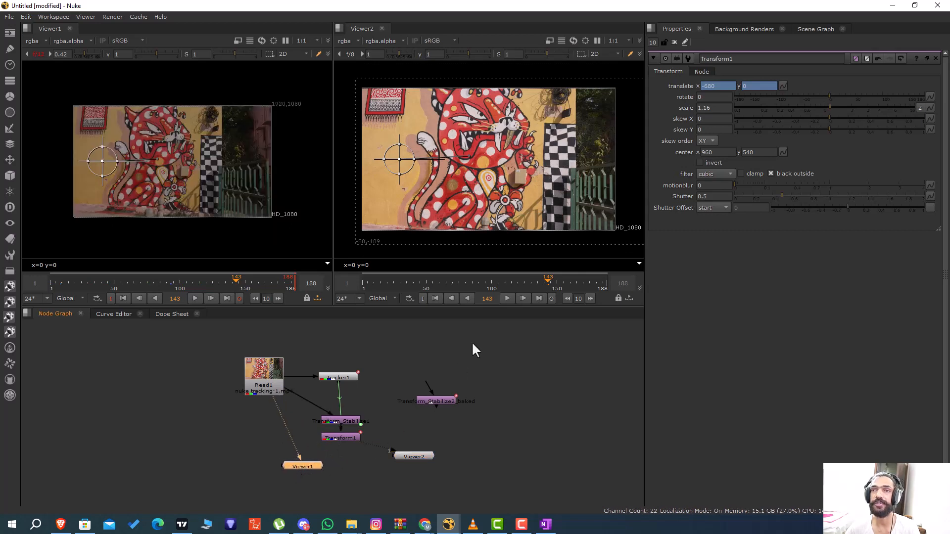
scroll(481, 204, down, 1)
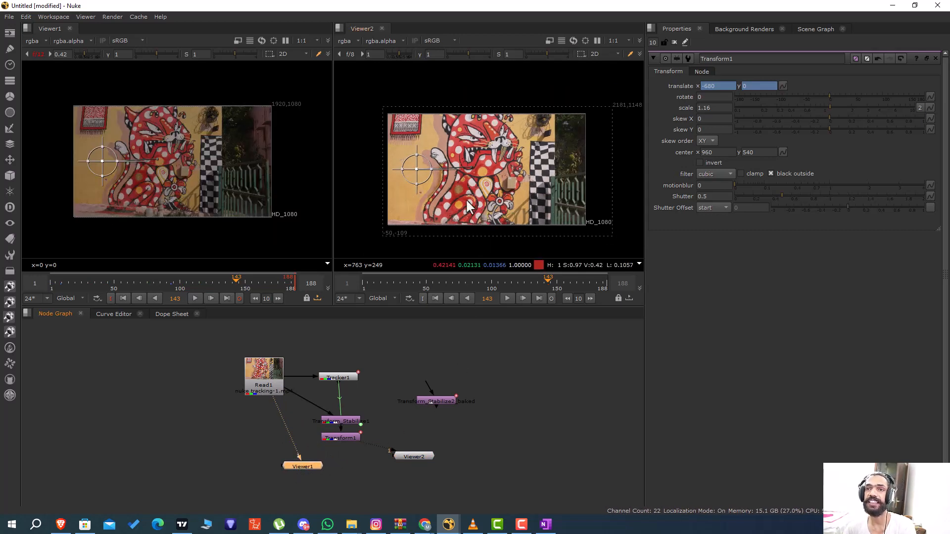
click(387, 363)
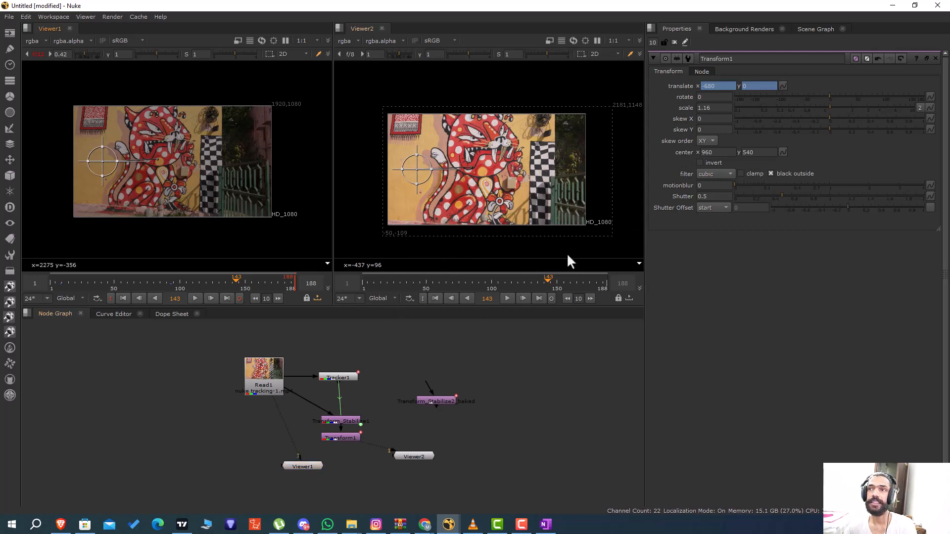
Play the original and stabilized shots side by side for comparison, with Transform1's properties closed.
click(193, 298)
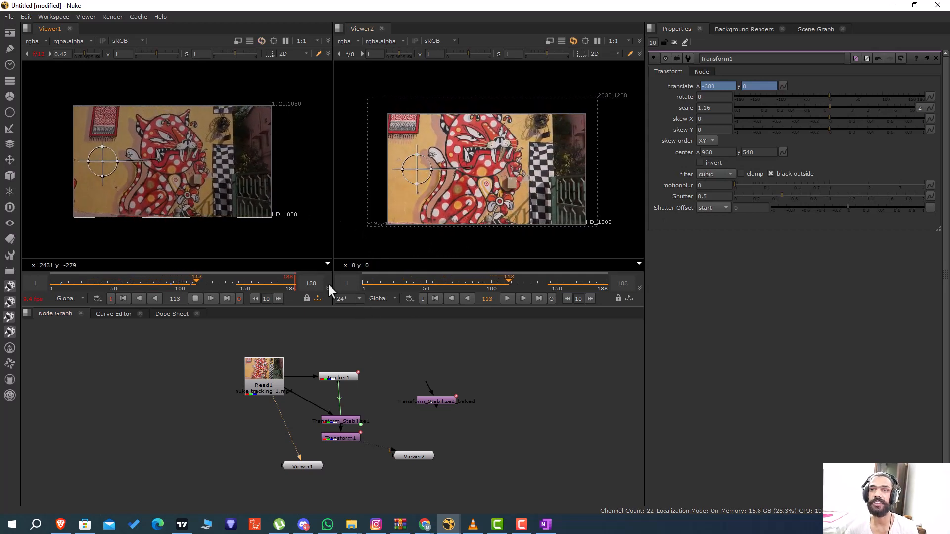
click(195, 298)
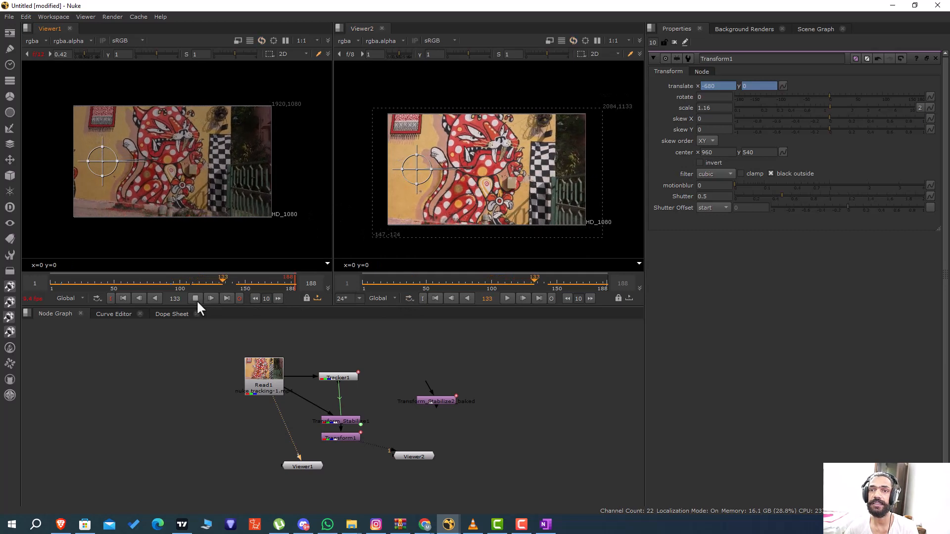
click(673, 43)
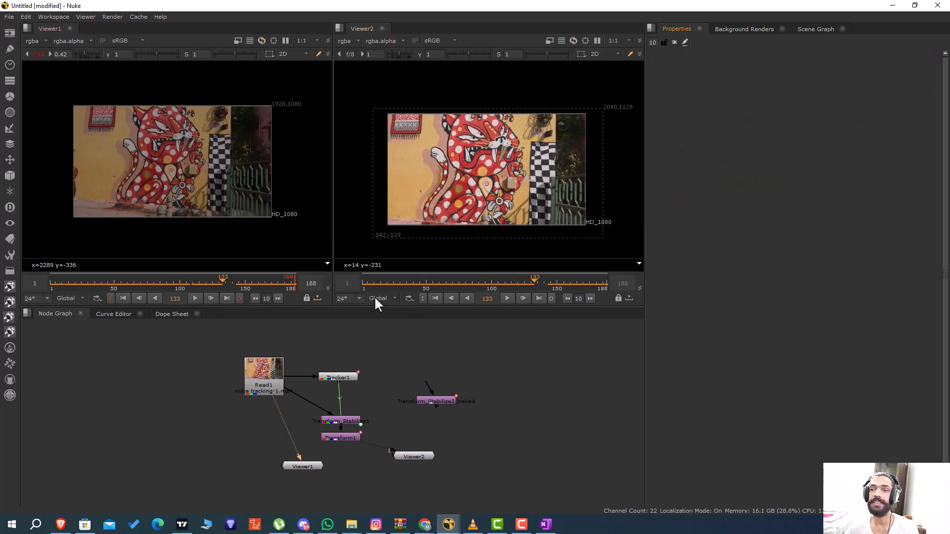
click(193, 299)
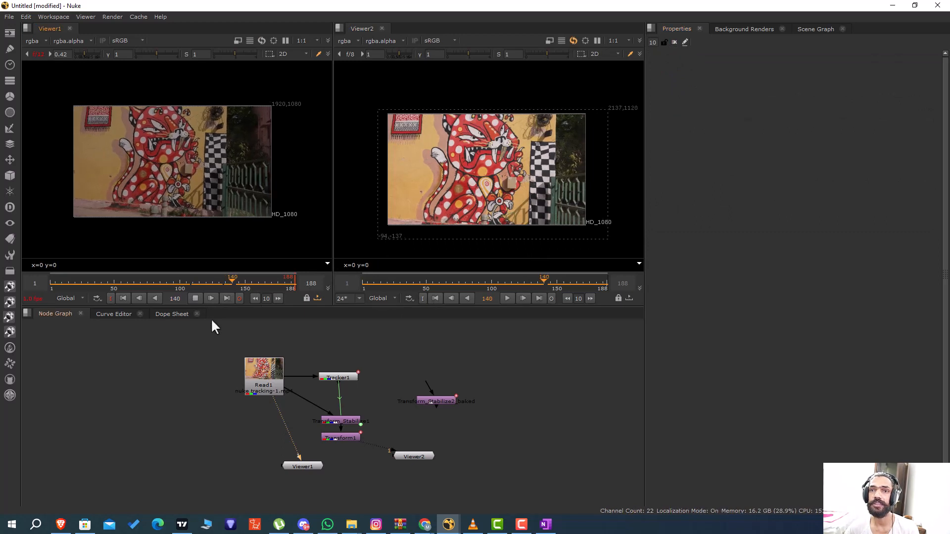
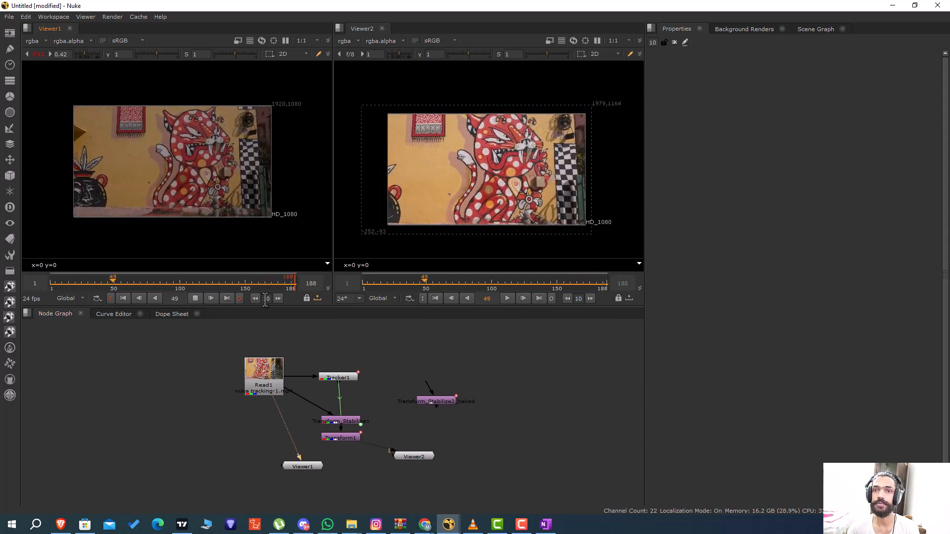
click(196, 298)
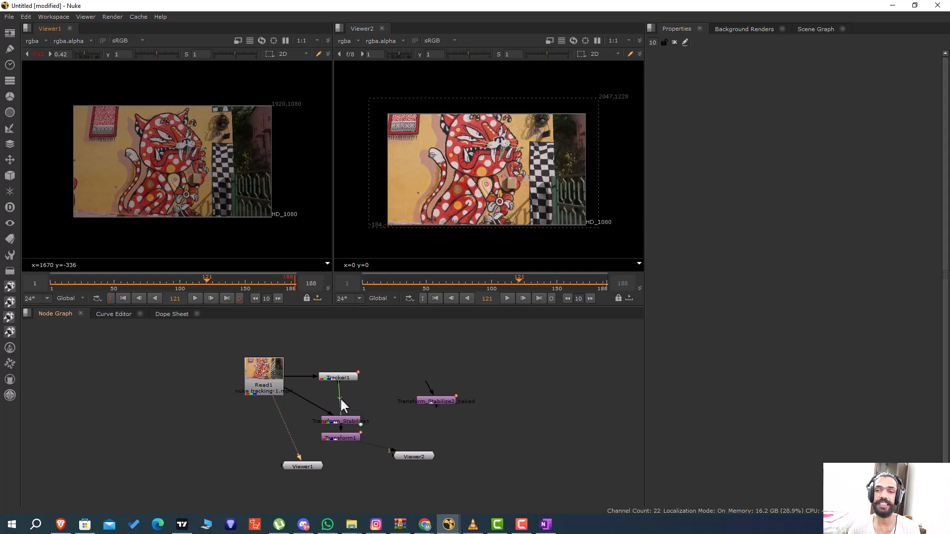
Move Transform_Stabilize2_baked aside and export a Transform (match-move) node from Tracker1.
click(443, 403)
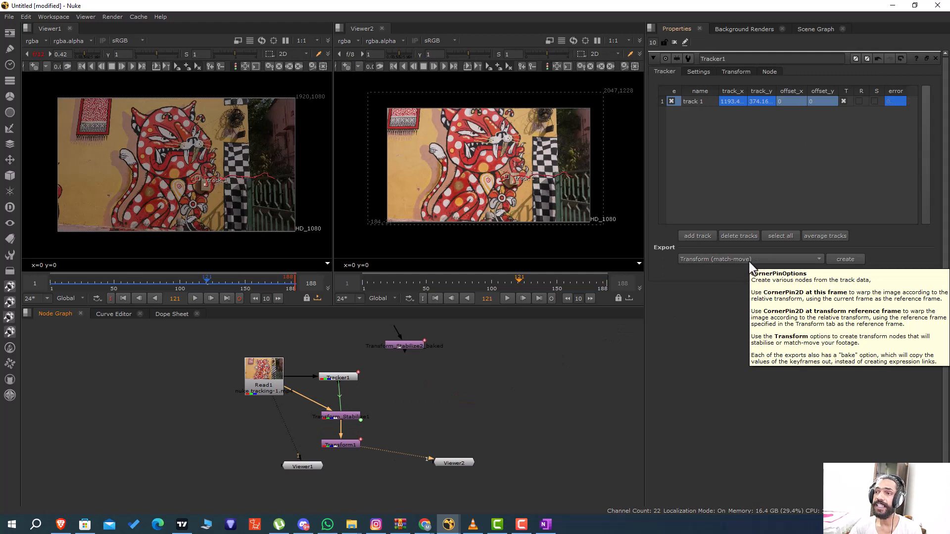
click(751, 262)
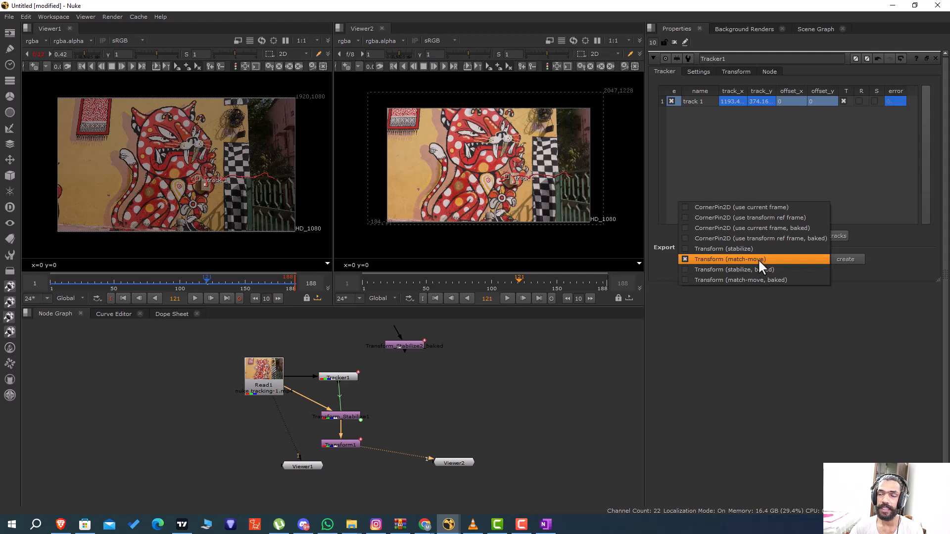
click(761, 267)
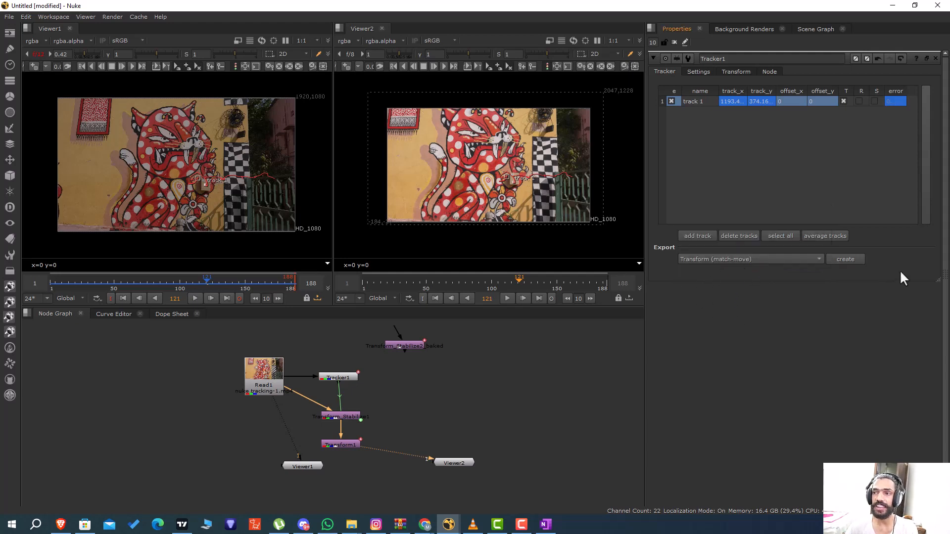
click(847, 261)
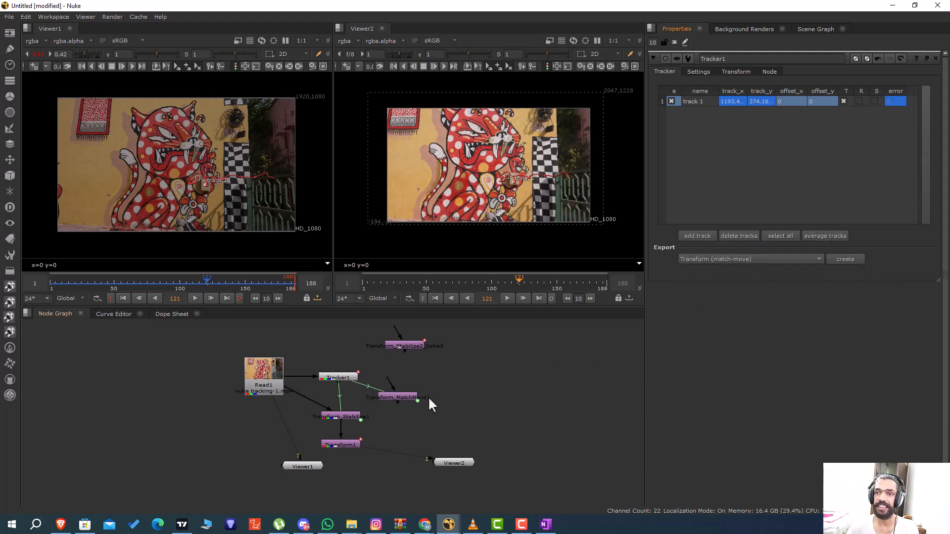
Move the Transform_MatchMove1 node into open space away from the Tracker1 and stabilize branch.
drag(406, 396, 447, 390)
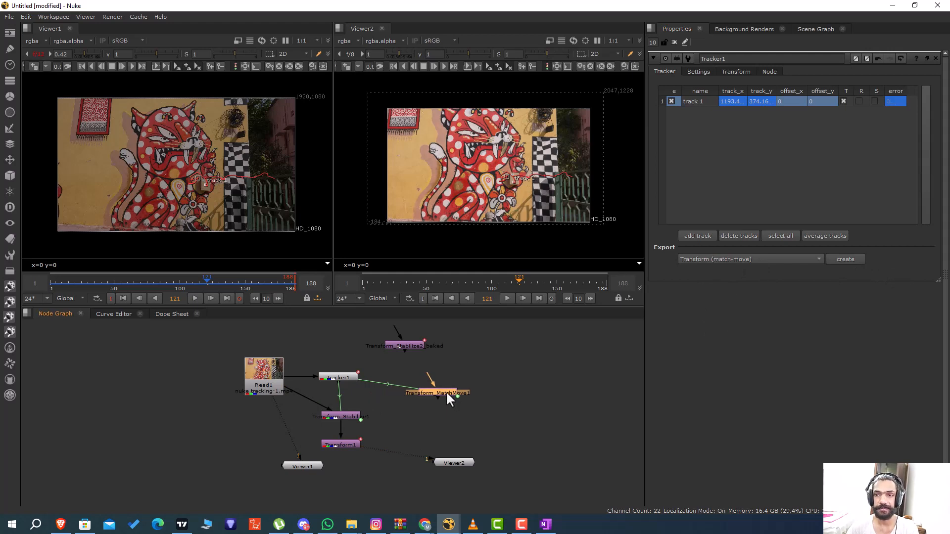
drag(446, 391, 469, 408)
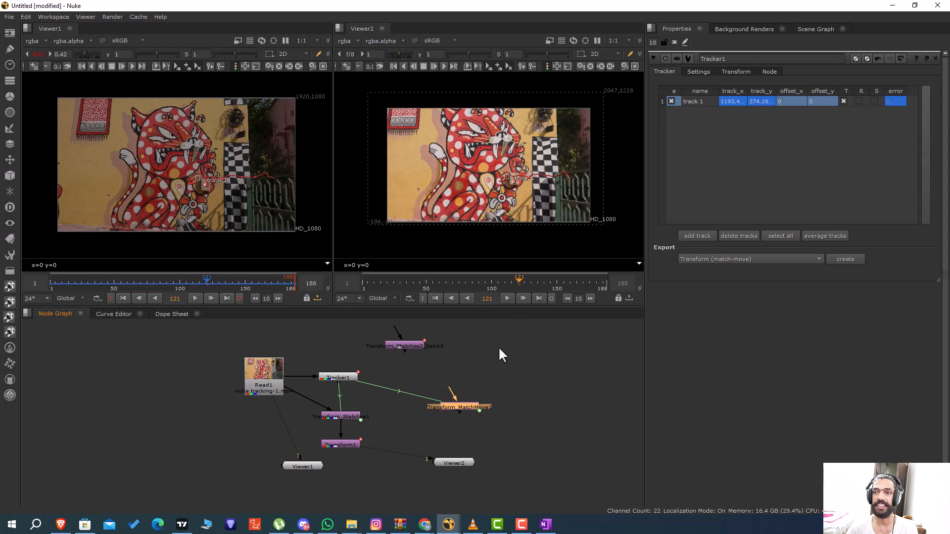
click(469, 365)
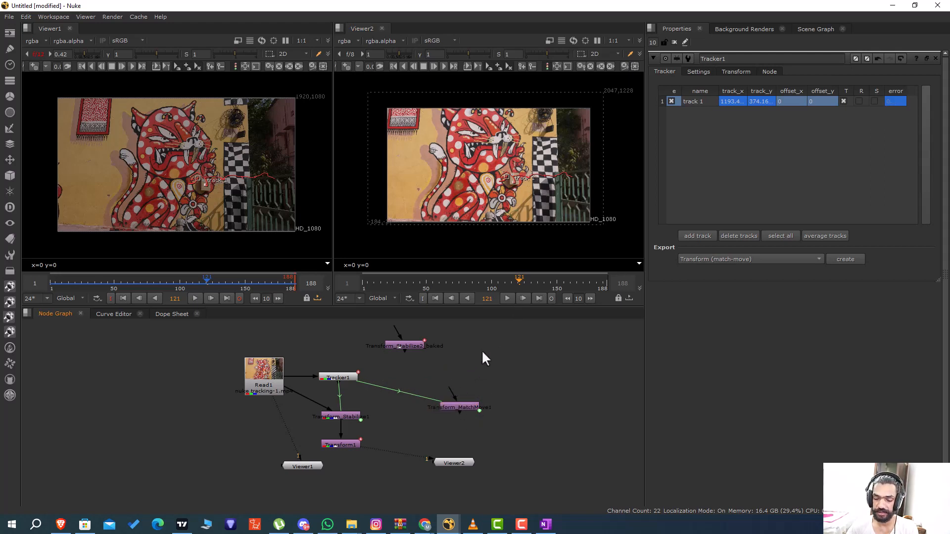
Add a ColorWheel node above Transform_MatchMove1 and set its format to HD_1080 1920x1080.
key(Tab)
text(c)
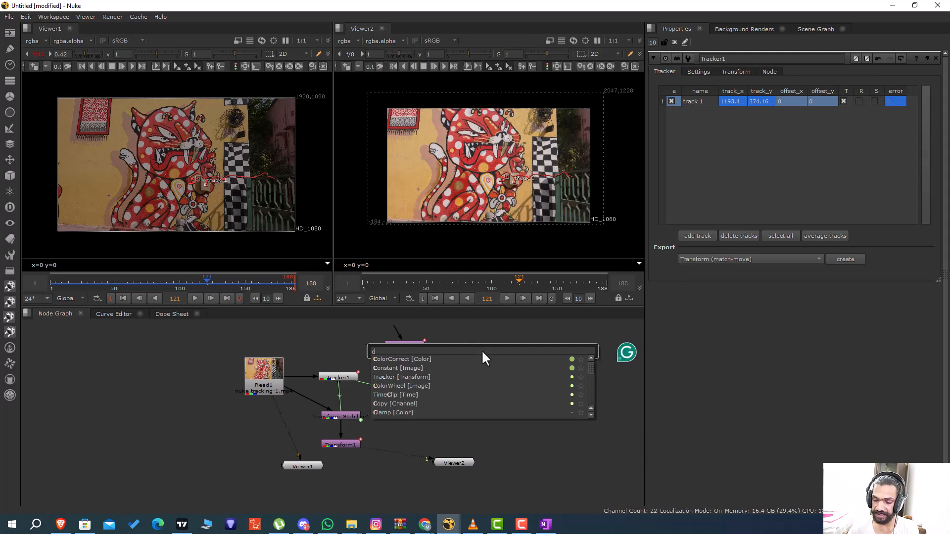
text(olorw)
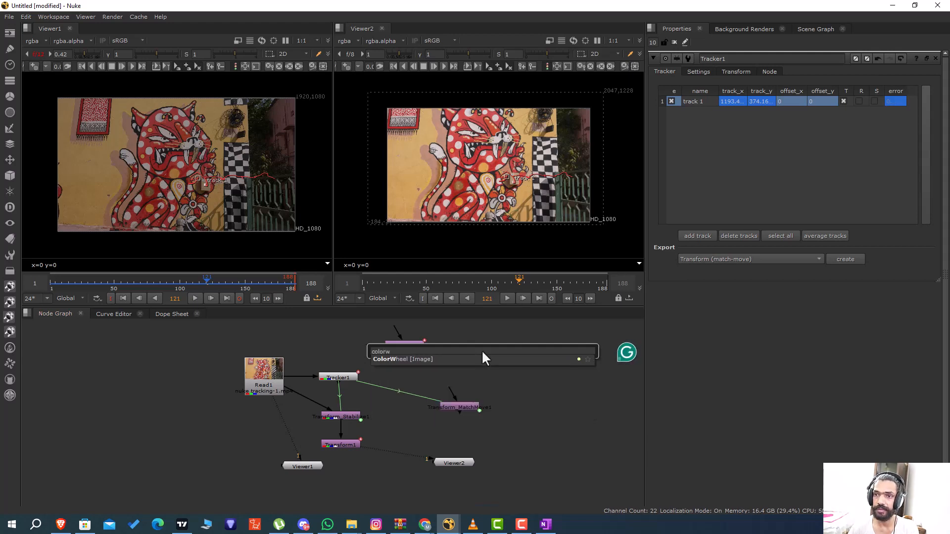
key(Escape)
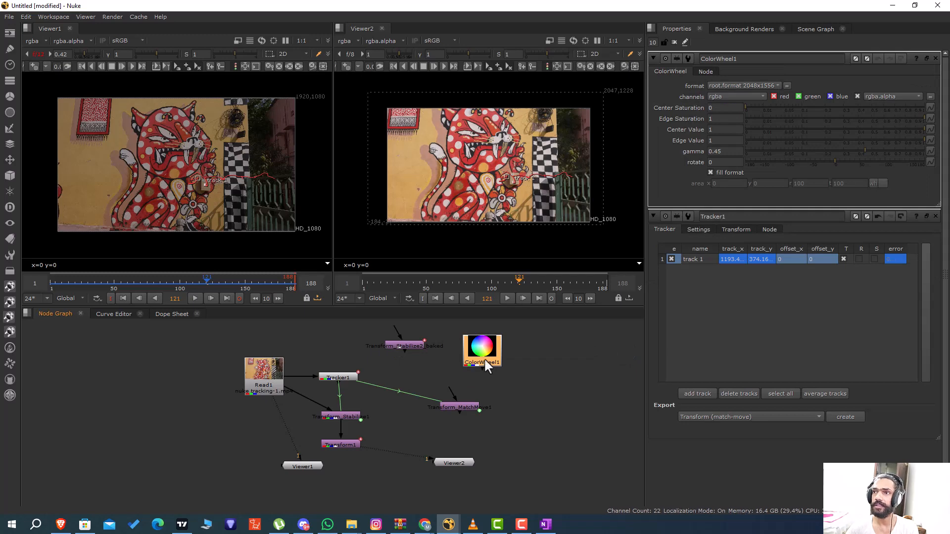
click(772, 84)
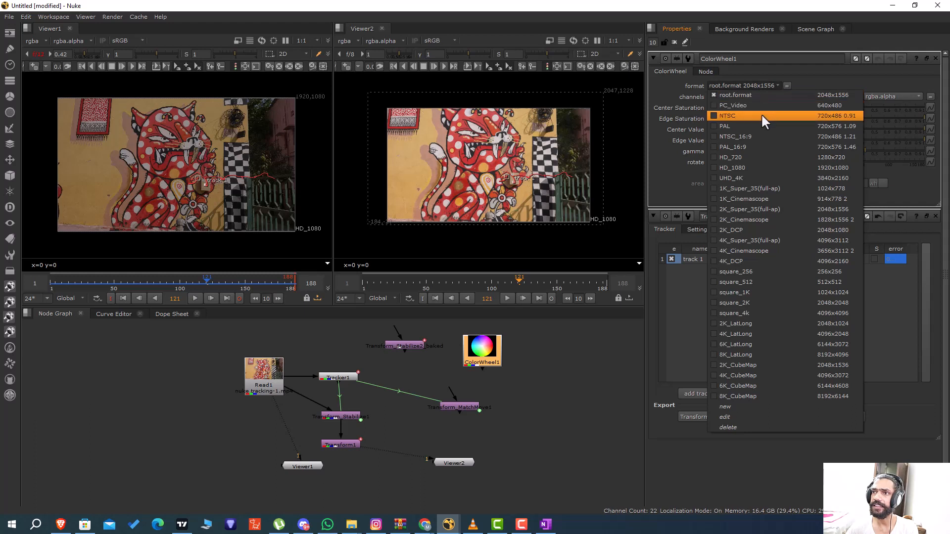
click(754, 166)
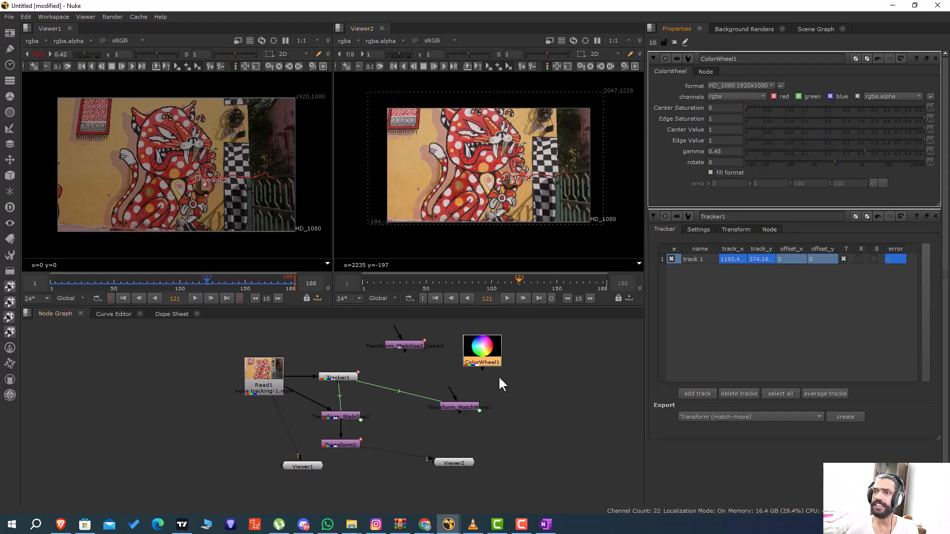
click(539, 355)
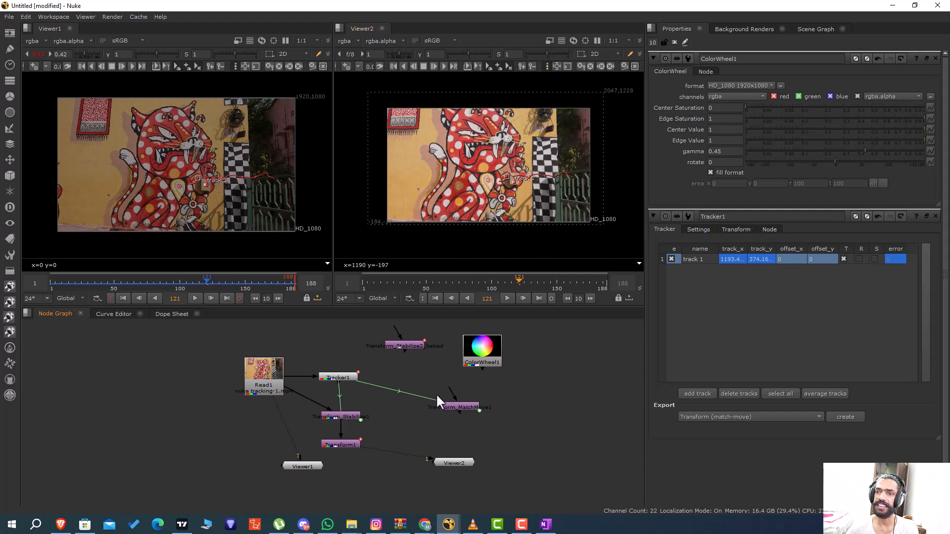
Connect Transform_MatchMove1's input to ColorWheel1 and view the match-moved wheel in Viewer2.
drag(445, 386, 507, 340)
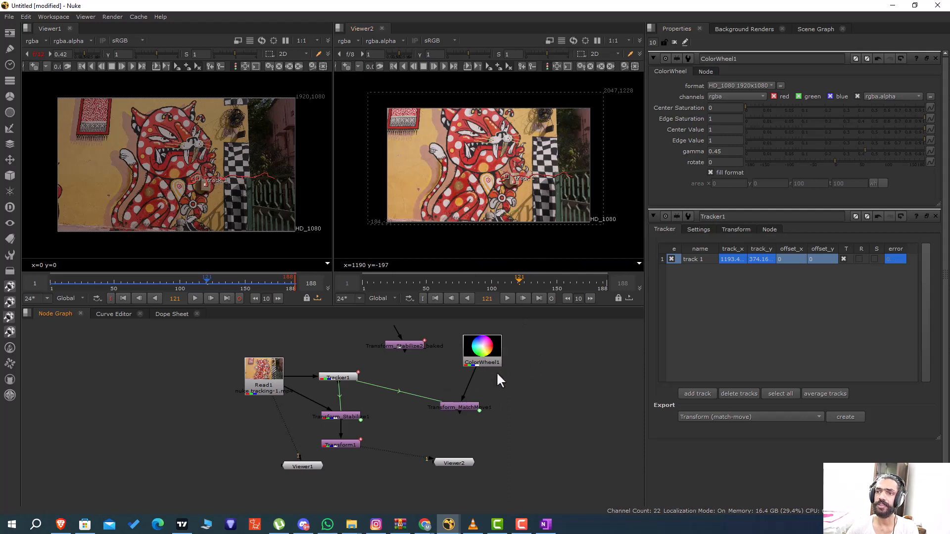
click(466, 407)
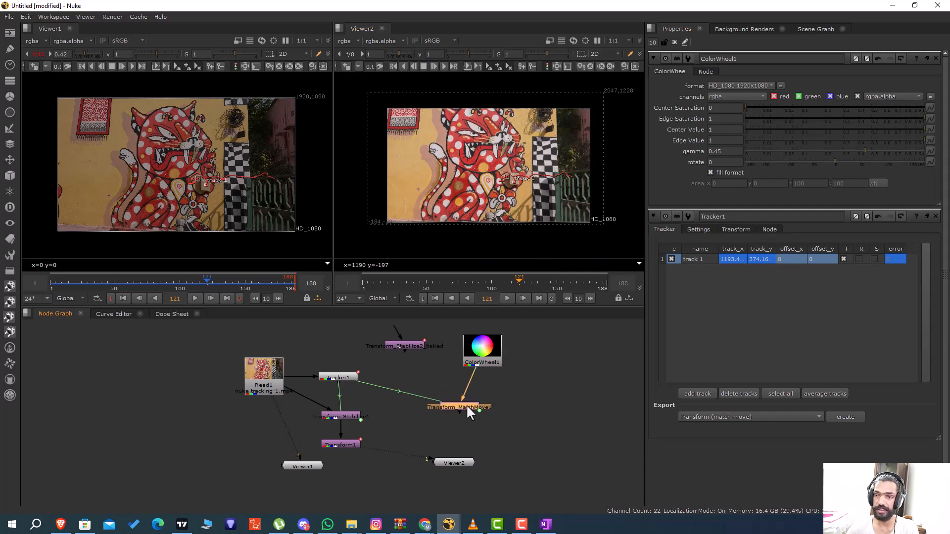
key(1)
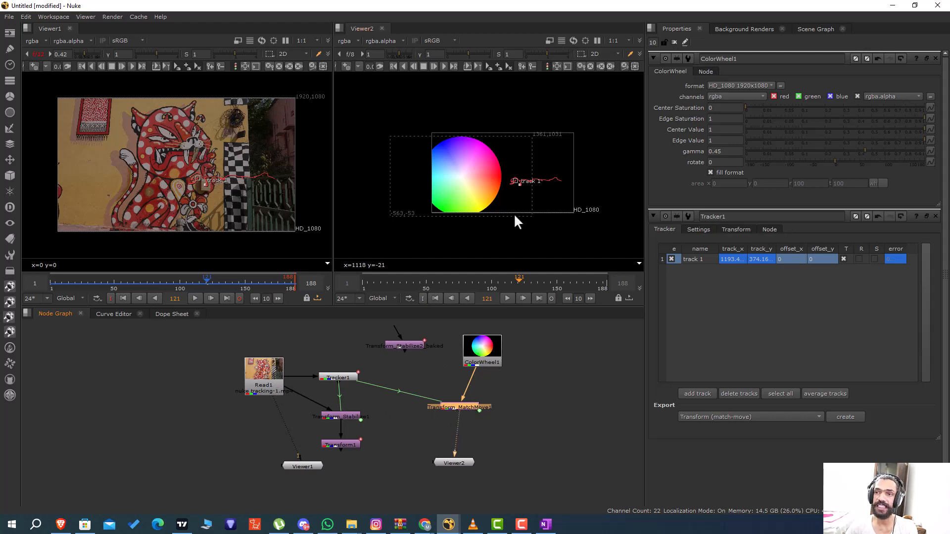
Add a Merge node joining Read1 and Transform_MatchMove1, and connect Viewer2 to it.
click(447, 423)
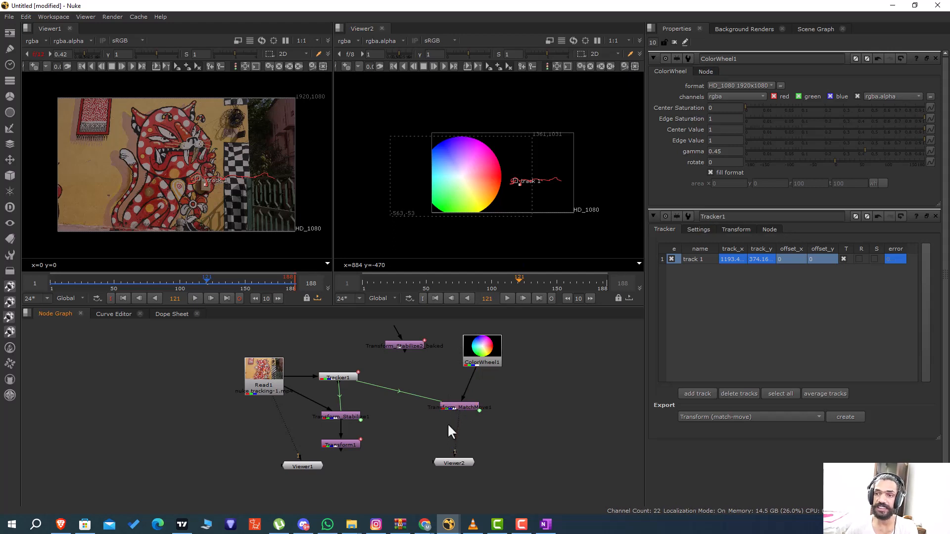
key(Tab)
text(me)
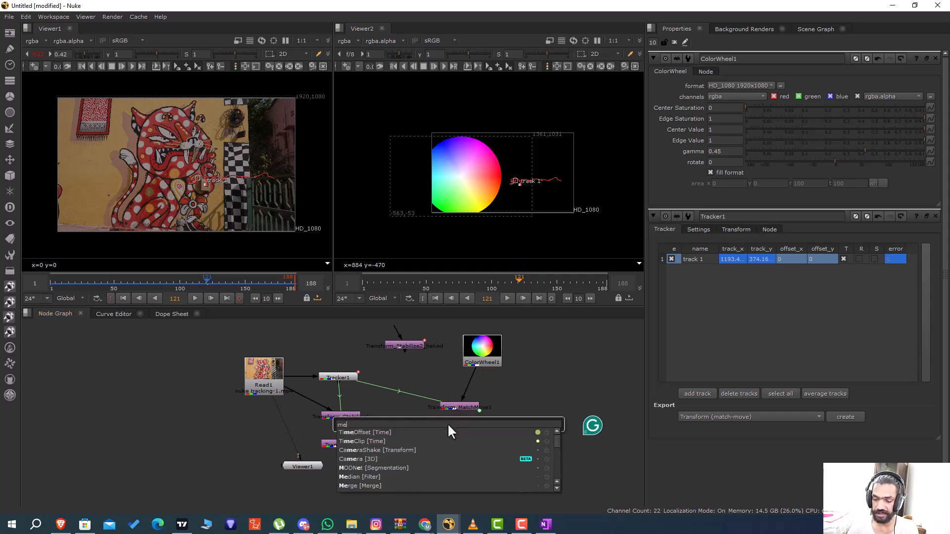
text(rg)
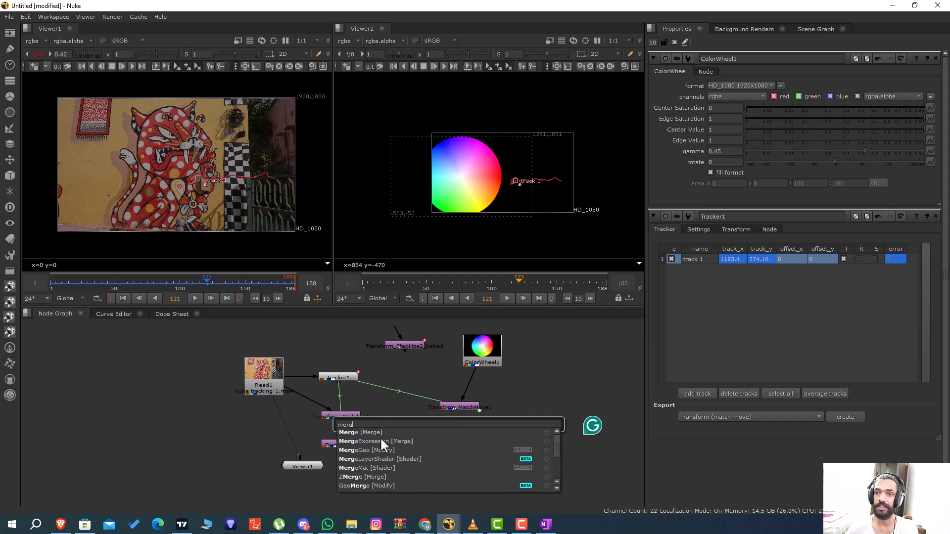
click(381, 429)
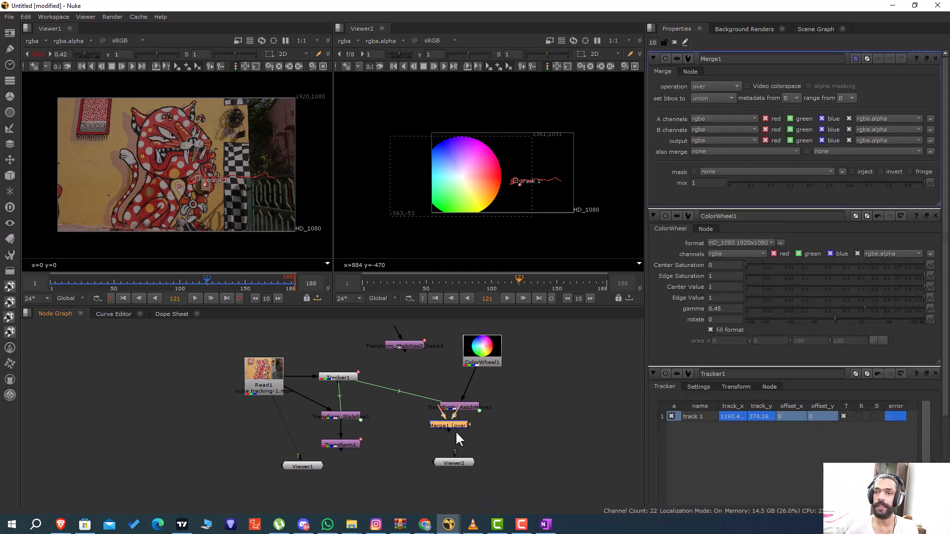
drag(452, 423, 274, 384)
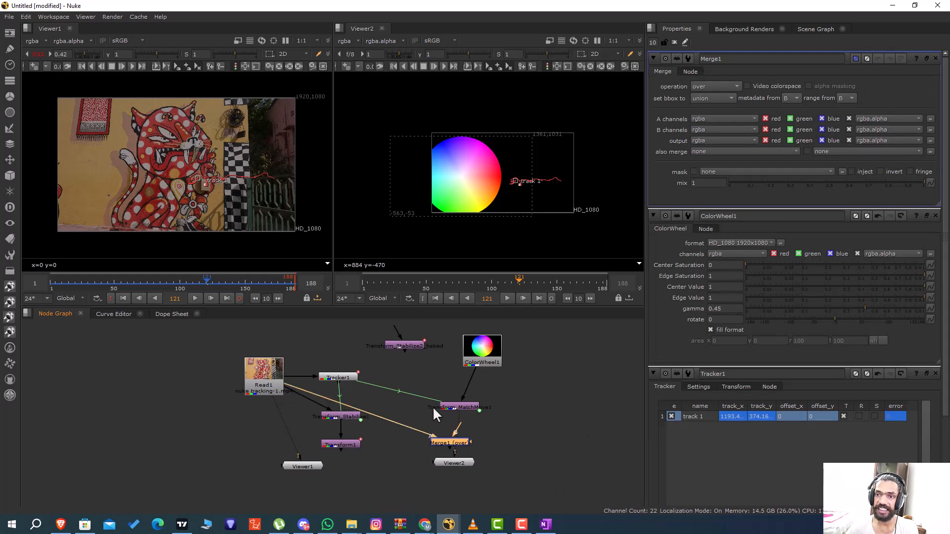
drag(458, 405, 459, 405)
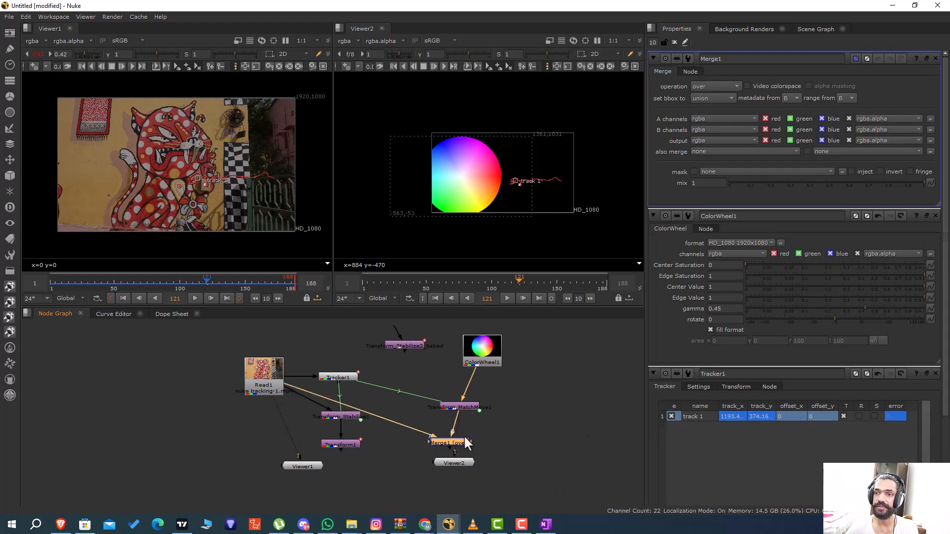
mouse_move(455, 454)
mouse_down()
mouse_move(461, 440)
mouse_move(452, 442)
mouse_up()
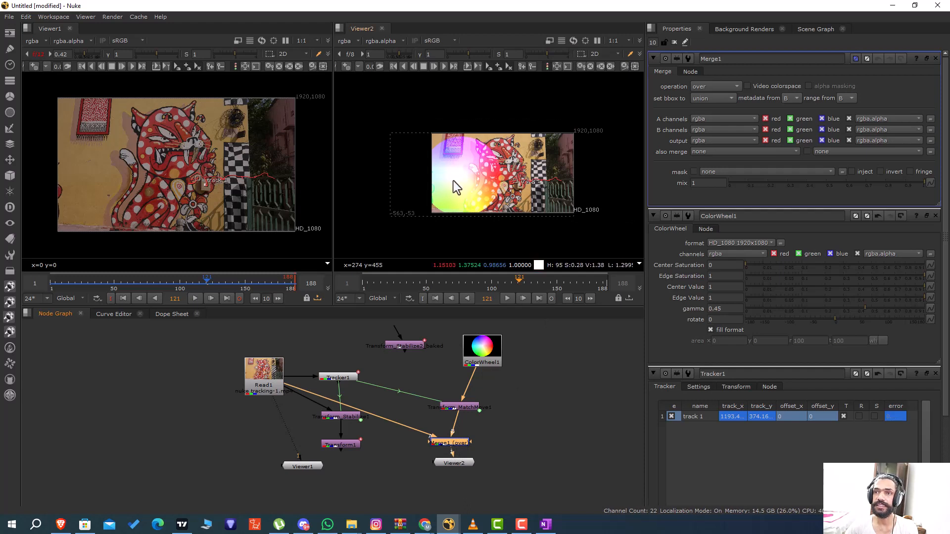
Add a Transform after ColorWheel1, scale the wheel to 0.355 and translate it to about x -75, y 315.
click(488, 339)
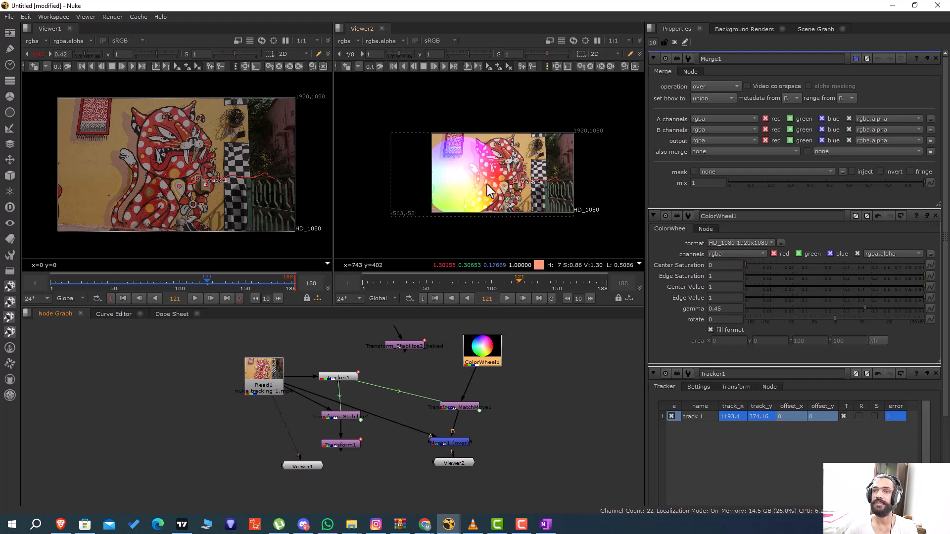
double_click(487, 344)
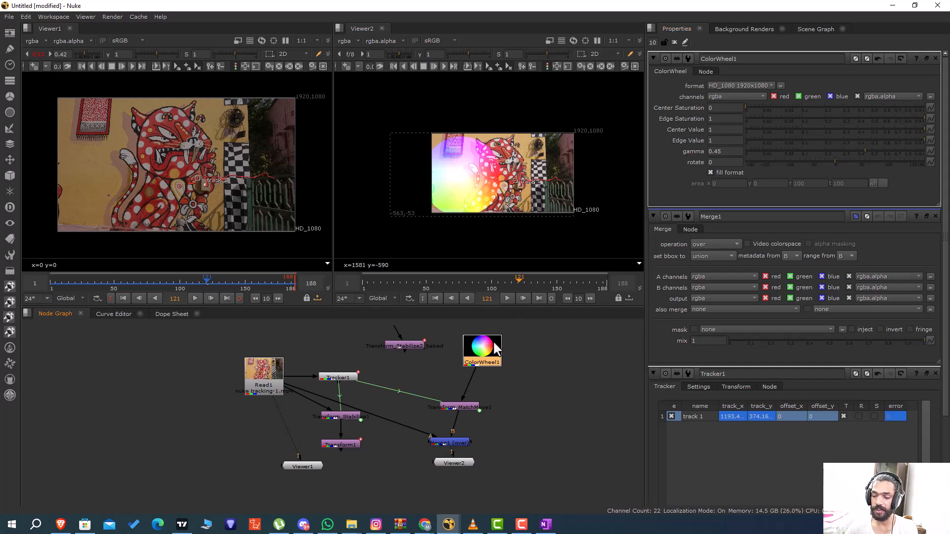
key(t)
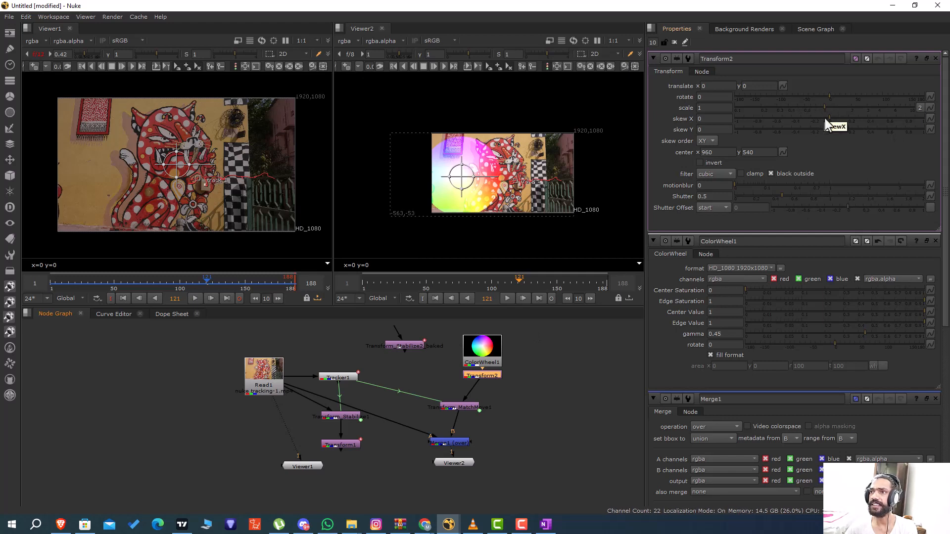
drag(821, 108, 792, 108)
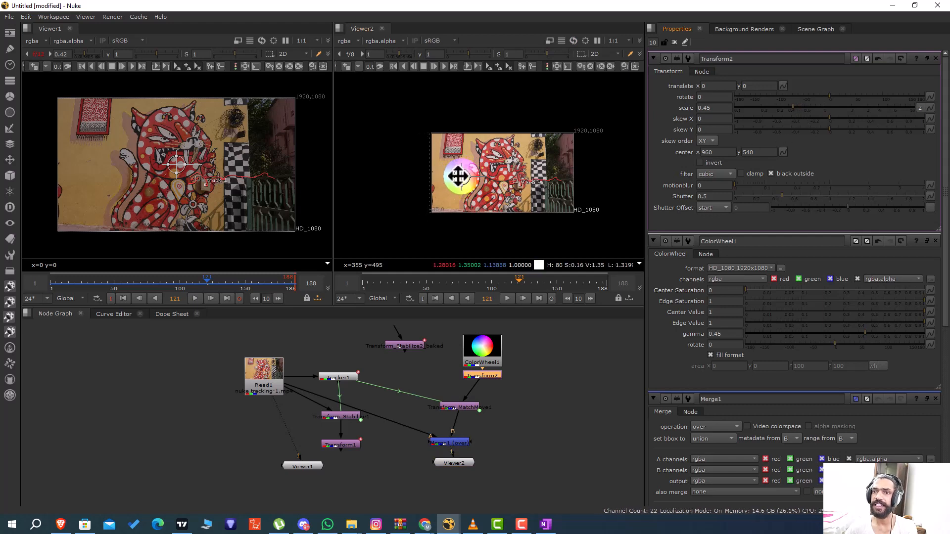
drag(458, 178, 455, 153)
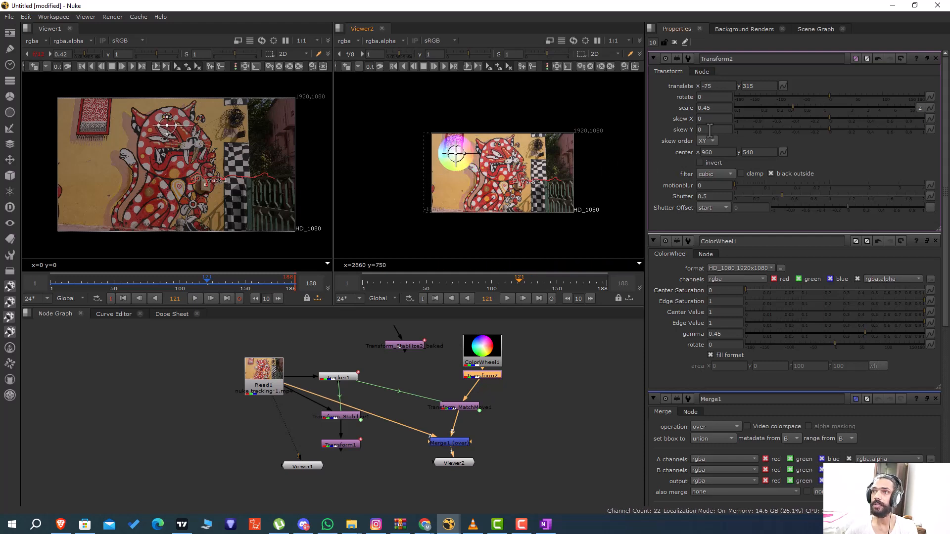
click(788, 107)
drag(790, 114, 786, 115)
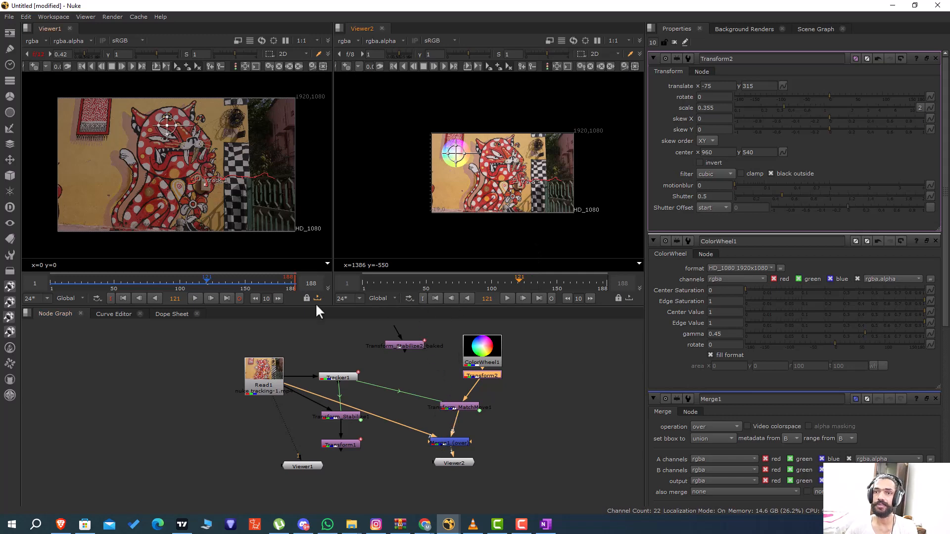
Play both viewers, with the merged shot fitted in Viewer2, to check how the color wheel follows the wall.
click(195, 298)
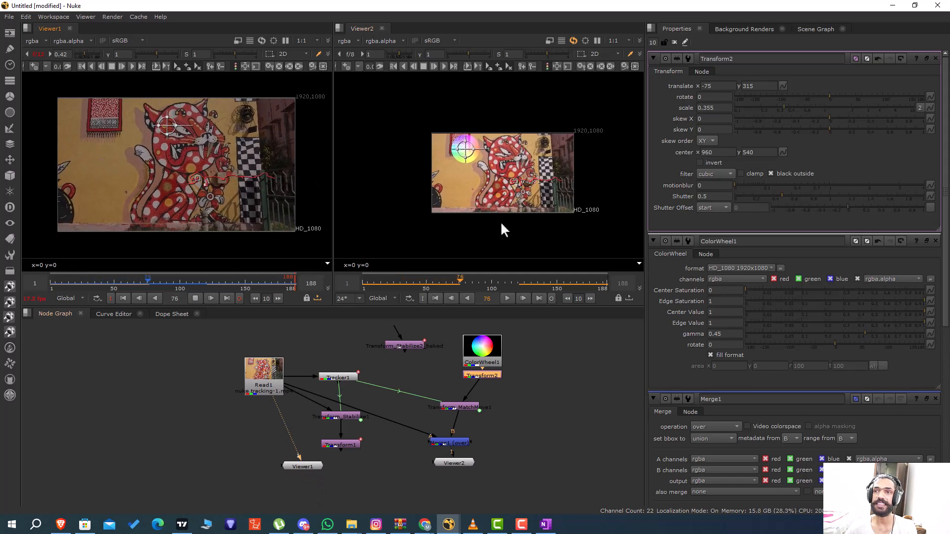
key(f)
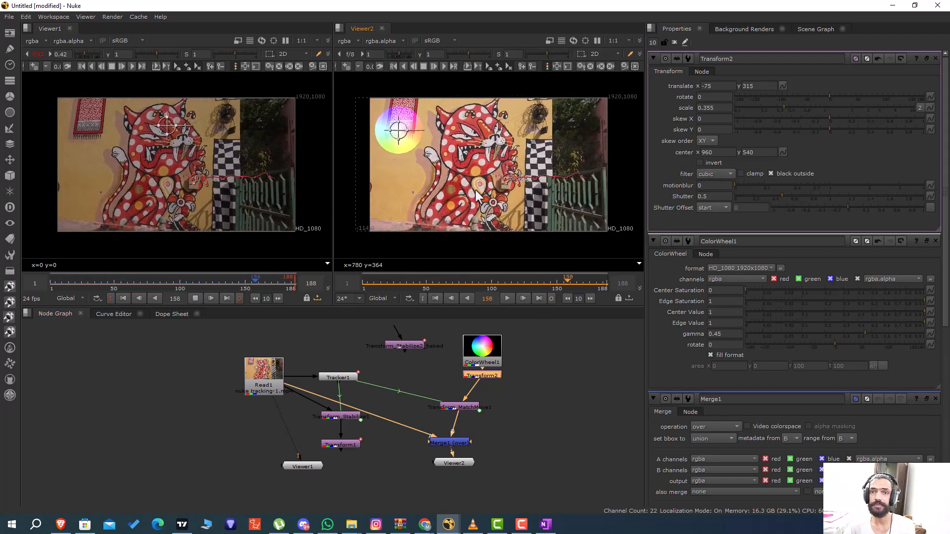
click(388, 444)
key(F10)
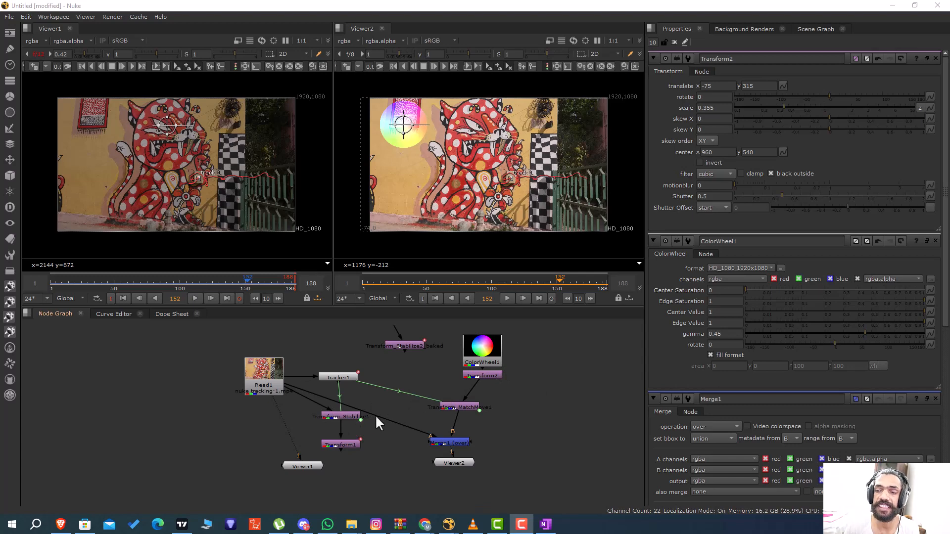
Disconnect Transform_MatchMove1 from Transform2 and delete the ColorWheel1 and Transform2 nodes.
click(347, 443)
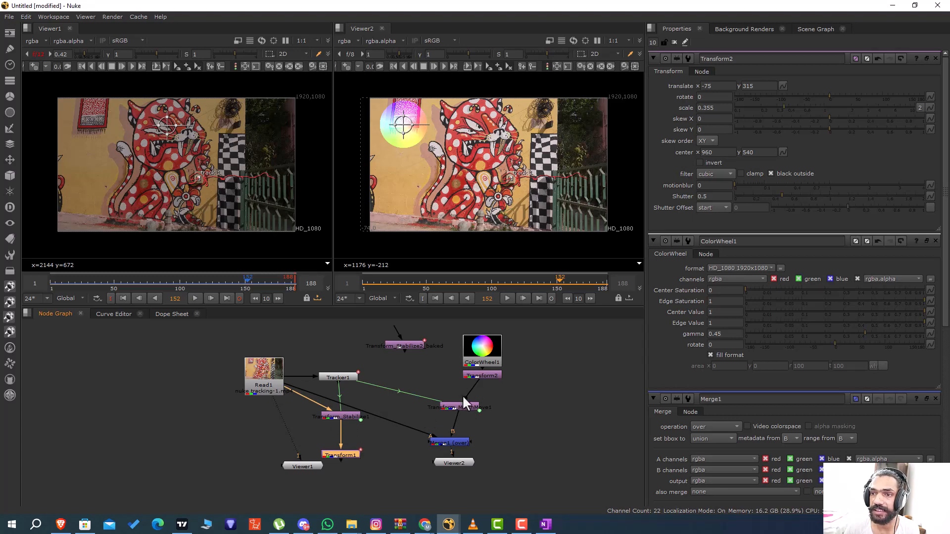
drag(463, 397, 472, 386)
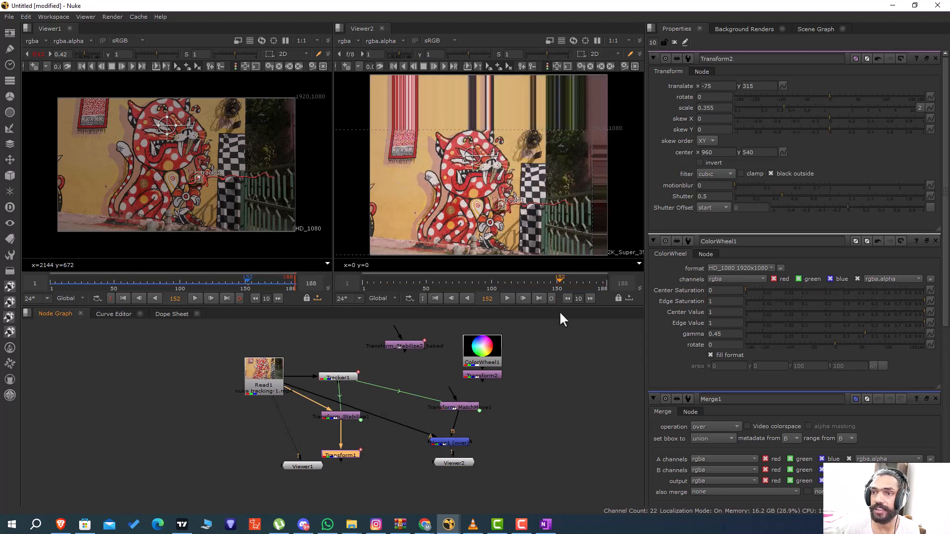
drag(515, 328, 398, 380)
key(Delete)
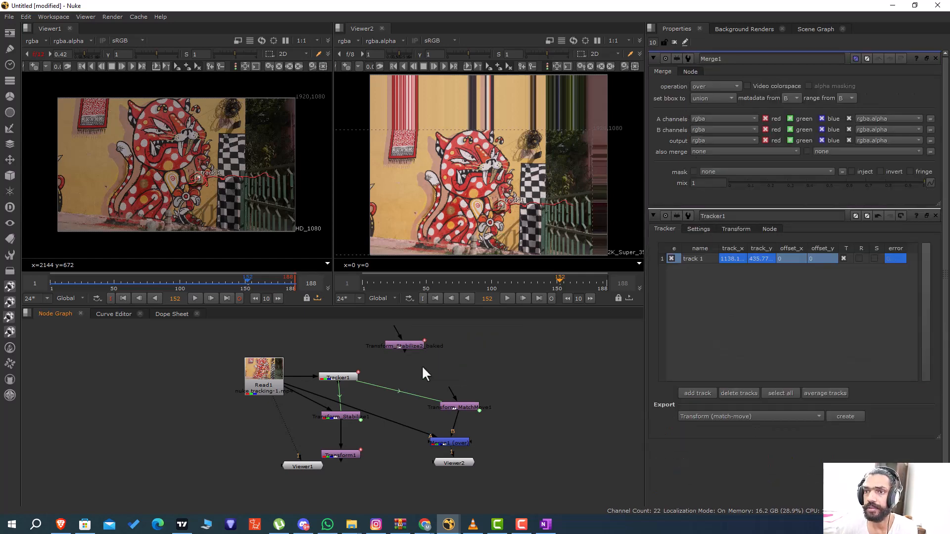
Delete the Transform_Stabilize2_baked and Transform1 nodes, and move Viewer1 aside to make room.
click(390, 347)
key(Delete)
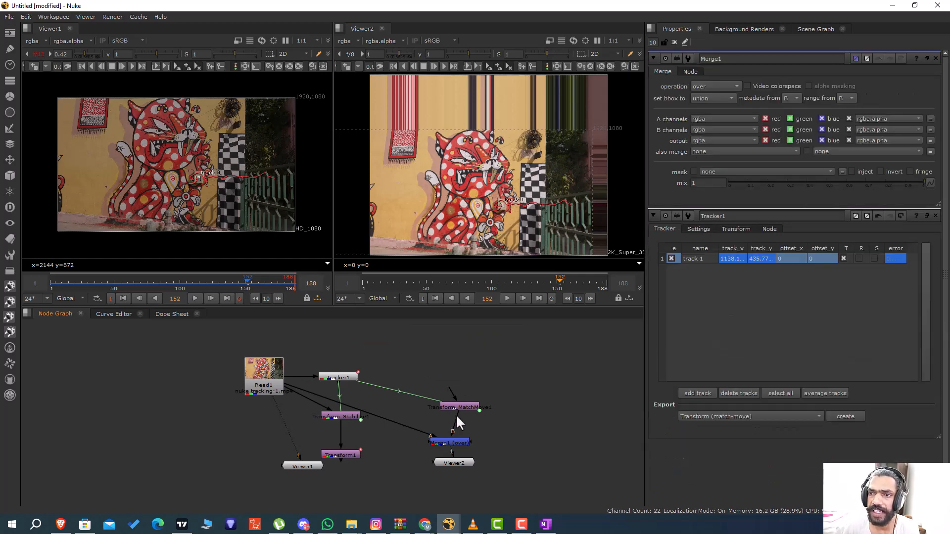
drag(308, 462, 210, 466)
click(342, 456)
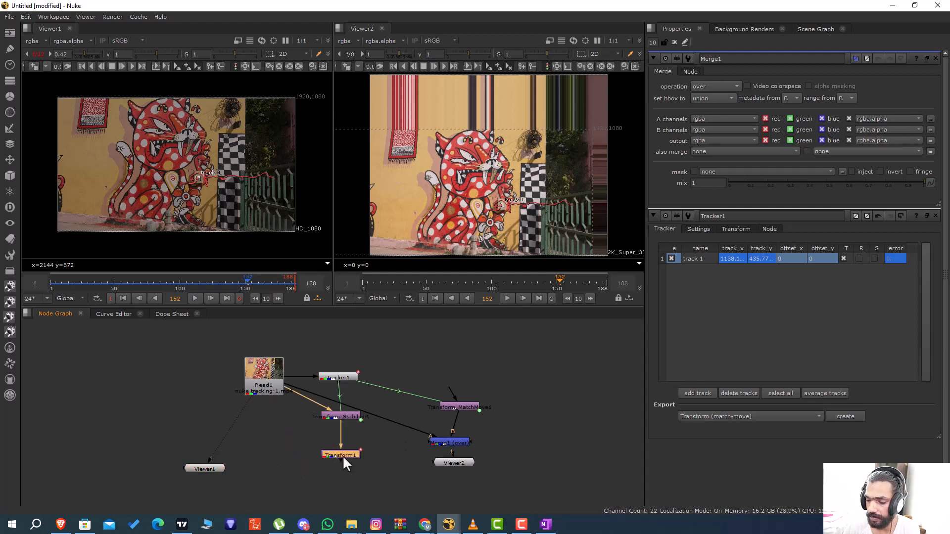
key(Delete)
Move Merge1 below the stabilize branch and place Transform_MatchMove1 between the stabilize transform and Merge1.
drag(452, 440, 364, 474)
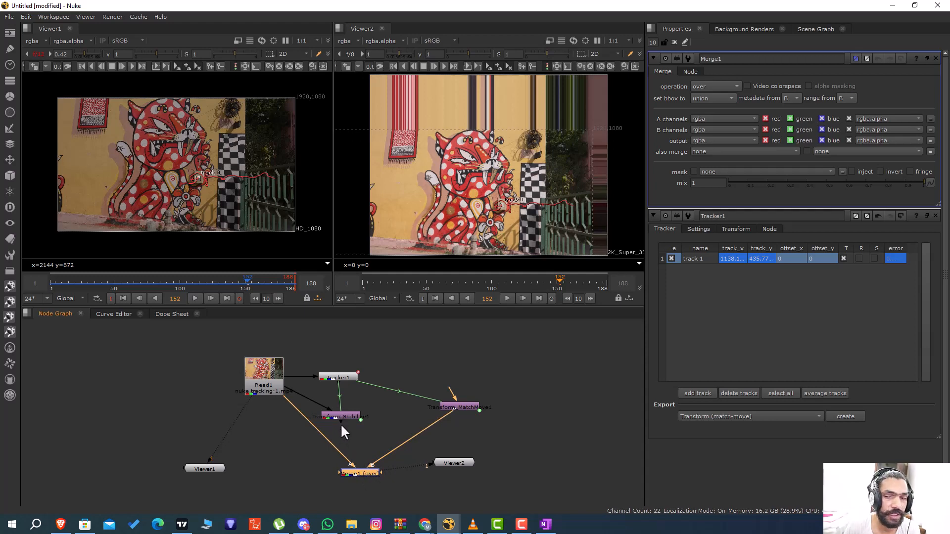
drag(466, 410, 339, 416)
mouse_move(343, 453)
mouse_down()
mouse_move(379, 459)
mouse_move(370, 443)
mouse_move(401, 434)
mouse_move(340, 456)
mouse_up()
drag(344, 414, 372, 414)
click(432, 408)
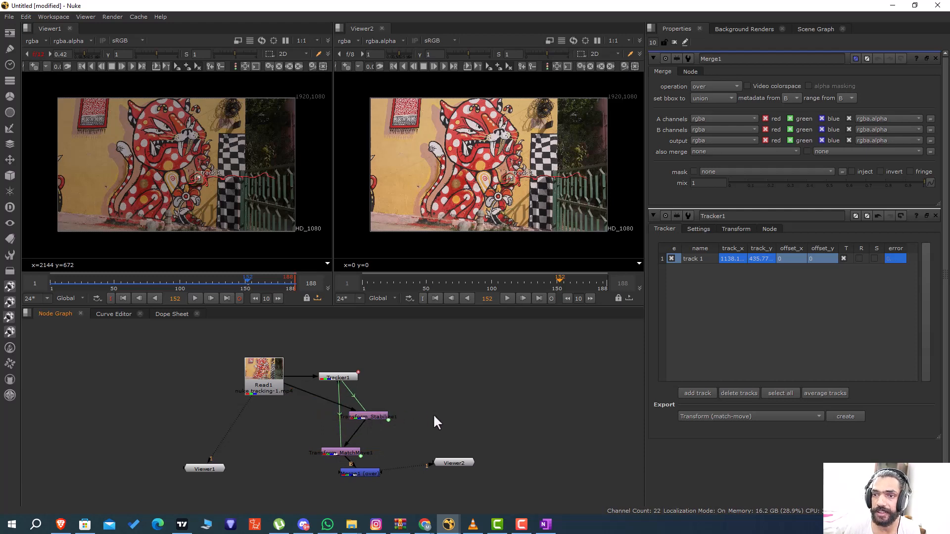
Move Merge1 below Transform_MatchMove1, then view the output of the stabilize transform in Viewer1 and play it.
middle_drag(434, 414, 430, 397)
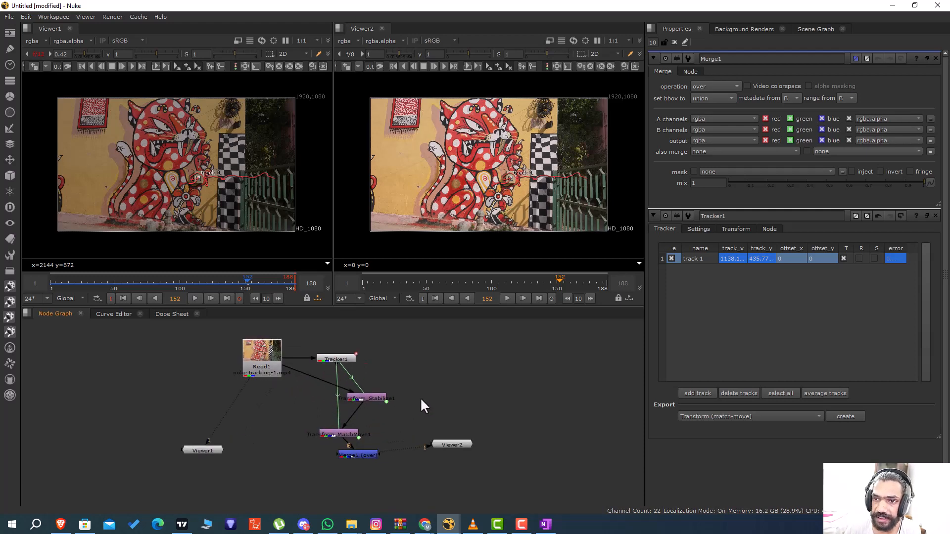
drag(358, 450, 345, 464)
click(376, 394)
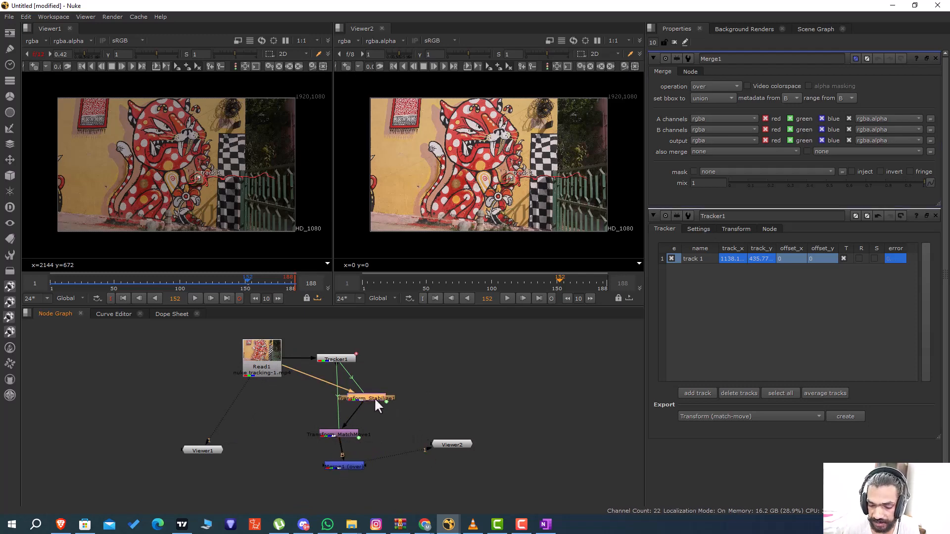
key(1)
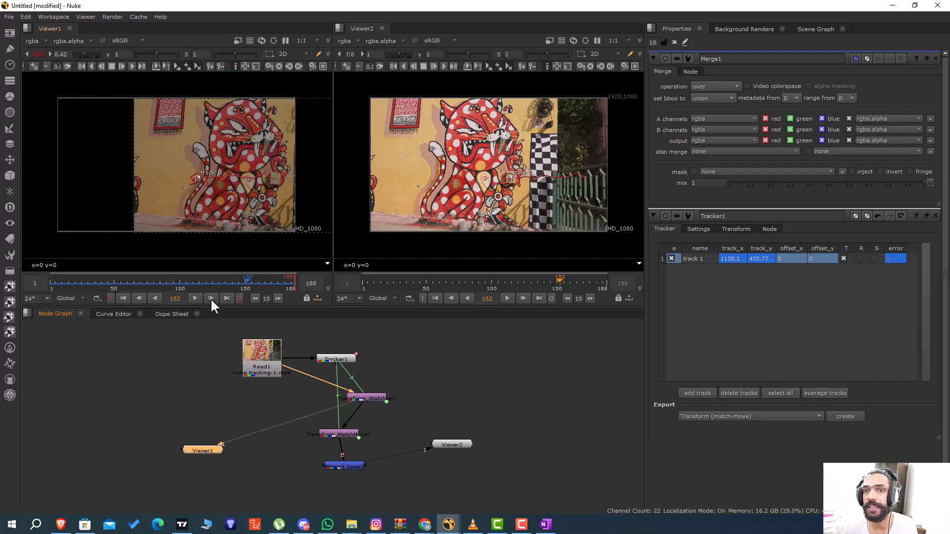
click(193, 299)
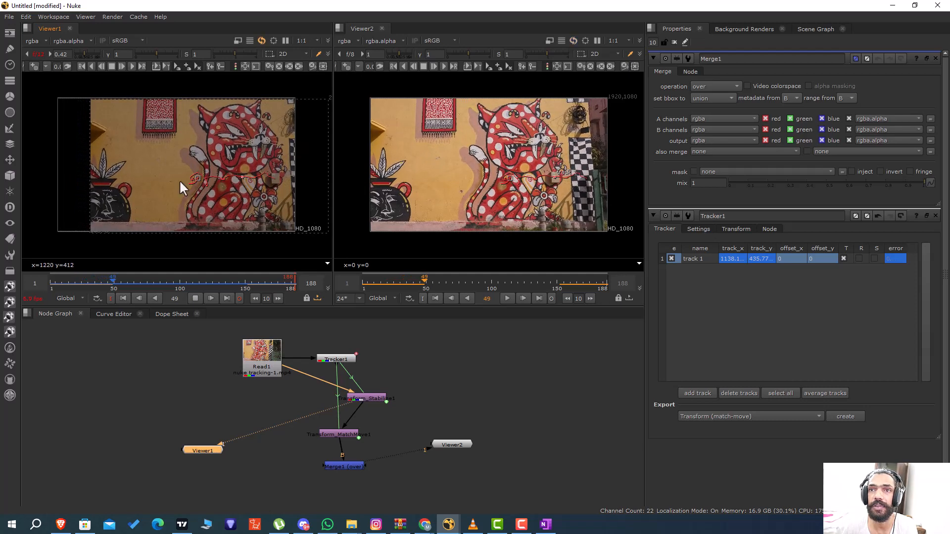
Switch Viewer1 between Transform_MatchMove1 and the stabilize transform during playback to compare the restored and stabilized motion.
click(346, 430)
key(1)
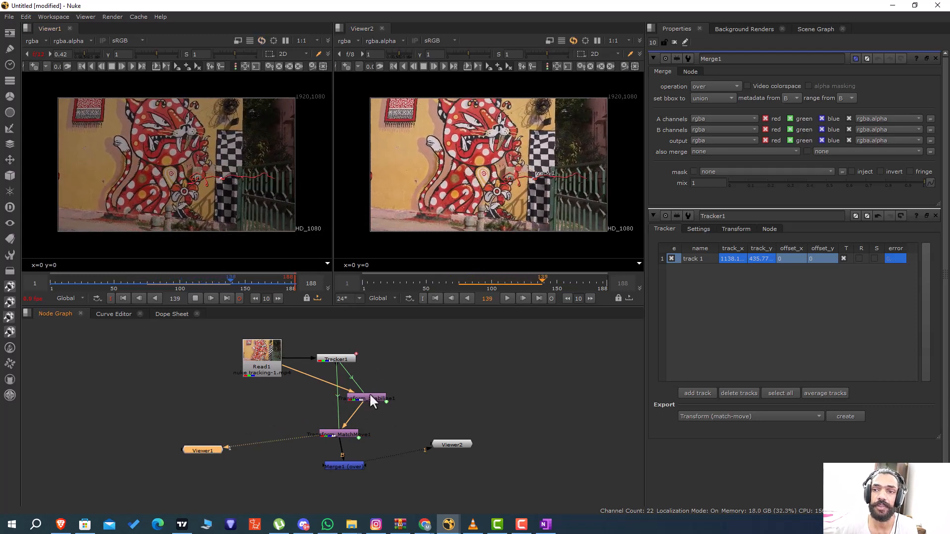
key(1)
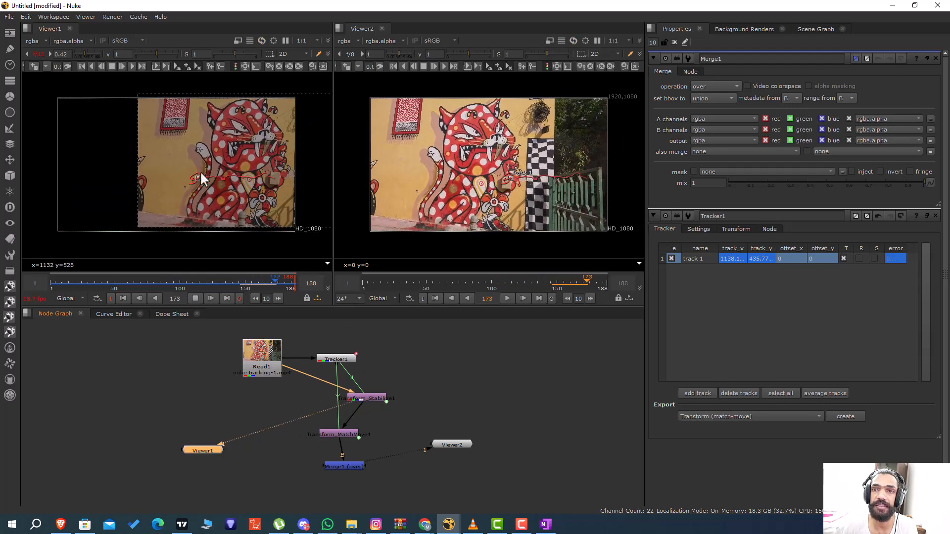
click(345, 434)
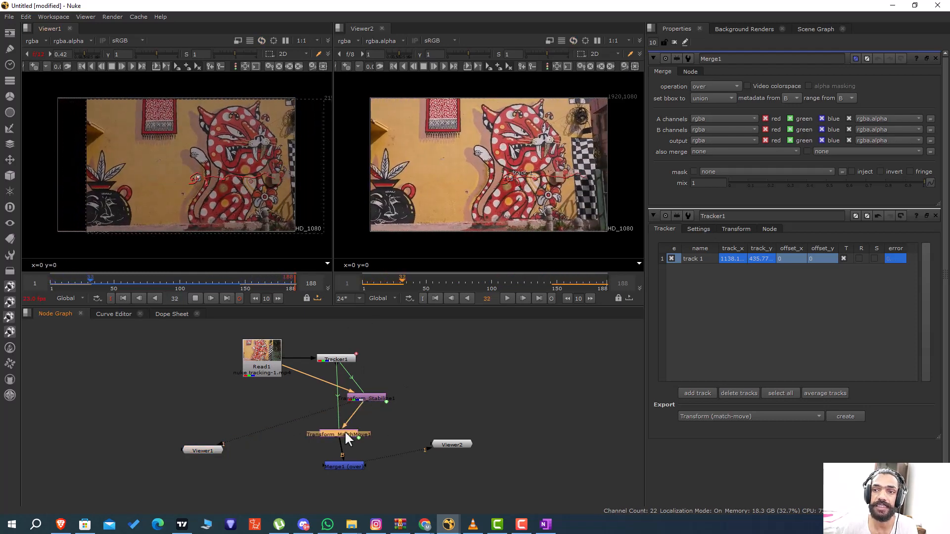
key(1)
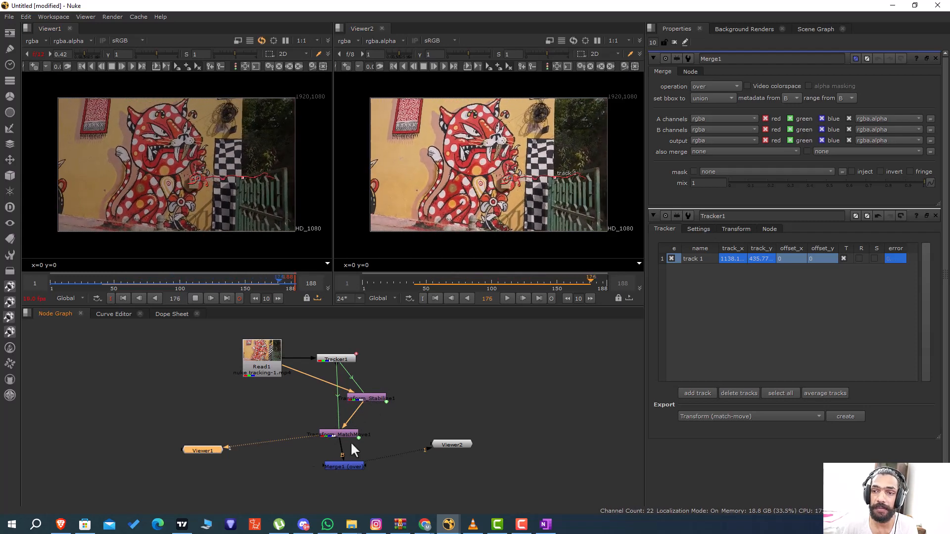
Reposition Transform_MatchMove1 and Merge1, and try connecting Merge1's free input to Read1.
mouse_move(340, 432)
mouse_down()
mouse_move(367, 429)
mouse_move(334, 435)
mouse_up()
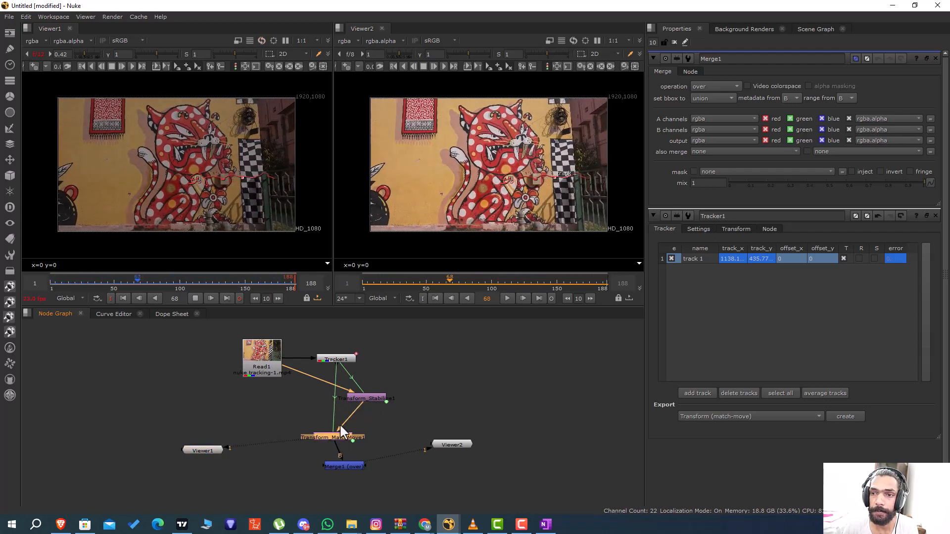
drag(337, 466, 324, 482)
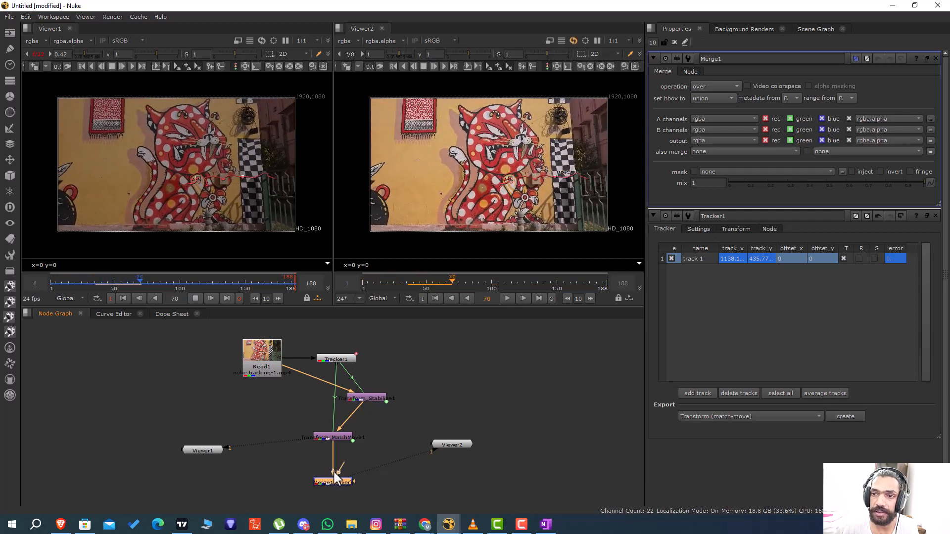
drag(333, 471, 265, 371)
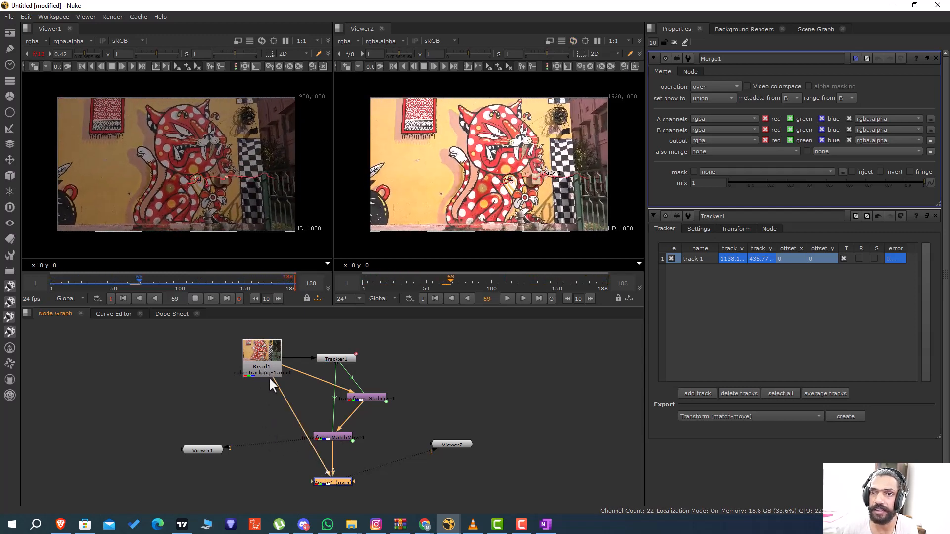
drag(327, 471, 319, 468)
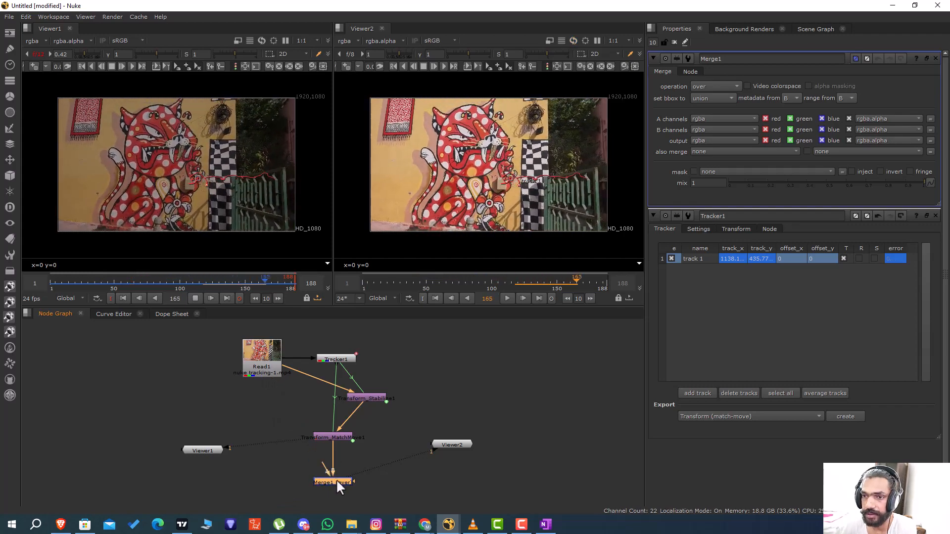
Delete Merge1 and place Viewer2 directly below Transform_MatchMove1.
key(Delete)
drag(450, 438, 326, 481)
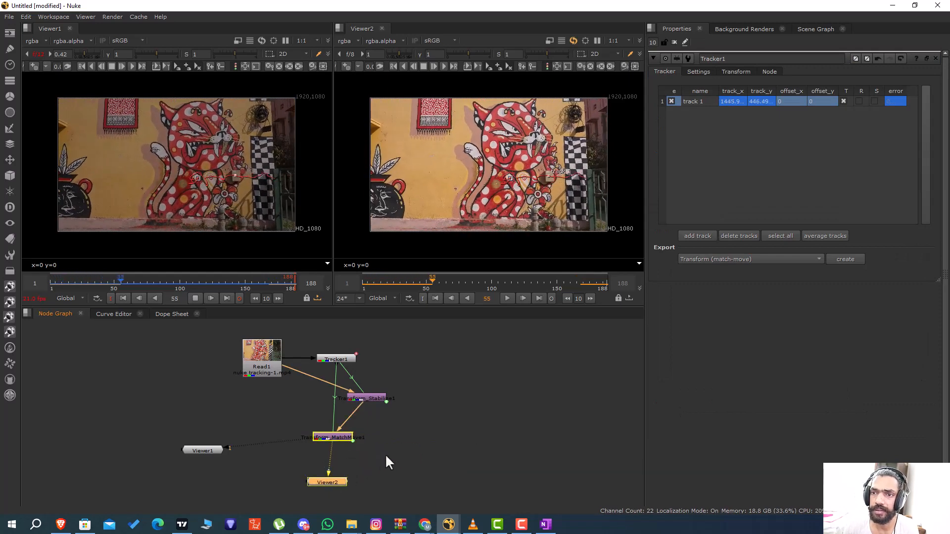
click(385, 453)
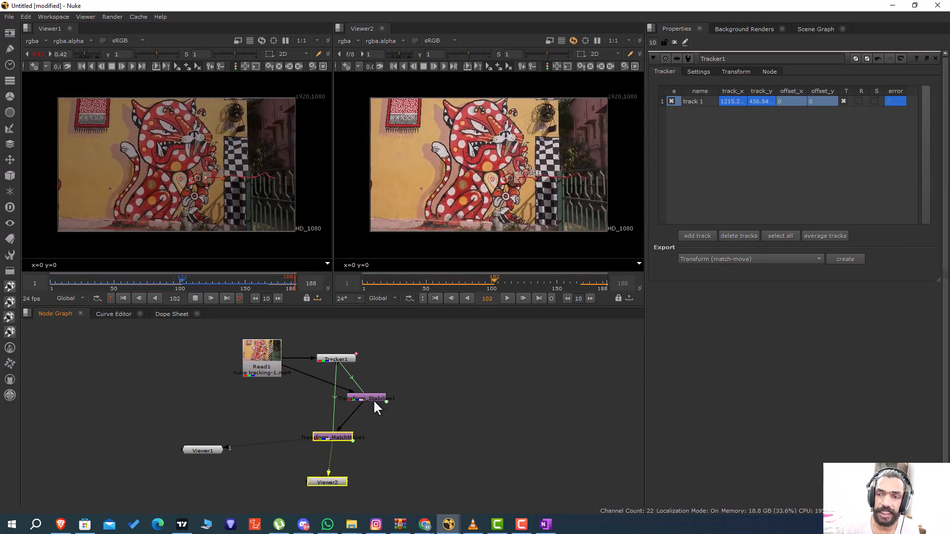
Move the stabilize transform up and insert a RotoPaint node between it and Transform_MatchMove1.
drag(373, 399, 405, 373)
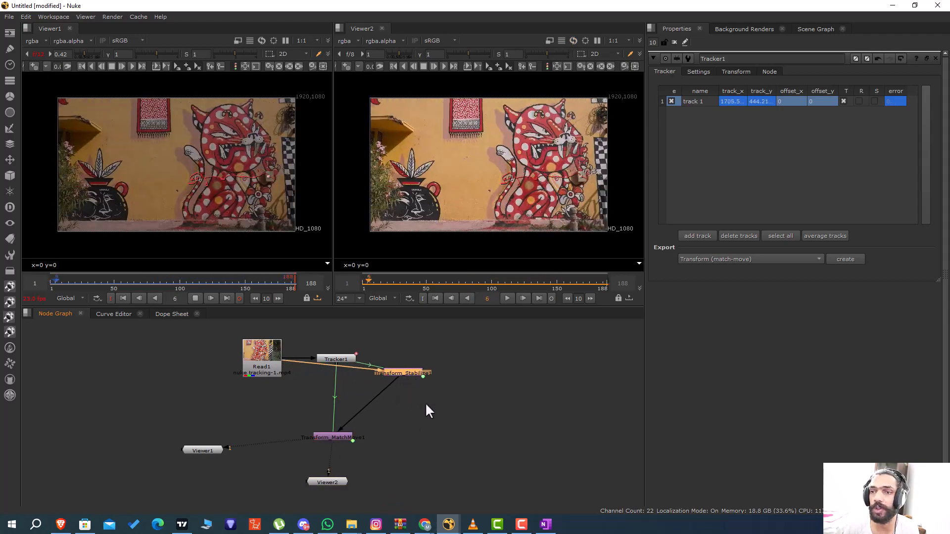
click(426, 402)
key(Tab)
text(r)
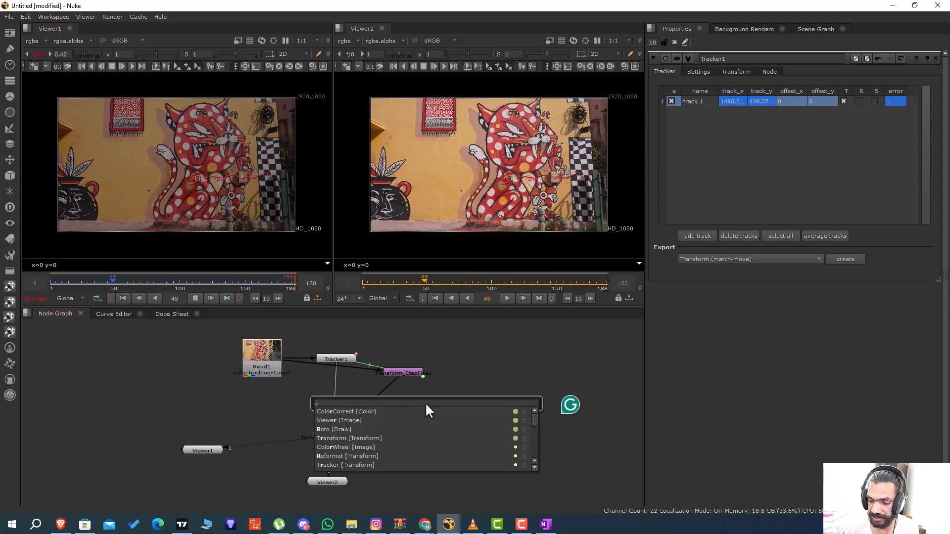
text(otopai)
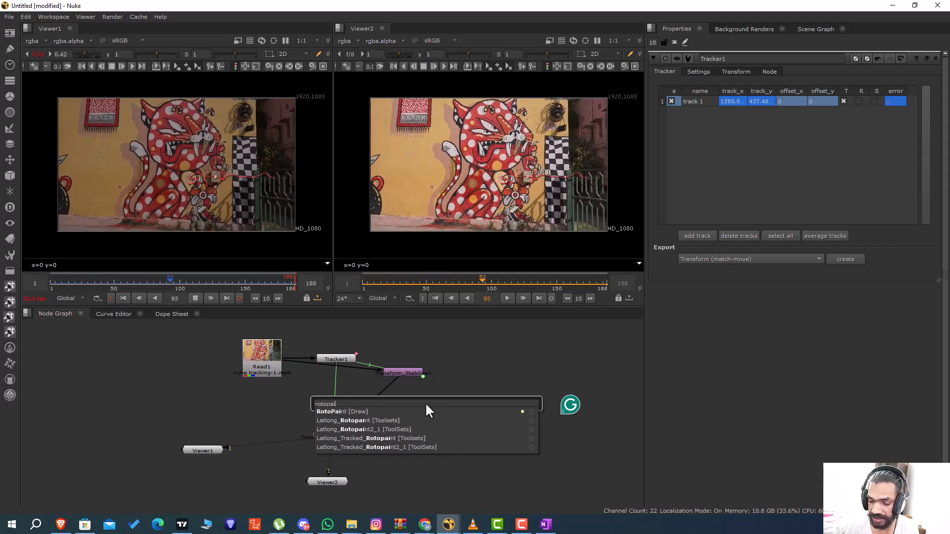
click(354, 412)
mouse_move(392, 399)
mouse_down()
mouse_move(377, 402)
mouse_move(380, 409)
mouse_up()
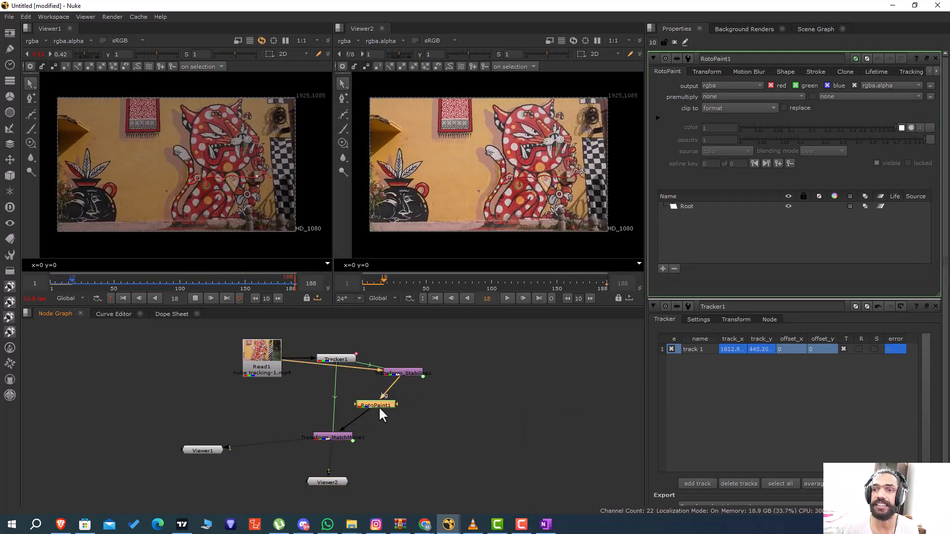
Stop playback, place Viewer1 below Transform_MatchMove1, and detach Viewer2 from the node chain.
click(195, 298)
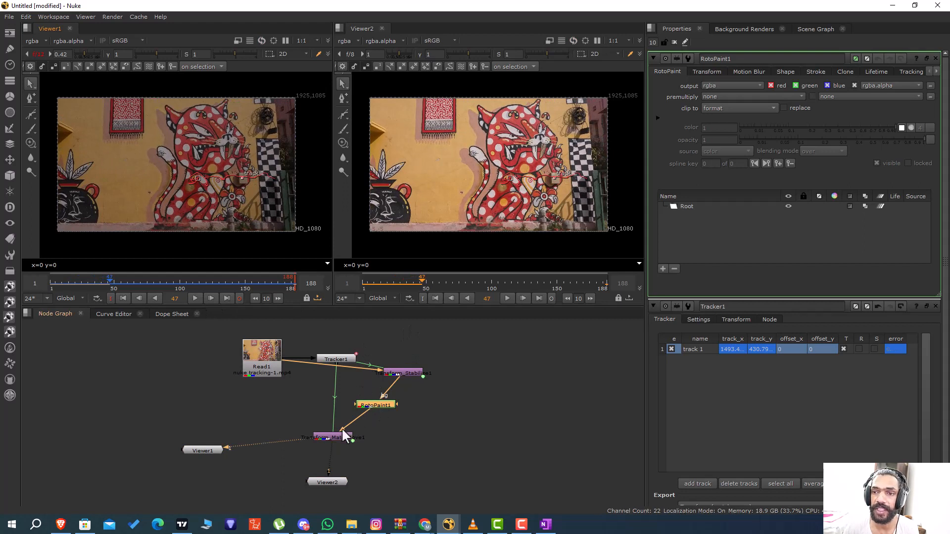
drag(326, 484, 349, 488)
drag(428, 474, 501, 457)
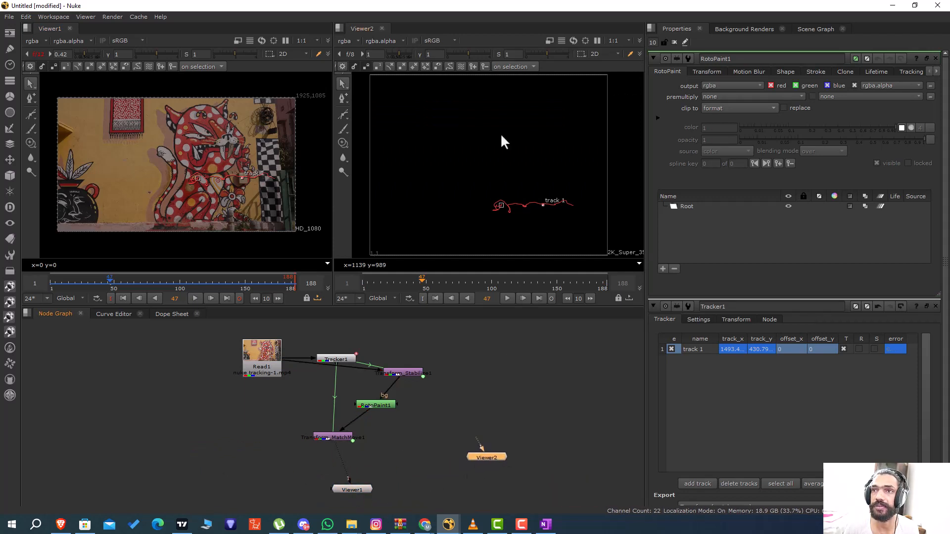
Close Viewer2 and its empty pane, and align the Viewer1 node under Transform_MatchMove1.
click(381, 28)
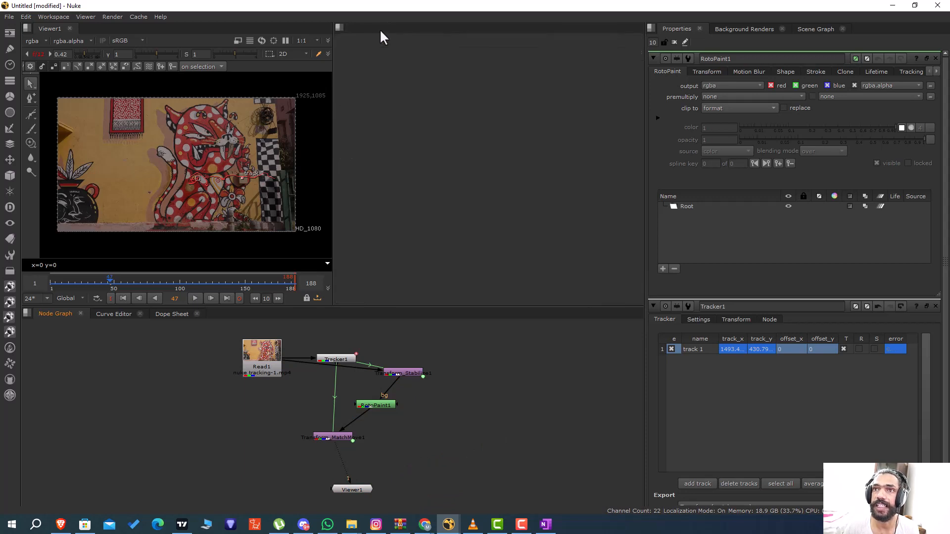
right_click(351, 27)
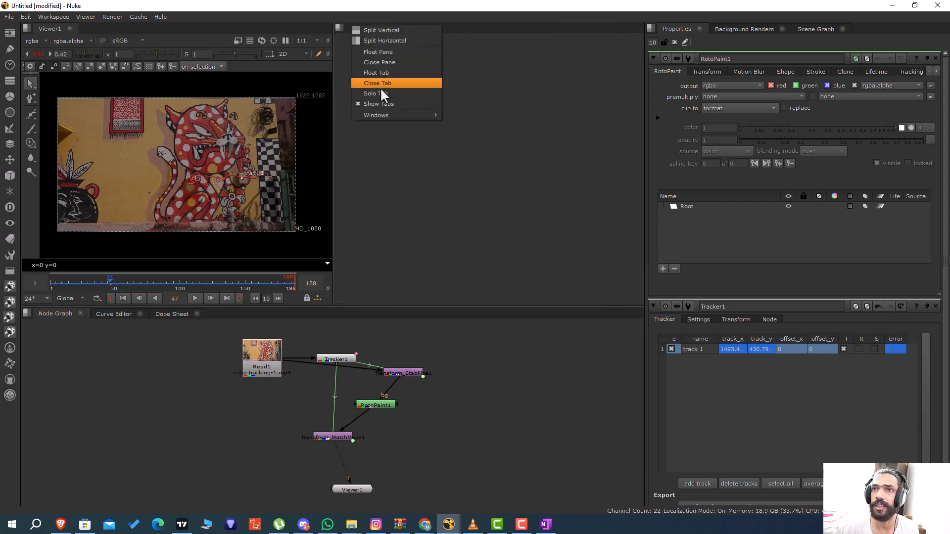
click(400, 62)
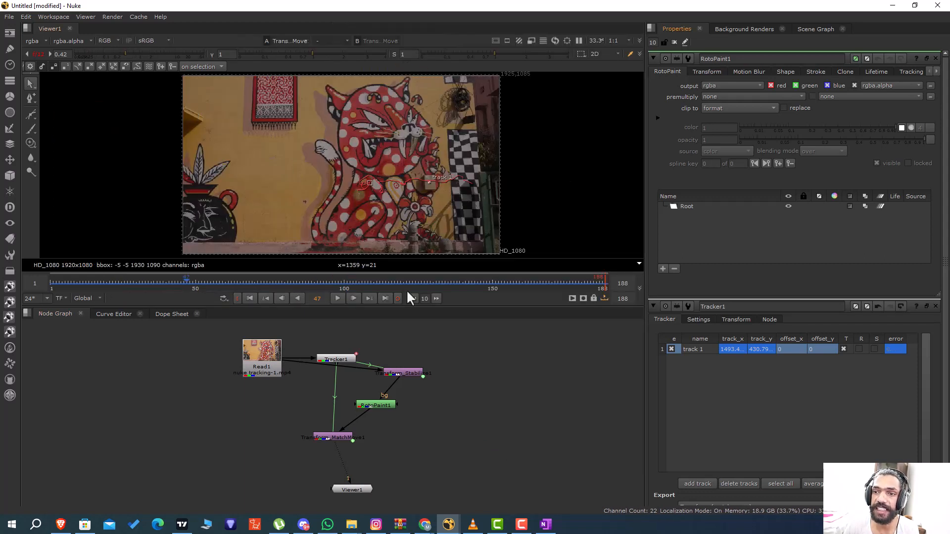
drag(361, 491, 342, 490)
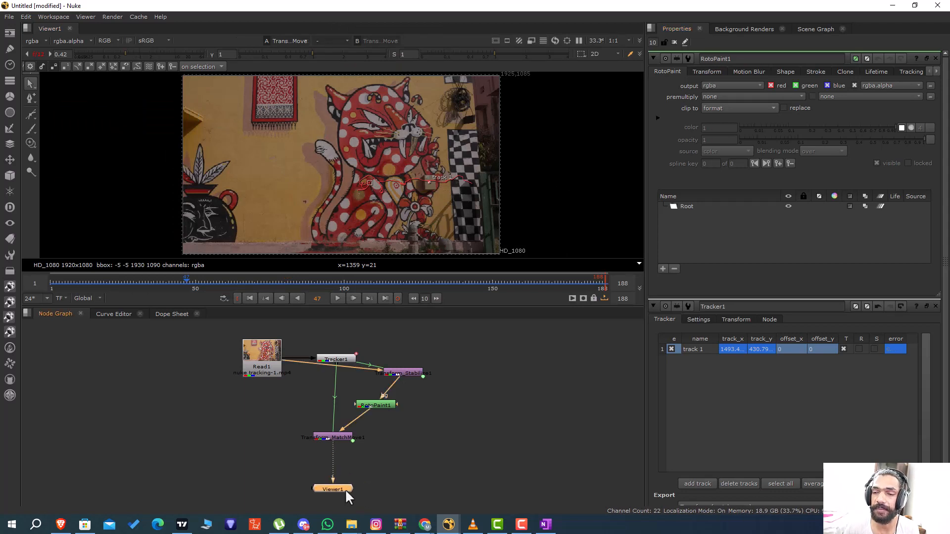
With RotoPaint1's Brush, paint a white stroke across the lower edge of the hanging rug at frame 47.
drag(372, 402, 379, 406)
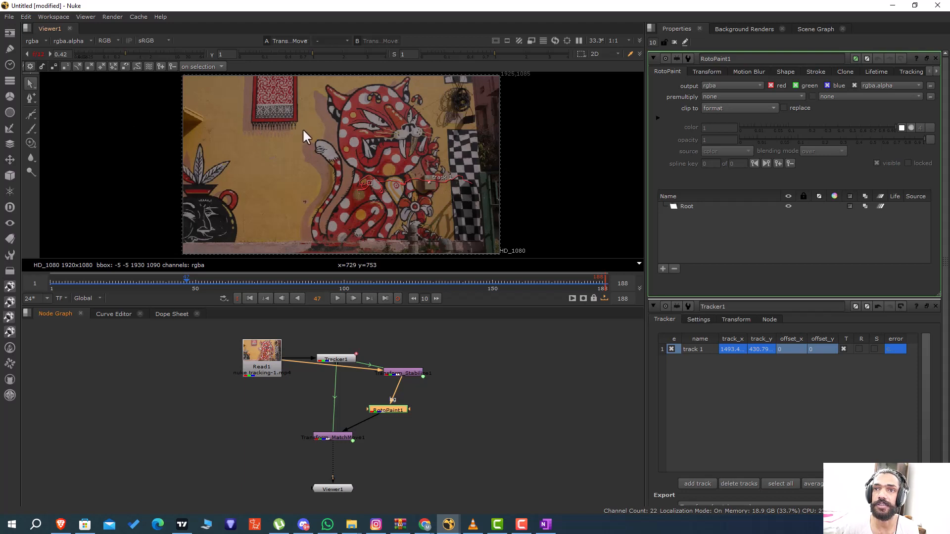
click(30, 129)
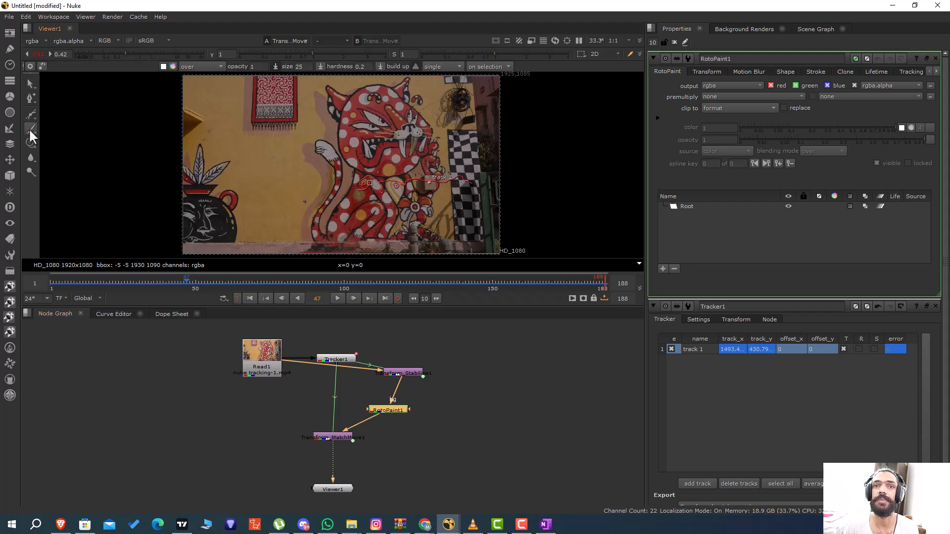
right_click(35, 133)
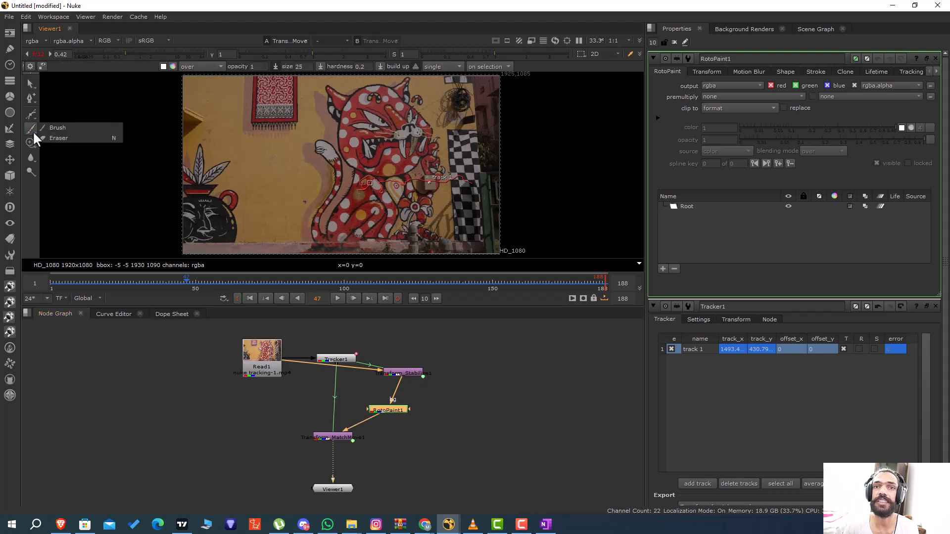
click(34, 133)
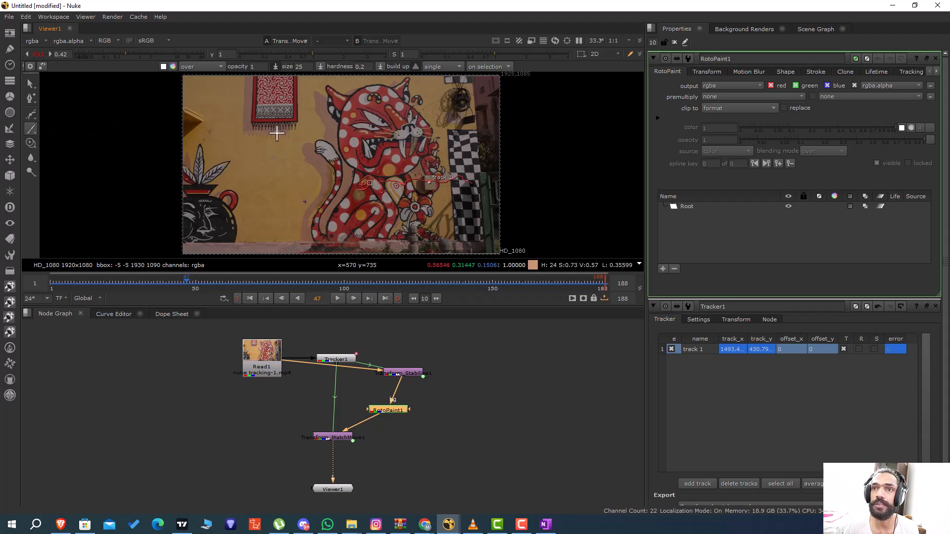
drag(292, 123, 253, 126)
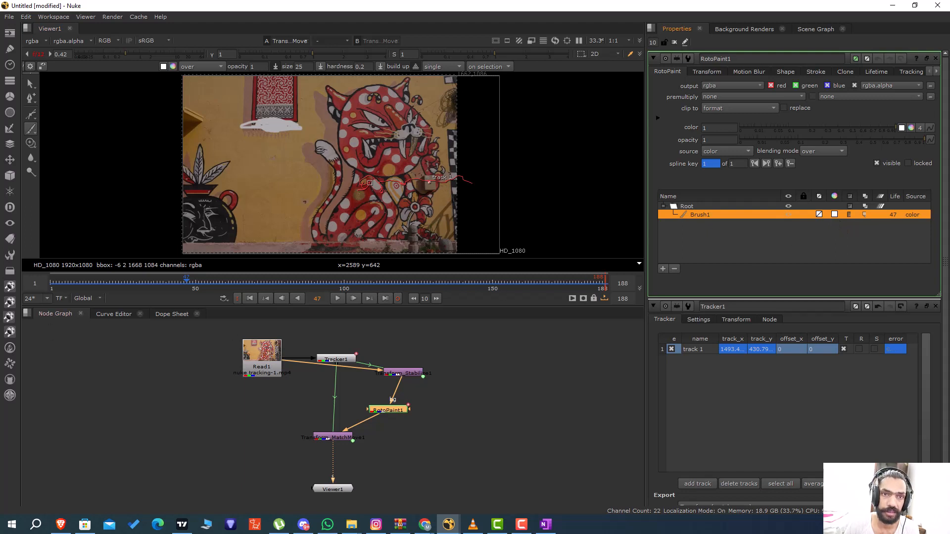
Change the Brush1 stroke color to blue, about 0.137, 0.225, 1, with the color wheel.
click(834, 214)
drag(615, 223, 658, 207)
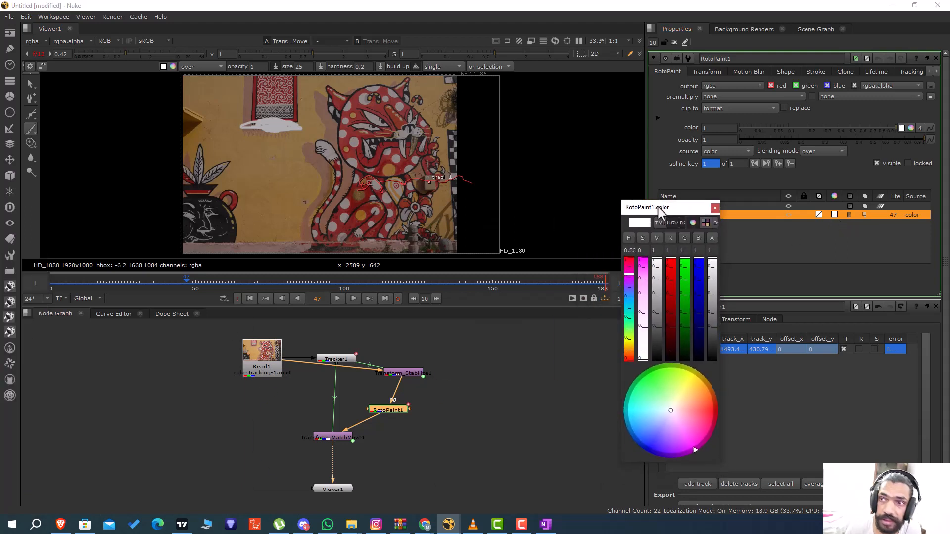
mouse_move(678, 411)
mouse_down()
mouse_move(698, 376)
mouse_move(701, 420)
mouse_move(657, 423)
mouse_move(649, 438)
mouse_up()
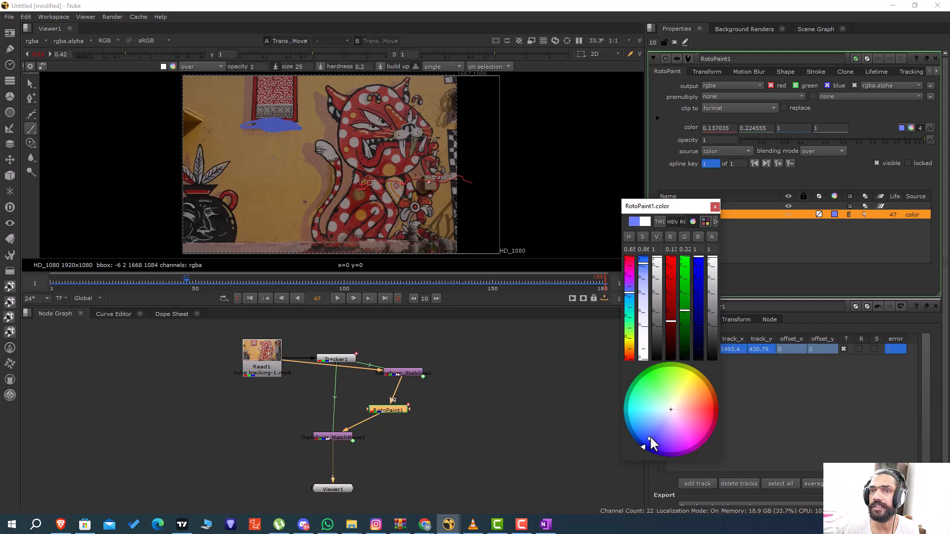
click(715, 207)
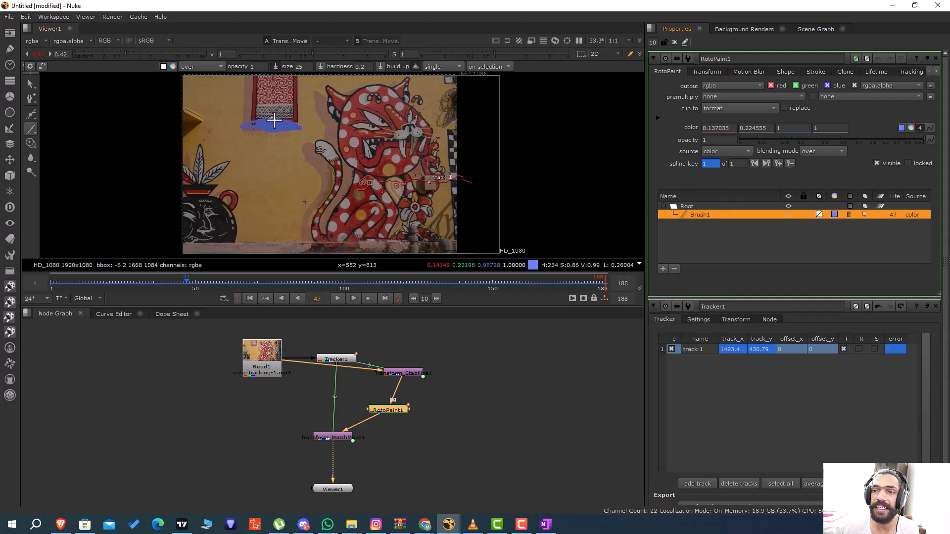
Set the brush lifetime option to all frames and play the shot to check the painted stroke.
click(448, 69)
click(447, 46)
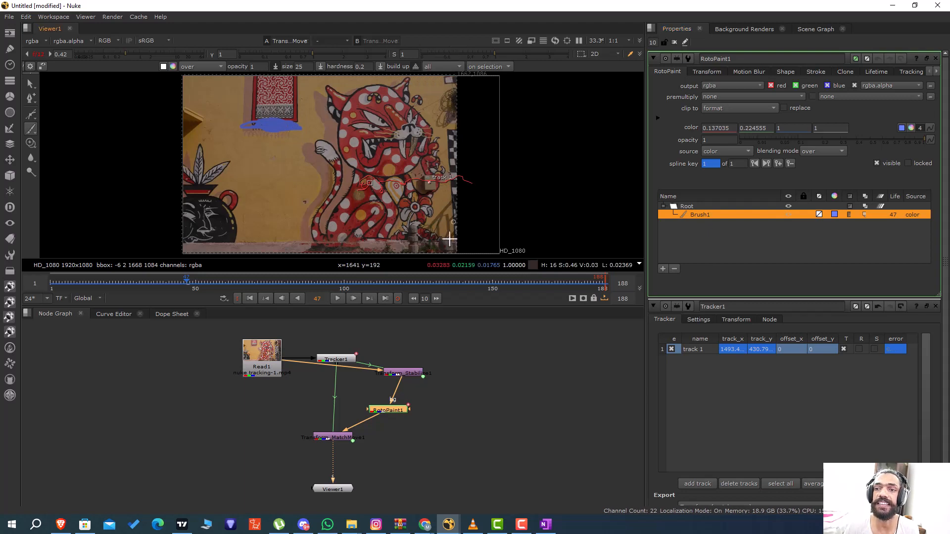
click(336, 298)
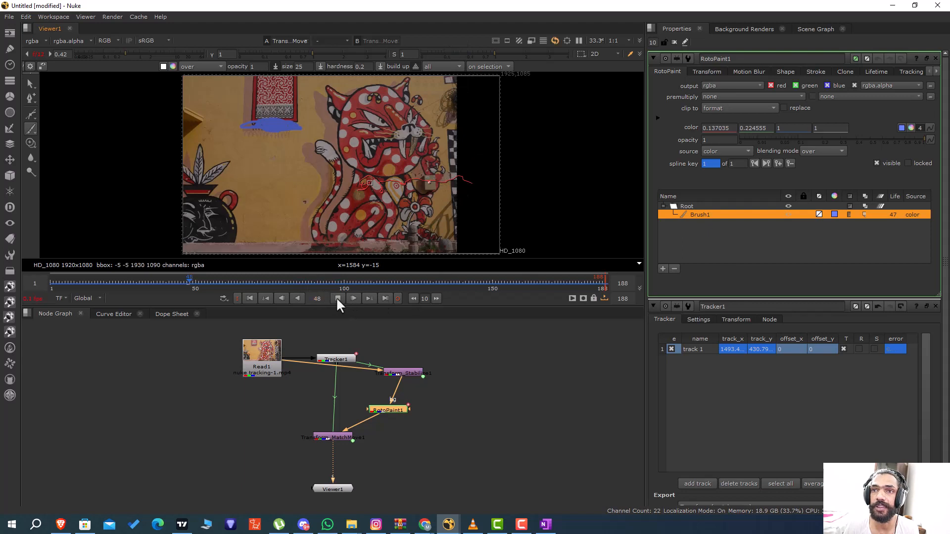
click(337, 299)
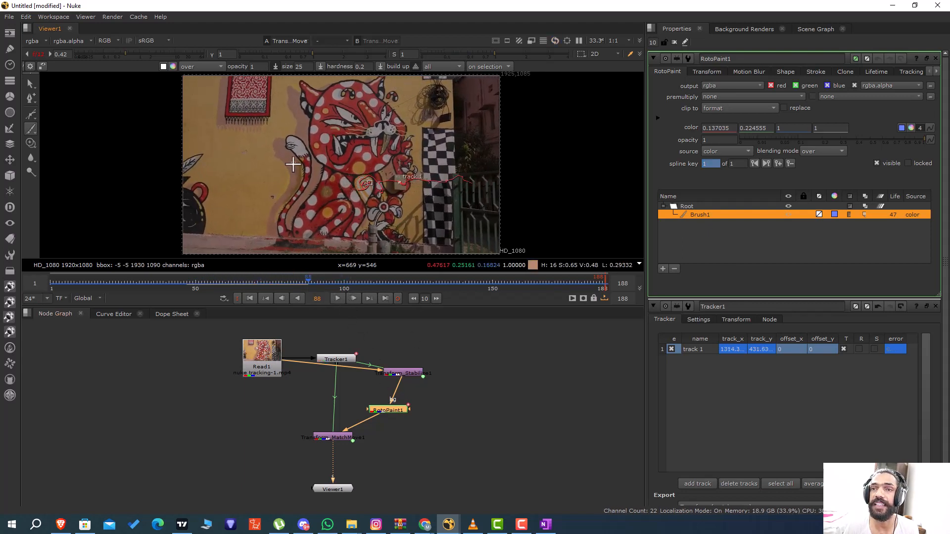
Paint a white brush stroke lasting all frames across the hanging rug's lower fringe at frame 46, and play the shot to check it.
click(477, 66)
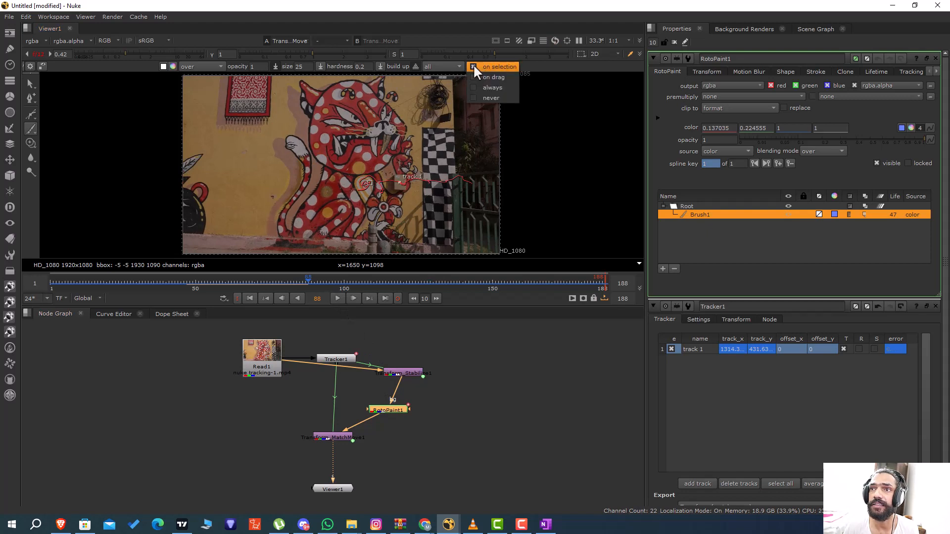
click(447, 66)
click(446, 65)
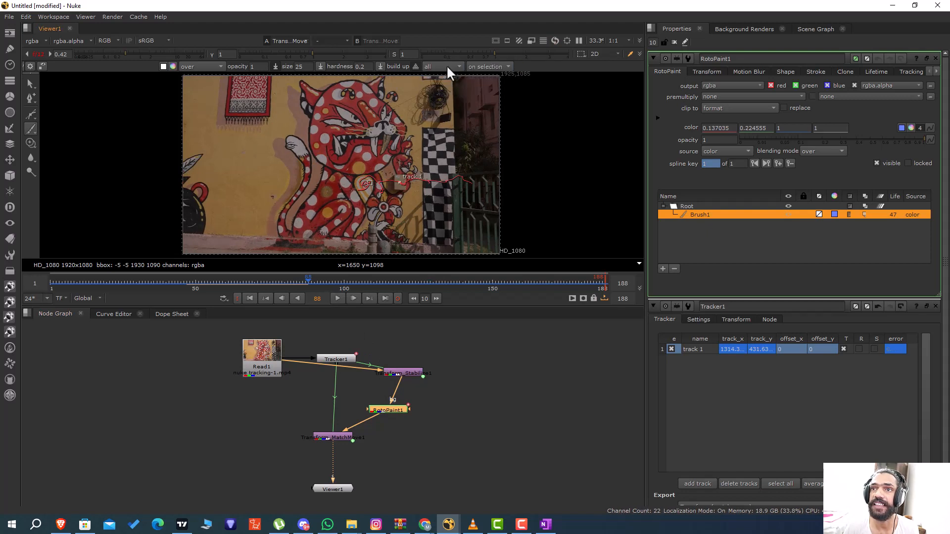
drag(302, 281, 184, 280)
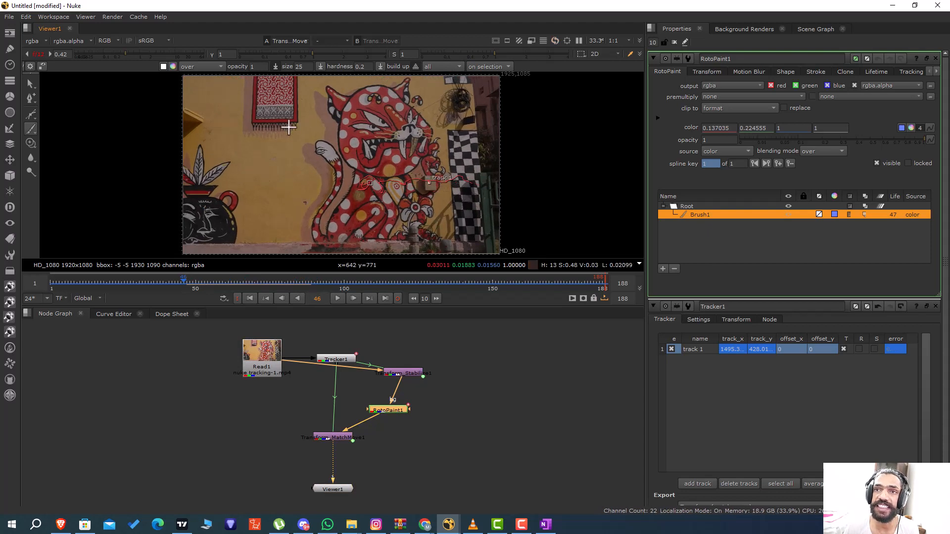
mouse_move(296, 126)
mouse_down()
mouse_move(252, 125)
mouse_move(292, 130)
mouse_up()
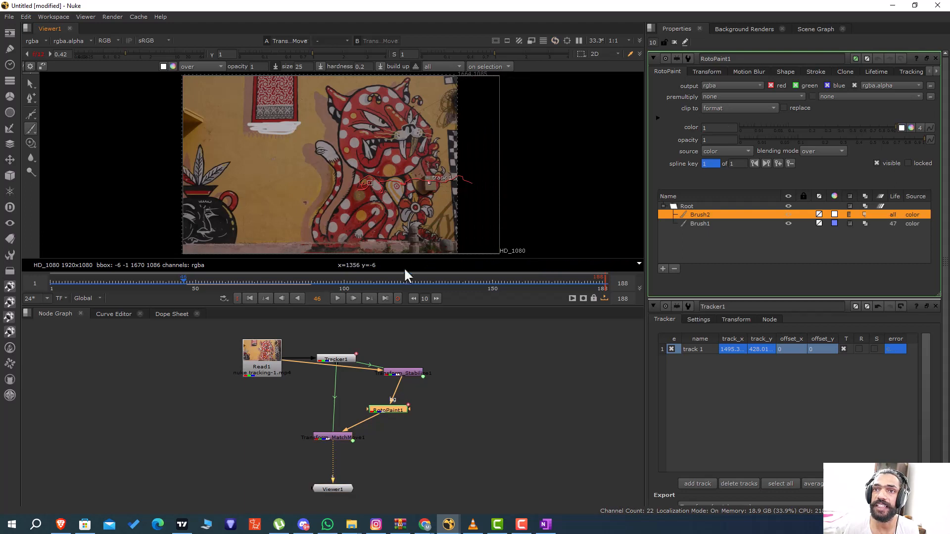
click(336, 298)
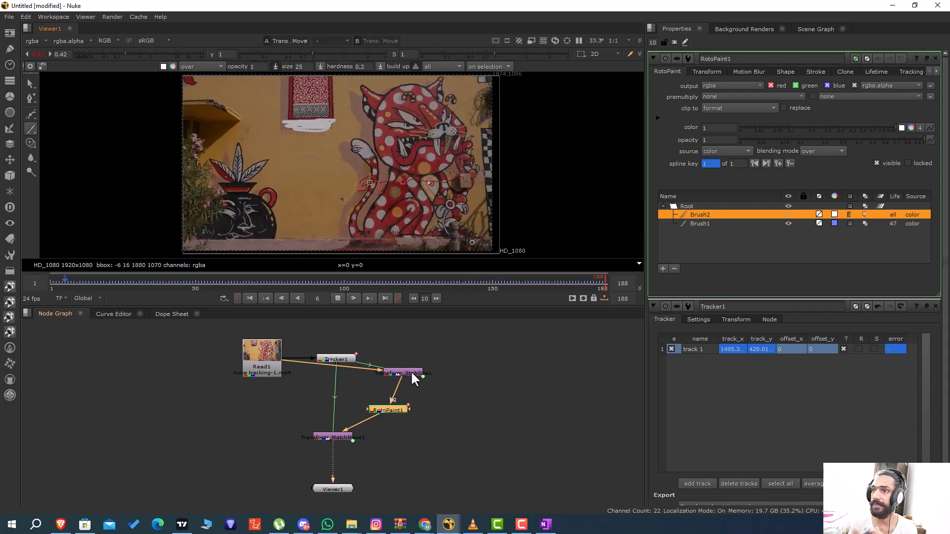
Open the Tracker1 node's properties to examine the track's translate, rotate and scale options.
click(327, 360)
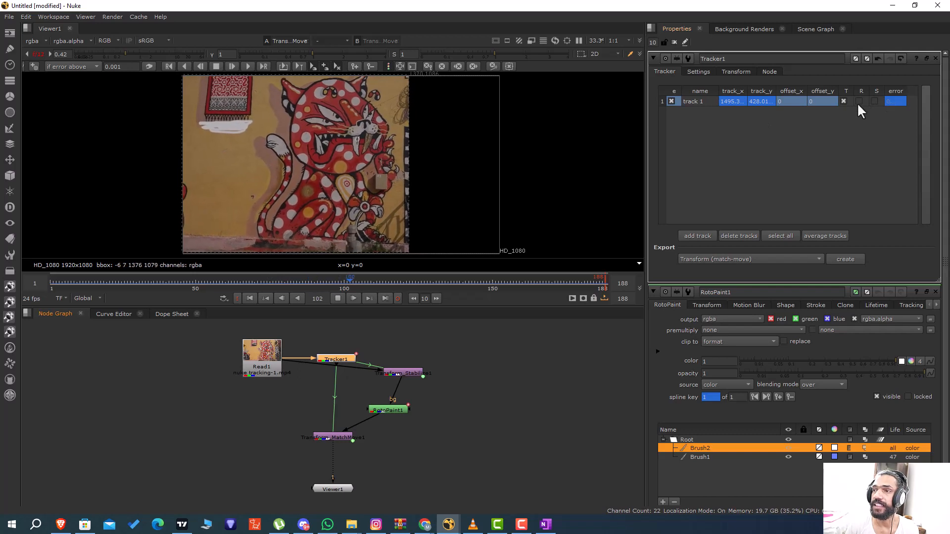